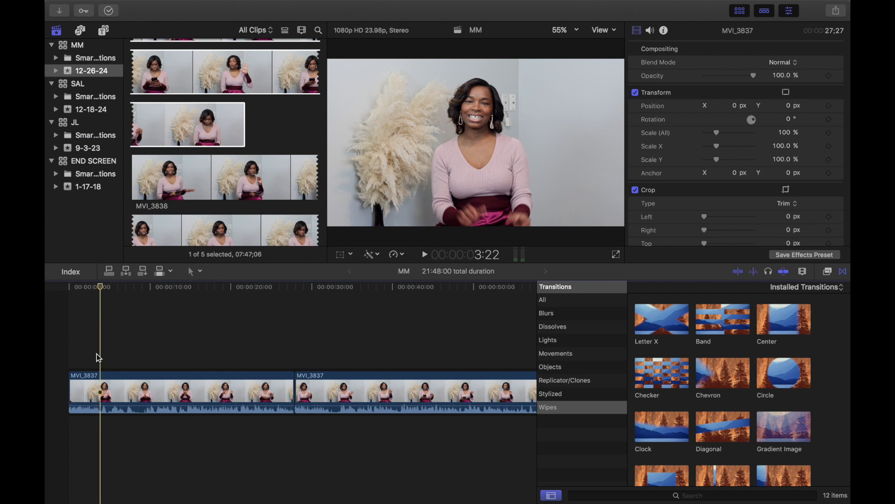
# Step: Lower the system volume, play the opening of the timeline and split the first MVI_3837 clip at 3:13
pyautogui.press('space')
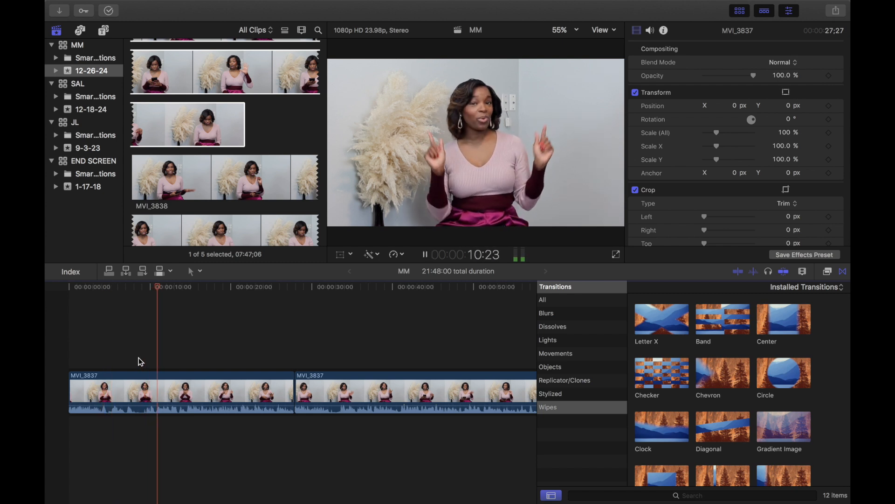
pyautogui.click(97, 360)
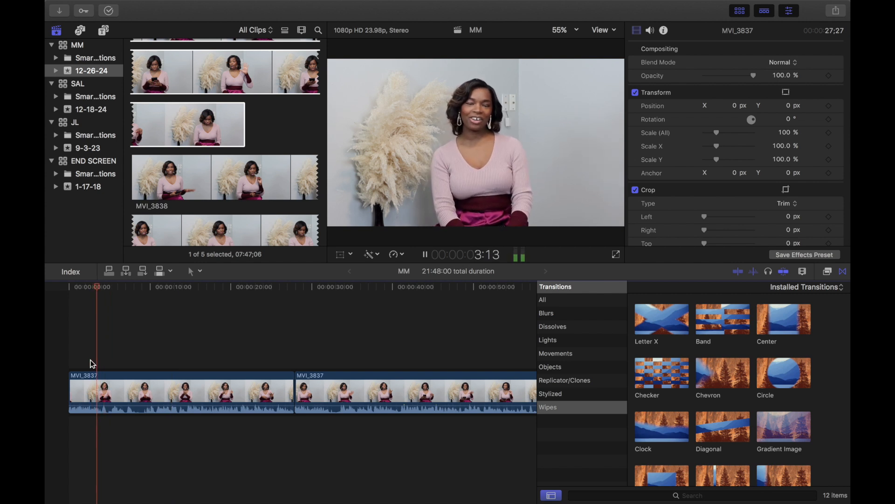
pyautogui.press('XF86AudioLowerVolume')
pyautogui.click(92, 363)
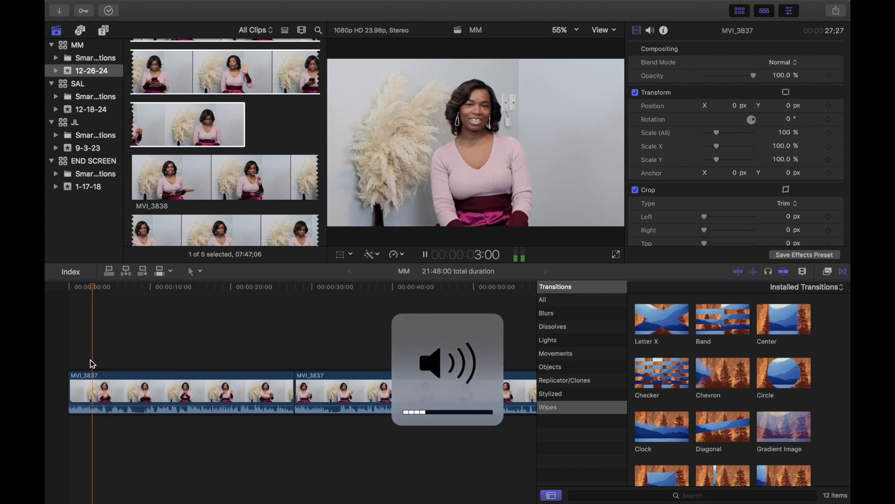
pyautogui.press('space')
pyautogui.press('super+b')
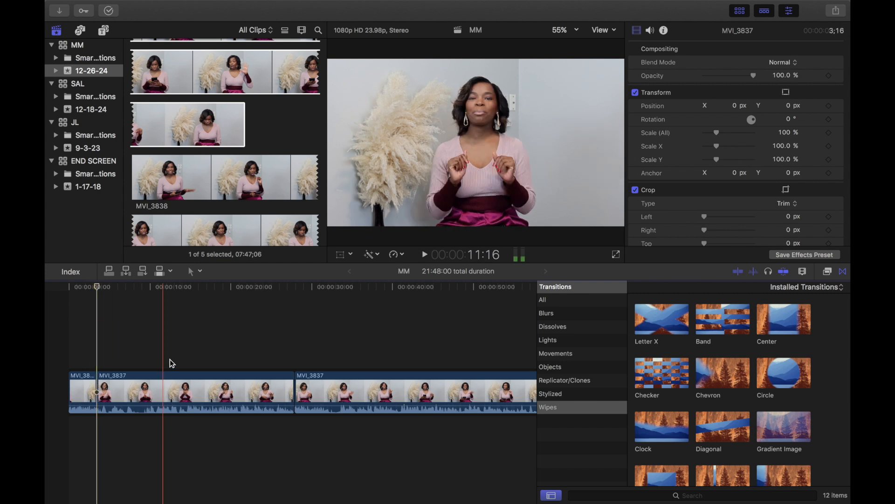
# Step: Split the clip again at 9:22 and delete the section between 3:13 and 9:22
pyautogui.press('space')
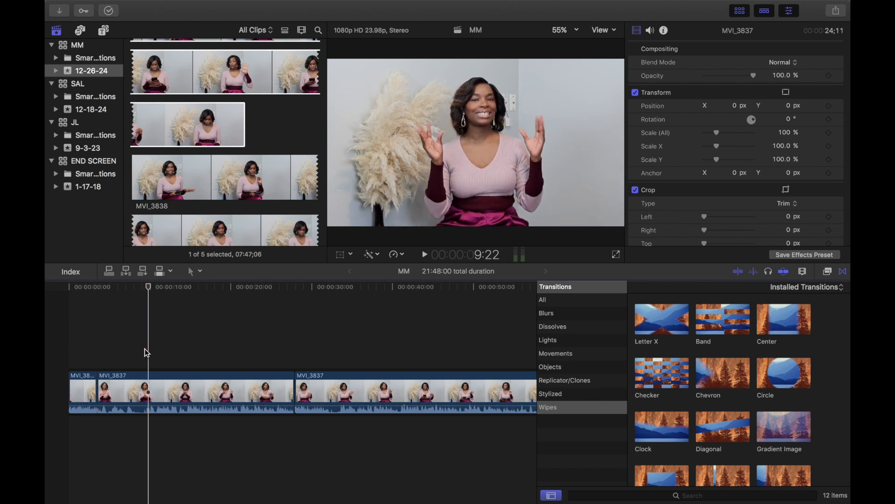
pyautogui.press('space')
pyautogui.press('super+b')
pyautogui.click(130, 397)
pyautogui.press('Delete')
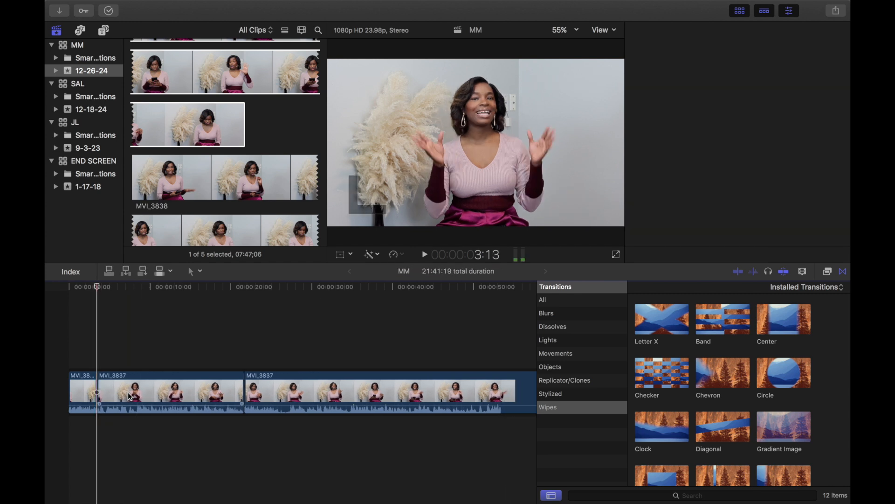
# Step: Play on through the footage, split the third MVI_3837 clip at 27:04 and delete the part before the split
pyautogui.press('space')
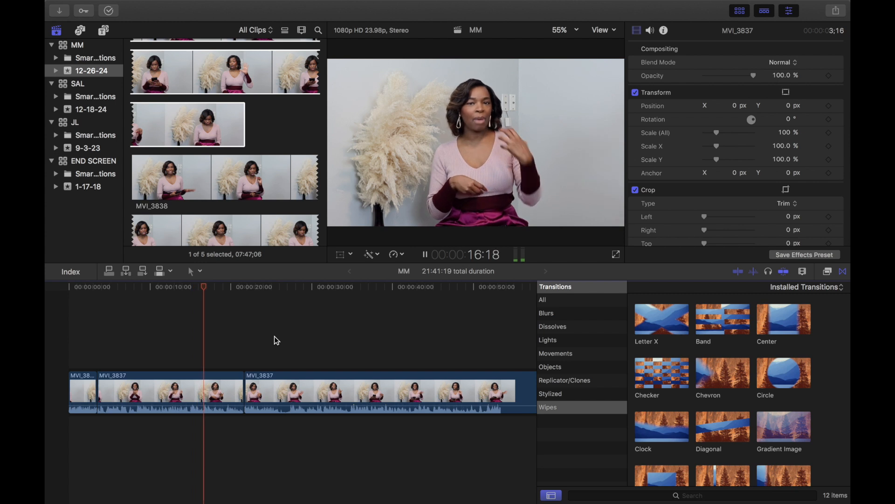
pyautogui.click(235, 335)
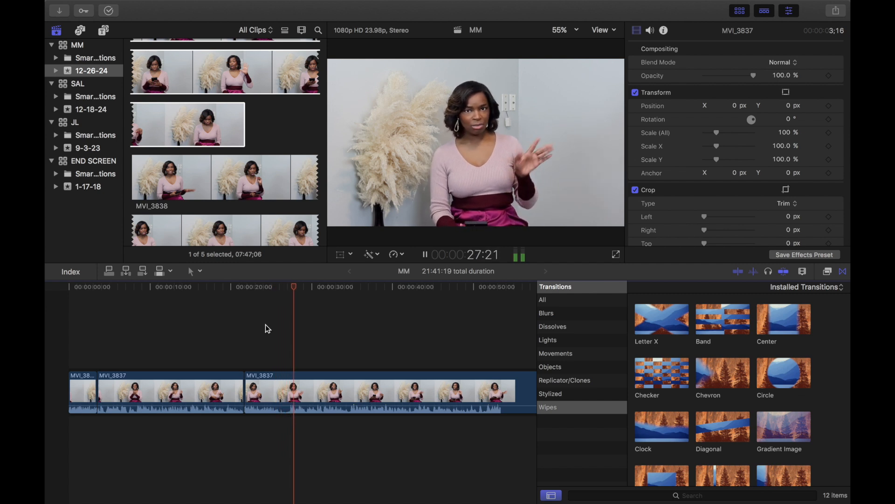
pyautogui.click(289, 339)
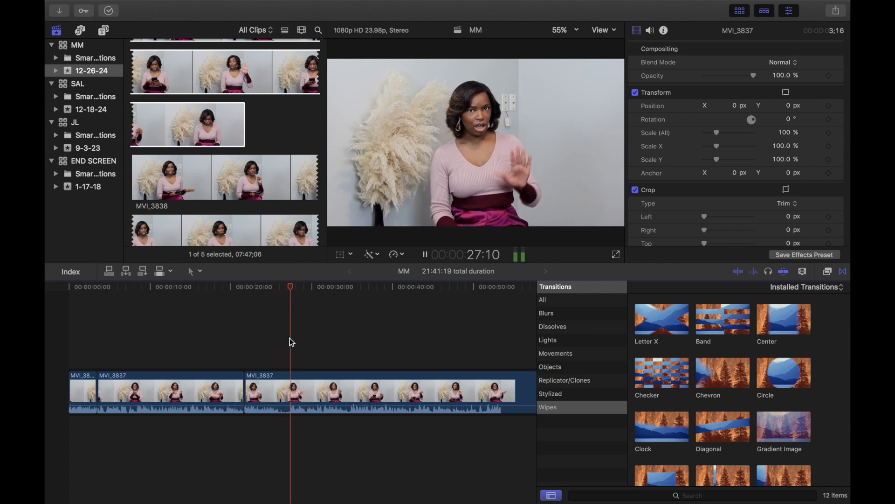
pyautogui.click(285, 341)
pyautogui.press('space')
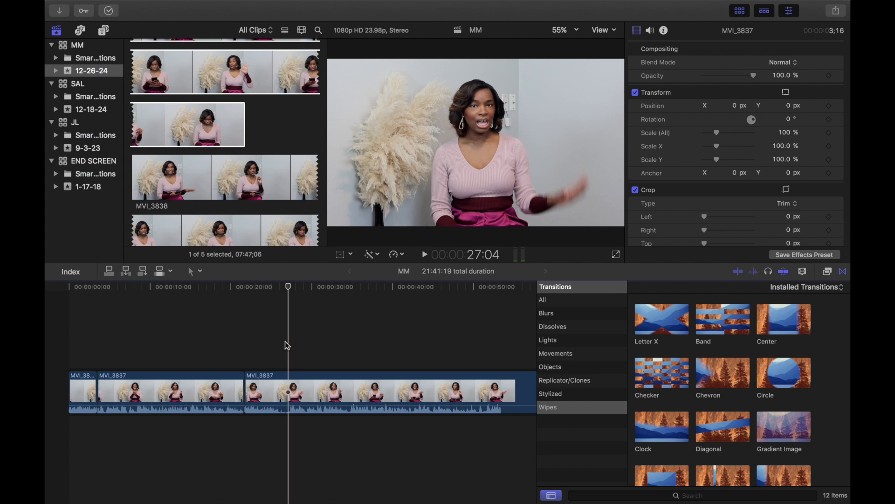
pyautogui.press('super+b')
pyautogui.click(273, 381)
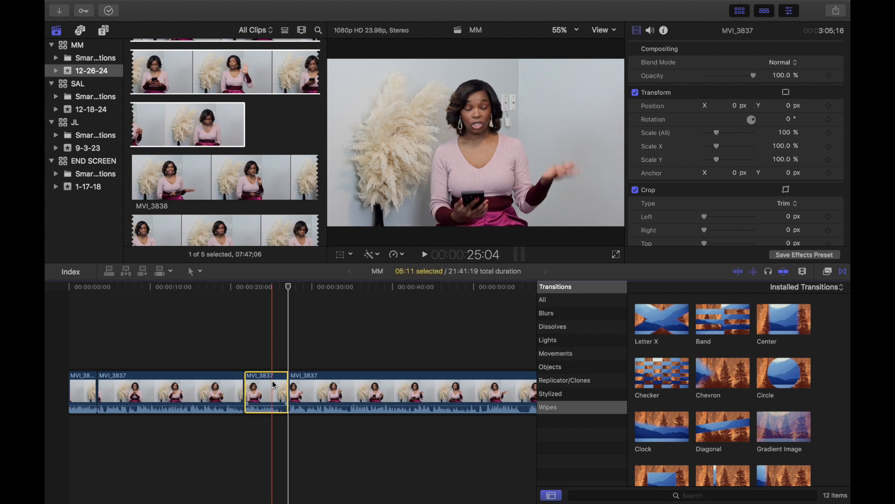
pyautogui.press('Delete')
# Step: Play the trimmed timeline up to 33:10, pause there and take the editor out of full screen
pyautogui.press('space')
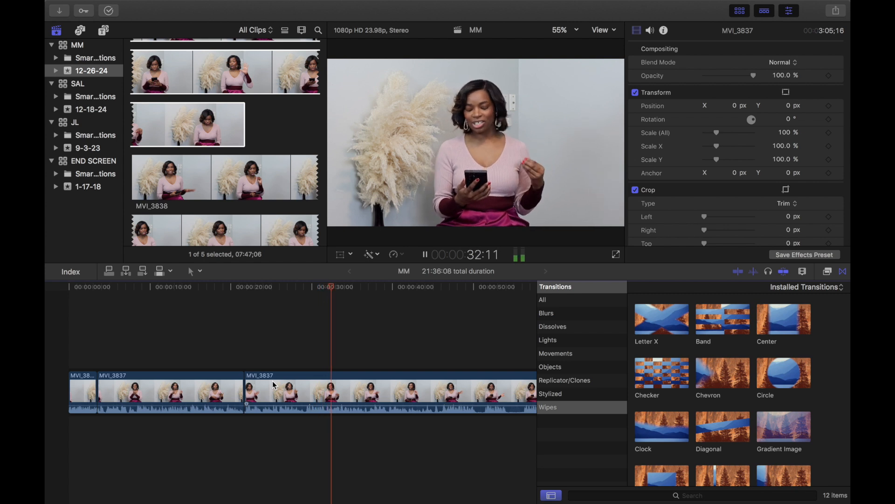
pyautogui.press('space')
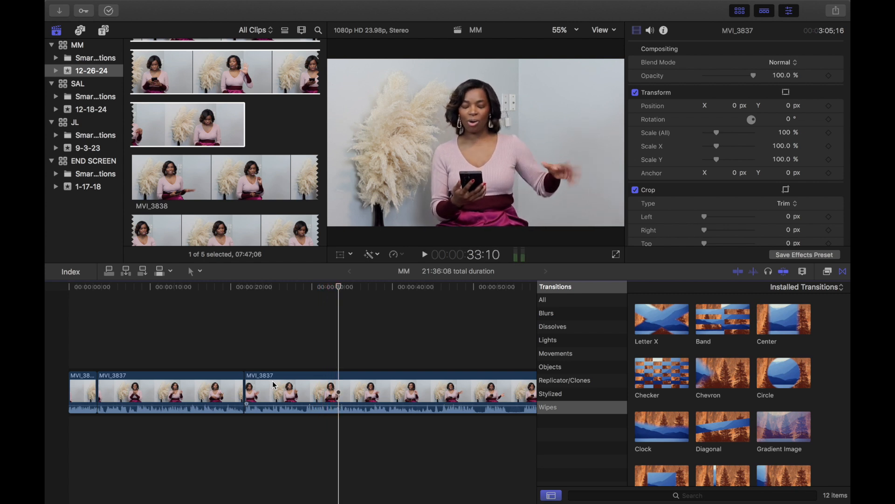
pyautogui.press('ctrl+super+f')
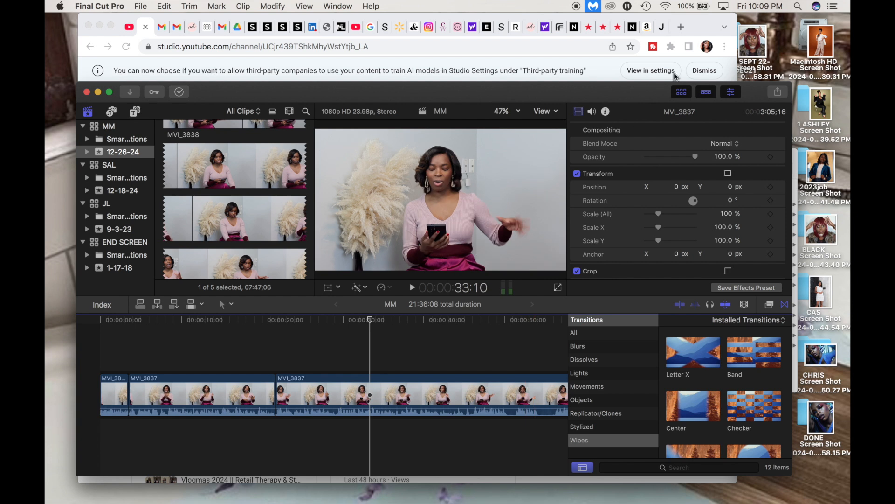
# Step: Switch to Notes, open its Fashion Nova red sequin maxi dress link in Safari and close the Exchange password notification
pyautogui.moveTo(567, 499)
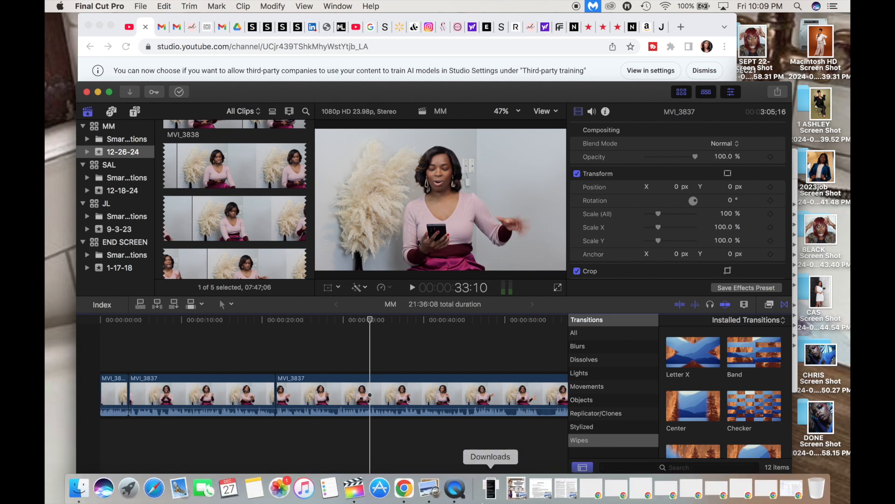
pyautogui.click(254, 487)
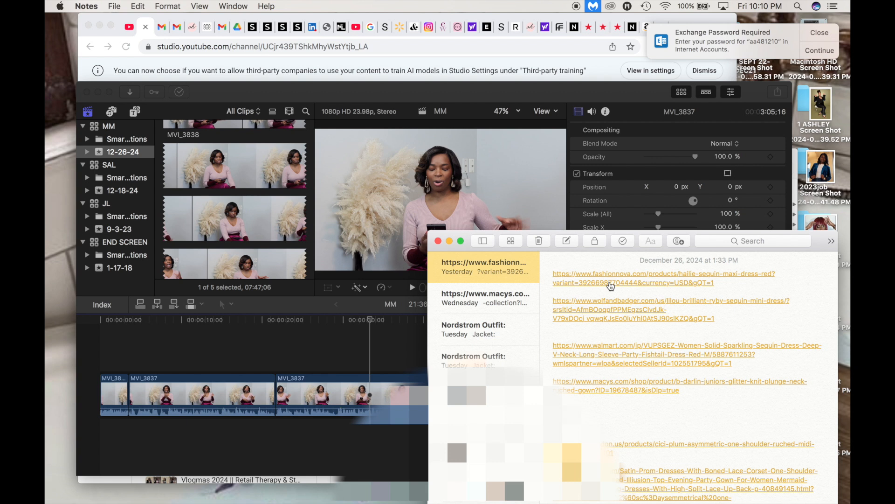
pyautogui.click(611, 283)
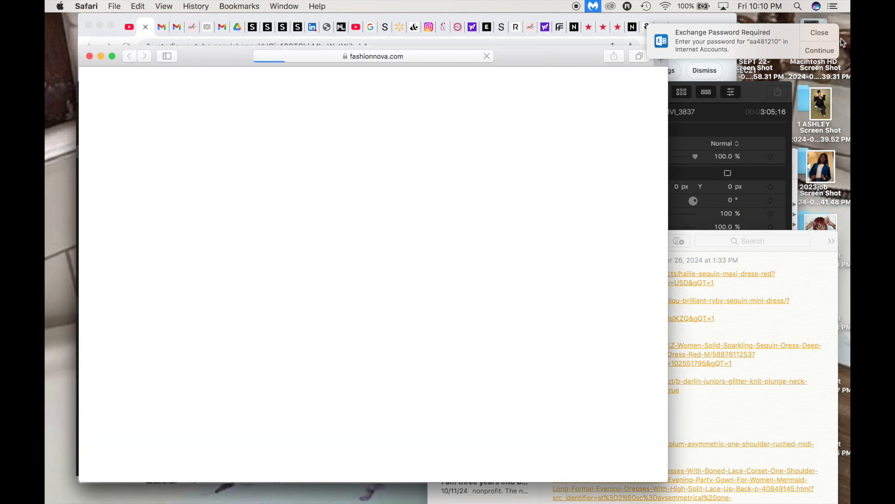
pyautogui.click(829, 35)
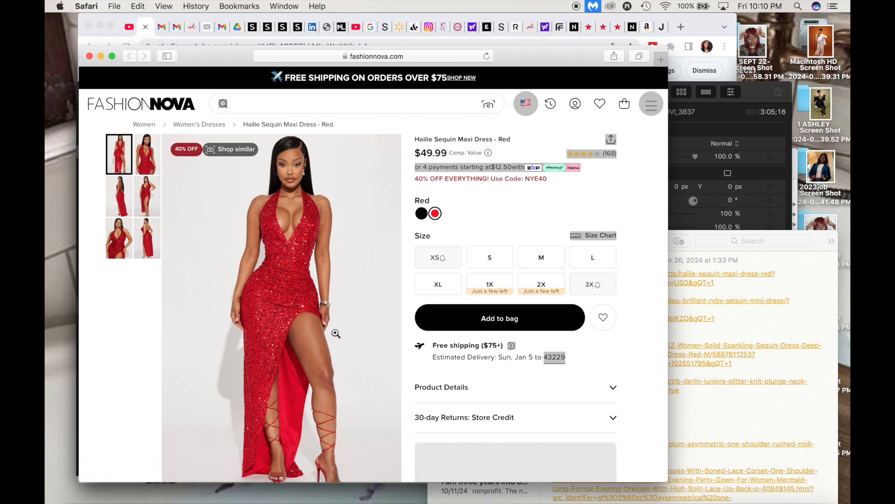
# Step: Capture a screenshot of the full-length product photo of the red Hailie Sequin Maxi Dress
pyautogui.scroll(-1, 389, 246)
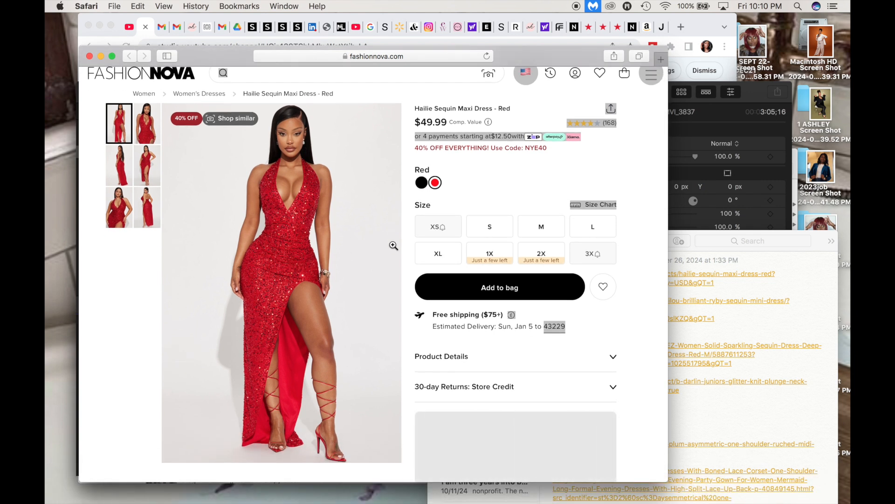
pyautogui.press('super+shift+4')
pyautogui.moveTo(226, 153)
pyautogui.mouseDown()
pyautogui.moveTo(327, 242)
pyautogui.moveTo(379, 385)
pyautogui.moveTo(394, 466)
pyautogui.moveTo(359, 463)
pyautogui.mouseUp()
# Step: Switch to Instagram in Chrome and open the All posts collection among the profile's saved items
pyautogui.click(428, 27)
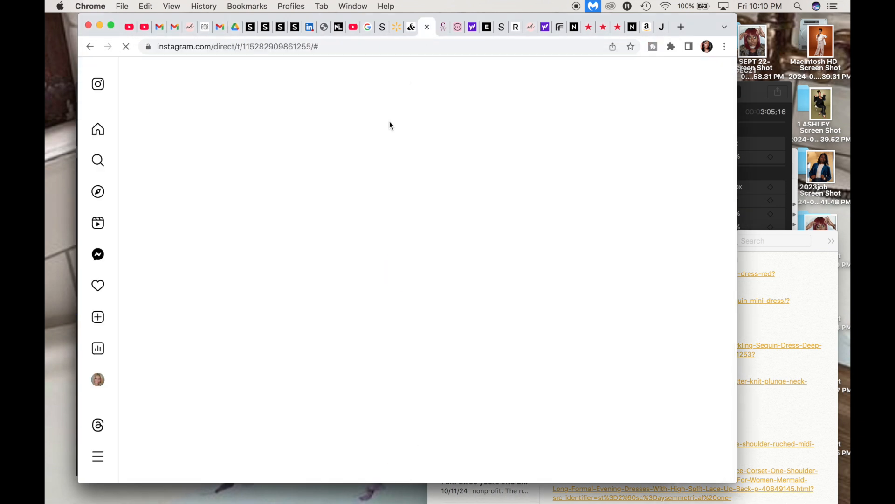
pyautogui.click(98, 84)
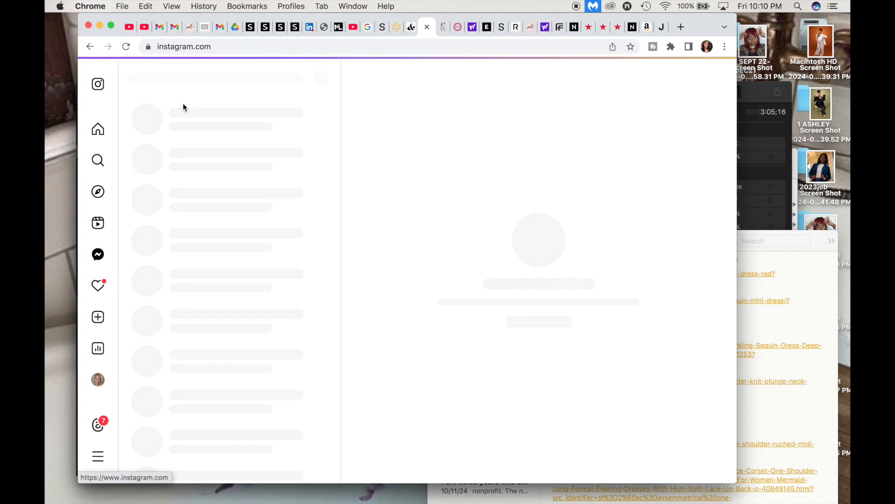
pyautogui.click(97, 379)
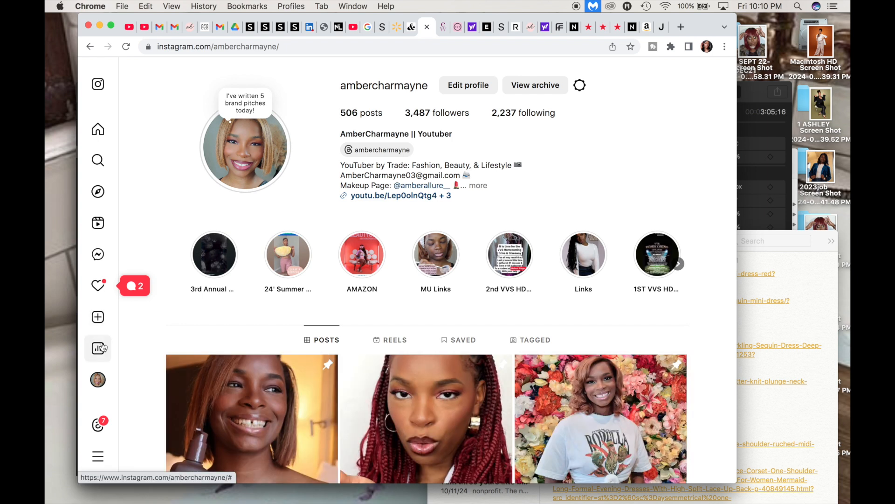
pyautogui.click(579, 88)
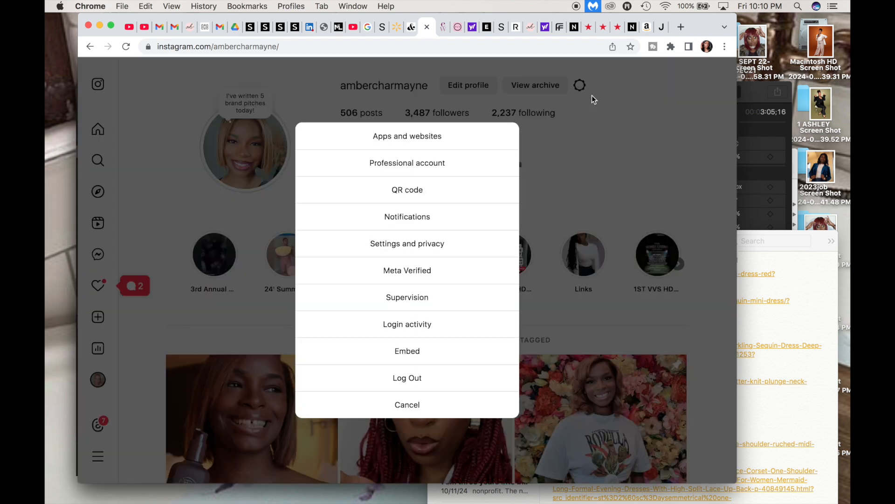
pyautogui.click(646, 102)
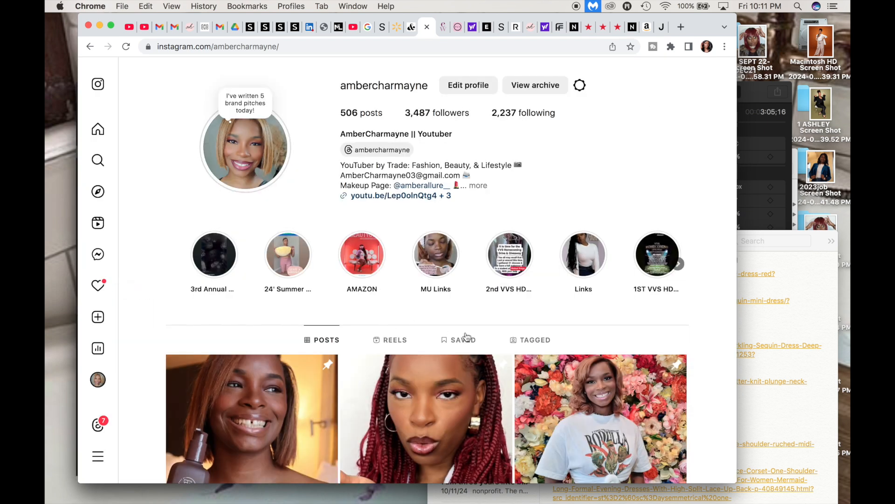
pyautogui.click(466, 337)
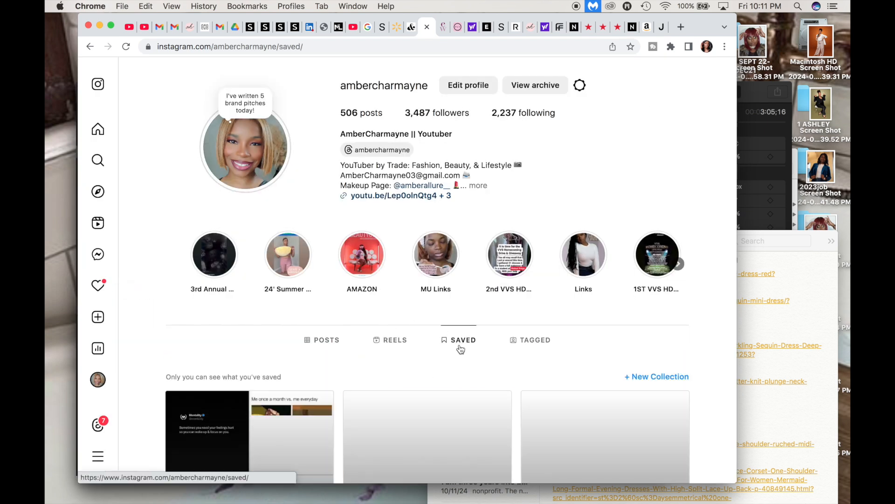
pyautogui.scroll(-5, 460, 347)
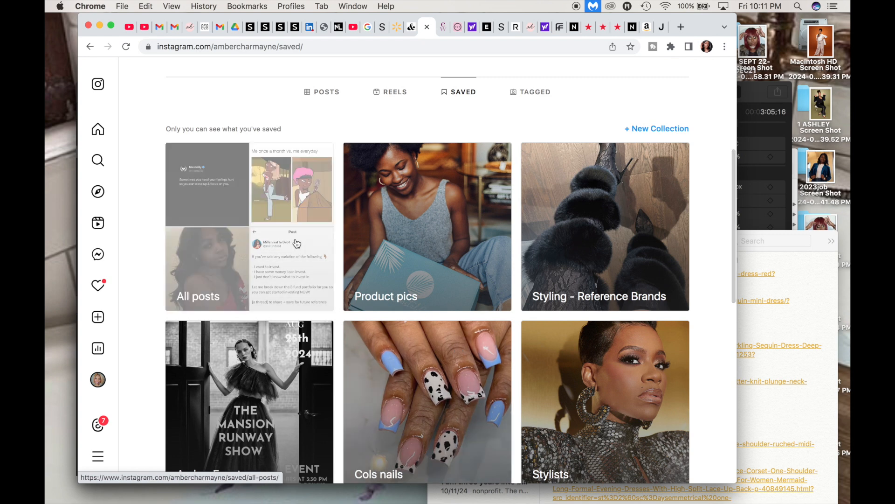
pyautogui.click(252, 233)
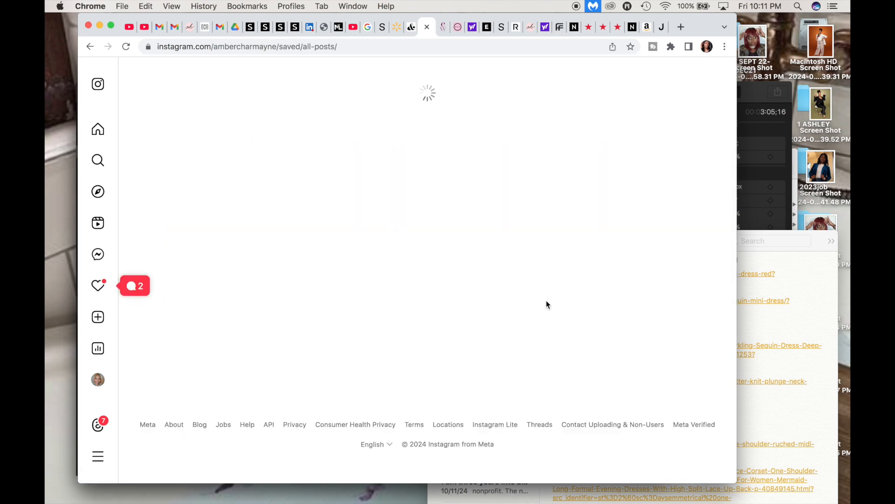
# Step: Find and open the saved retrodreamings post of Marilyn Monroe in a red sequin dress, and capture a screenshot of its photo collage
pyautogui.scroll(-4, 547, 304)
pyautogui.scroll(-15, 547, 304)
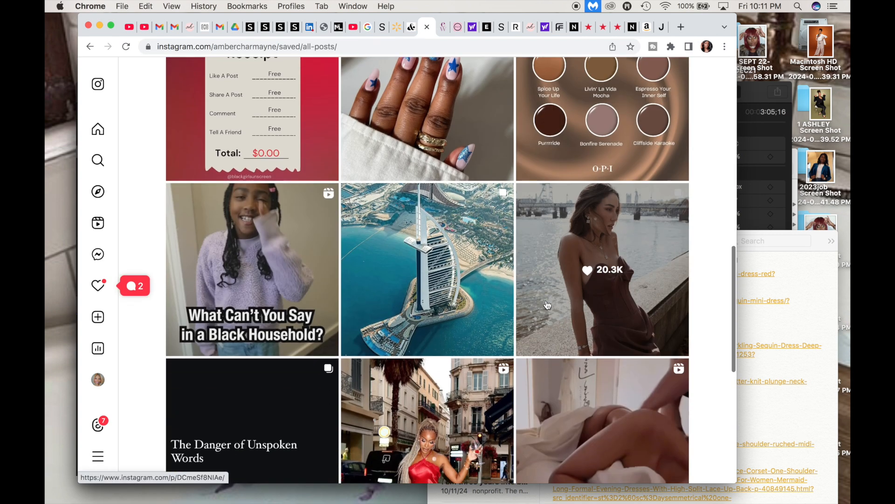
pyautogui.scroll(6, 547, 304)
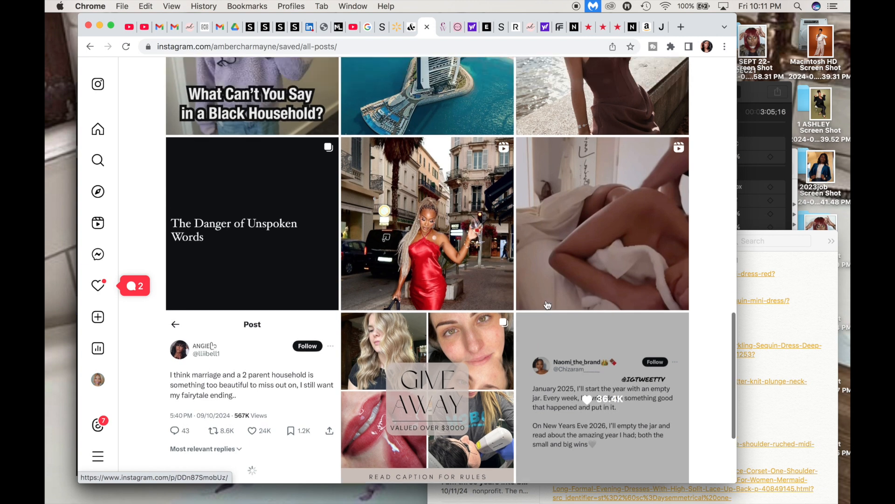
pyautogui.scroll(-7, 548, 304)
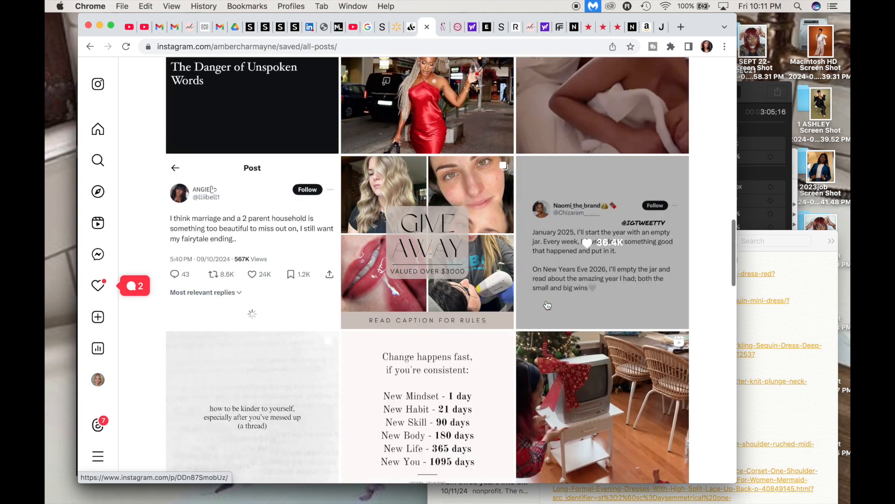
pyautogui.scroll(-10, 547, 304)
pyautogui.scroll(-12, 548, 304)
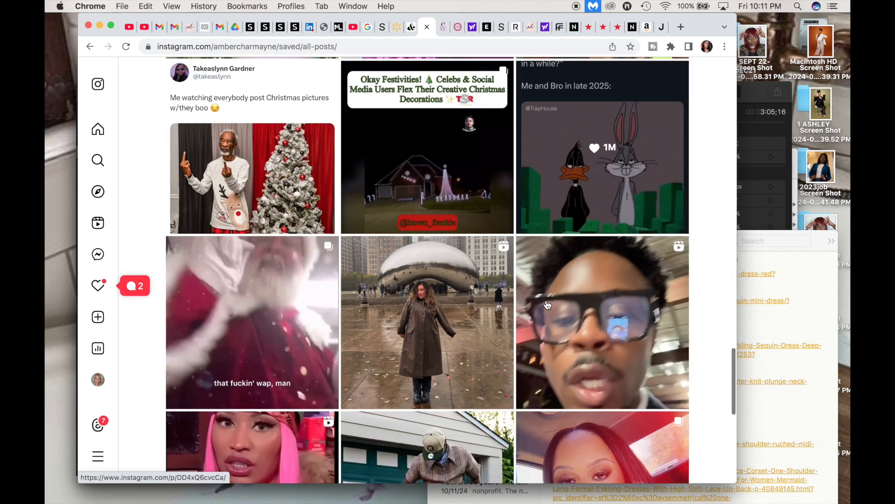
pyautogui.scroll(3, 548, 304)
pyautogui.scroll(-10, 547, 304)
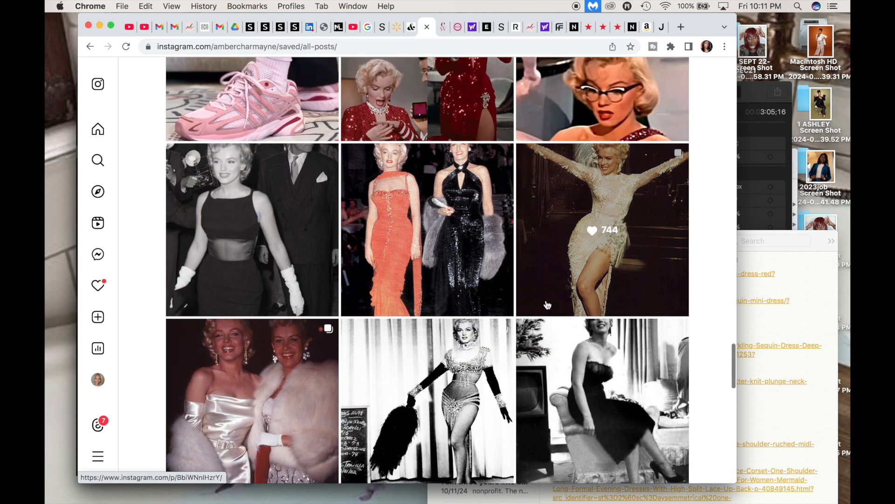
pyautogui.scroll(2, 545, 304)
pyautogui.click(477, 189)
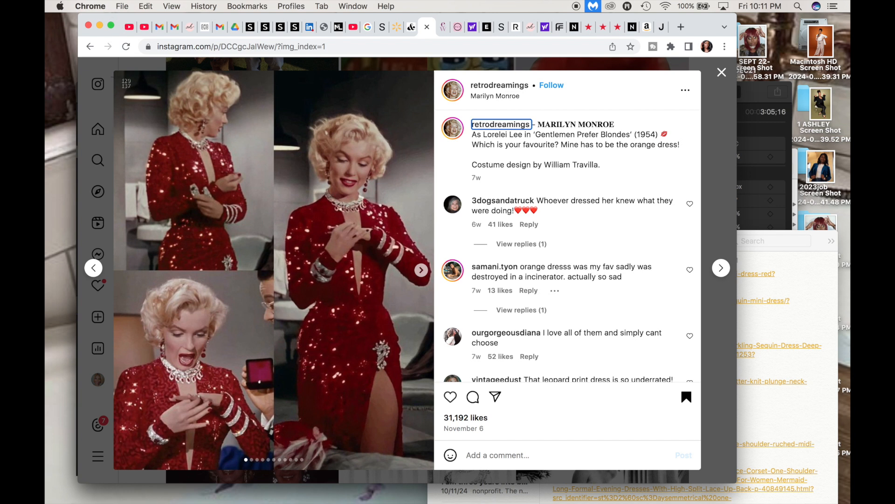
pyautogui.moveTo(114, 71); pyautogui.dragTo(432, 468)
# Step: Switch to Final Cut Pro and bring up a Finder window listing All My Files, placed clear of the timeline's overlay area
pyautogui.click(760, 89)
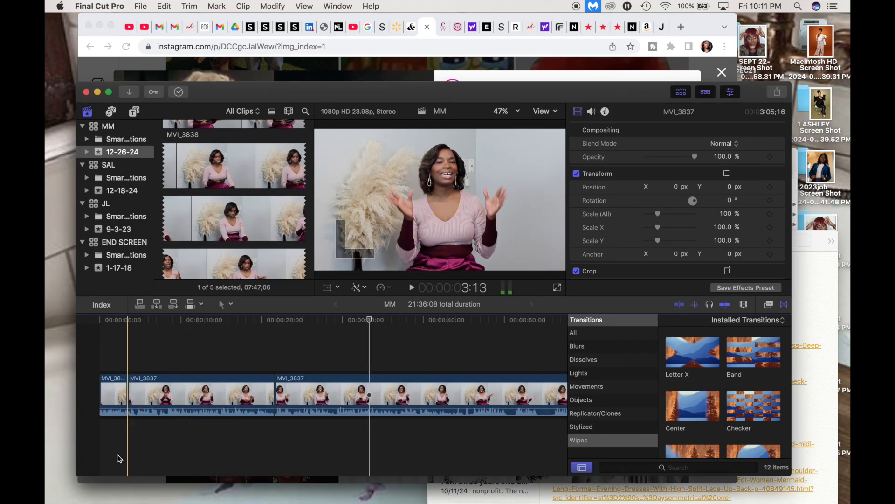
pyautogui.click(80, 489)
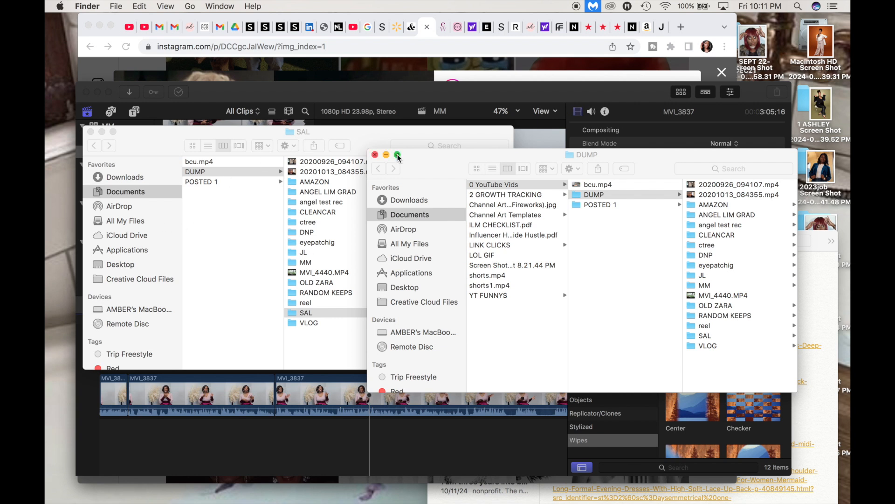
pyautogui.moveTo(438, 158); pyautogui.dragTo(463, 235)
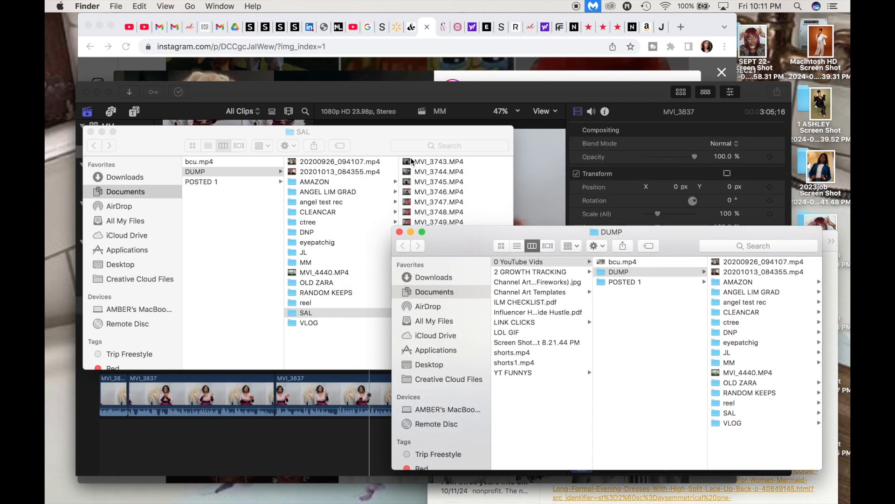
pyautogui.click(134, 268)
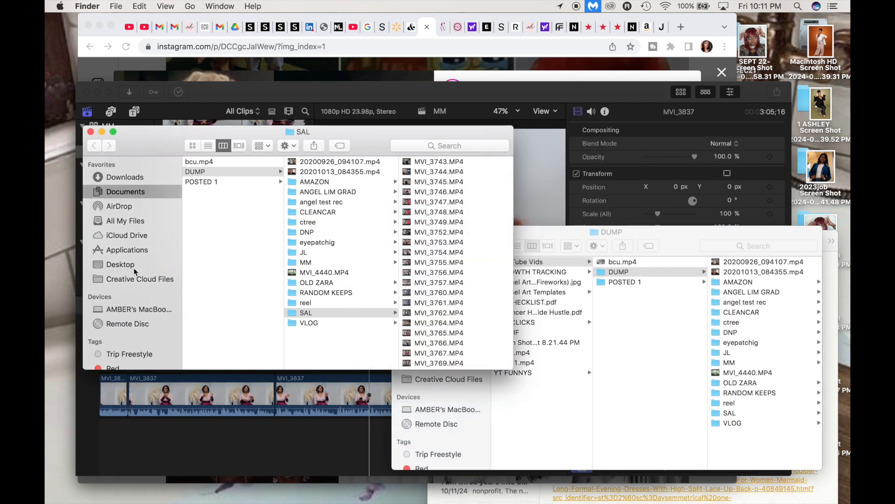
pyautogui.click(133, 265)
pyautogui.click(135, 222)
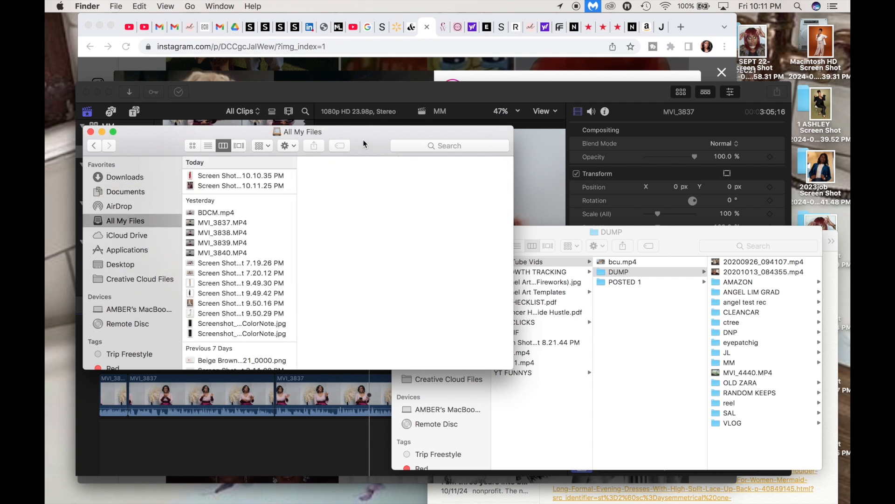
pyautogui.moveTo(365, 138); pyautogui.dragTo(673, 222)
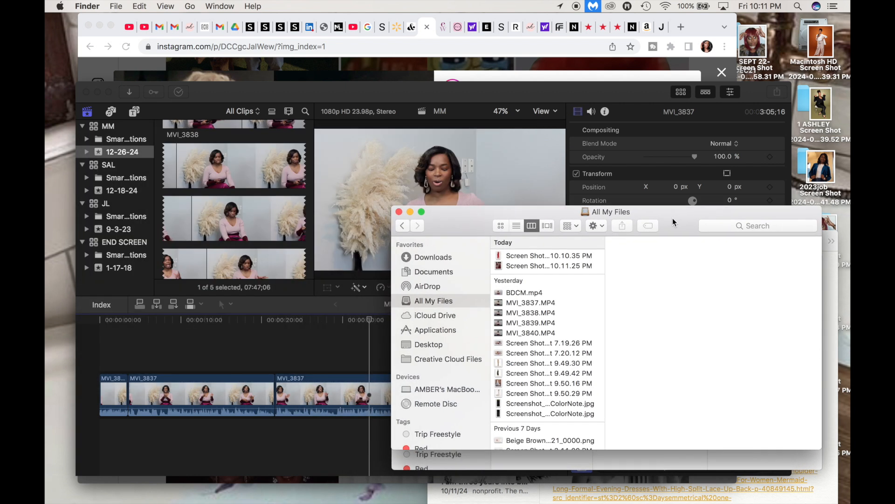
# Step: Add the 10.11.25 PM Marilyn Monroe screenshot above the main MVI_3837 clip at about 33 seconds in the timeline
pyautogui.click(533, 256)
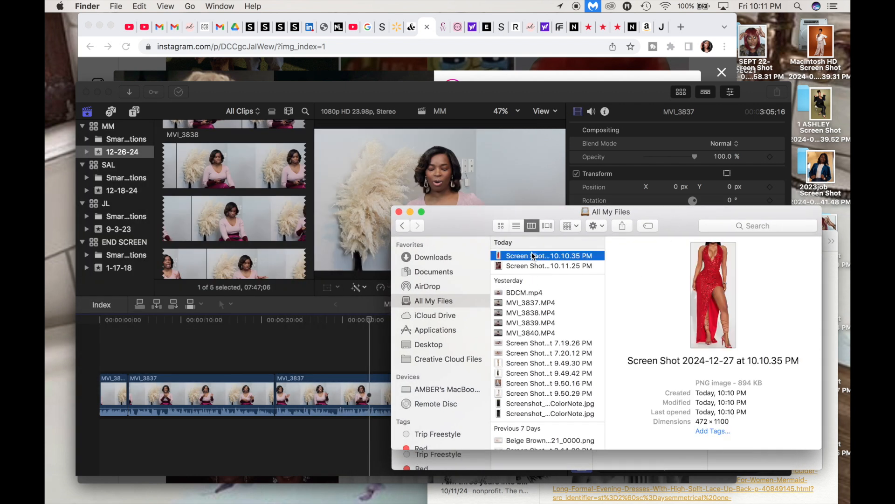
pyautogui.click(585, 269)
pyautogui.moveTo(586, 273); pyautogui.dragTo(363, 349)
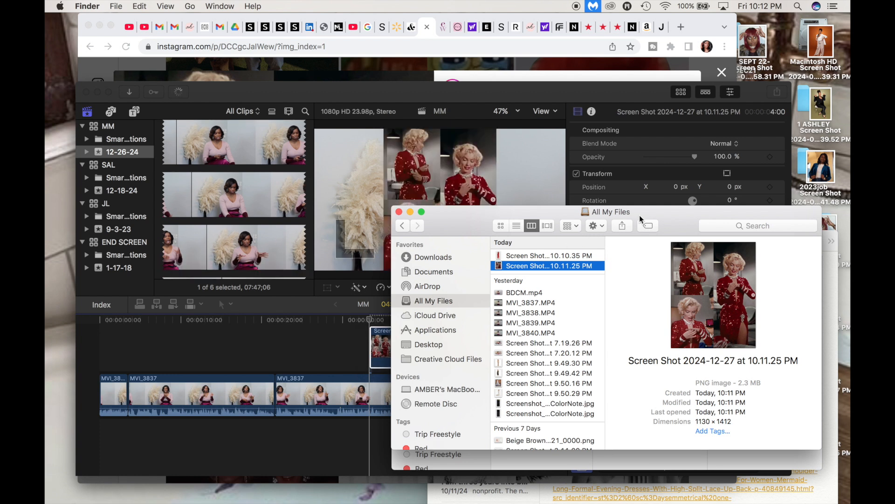
# Step: Close the spare DUMP Finder window and add the 10.10.35 PM red dress screenshot directly after the Marilyn Monroe overlay
pyautogui.moveTo(682, 218); pyautogui.dragTo(701, 91)
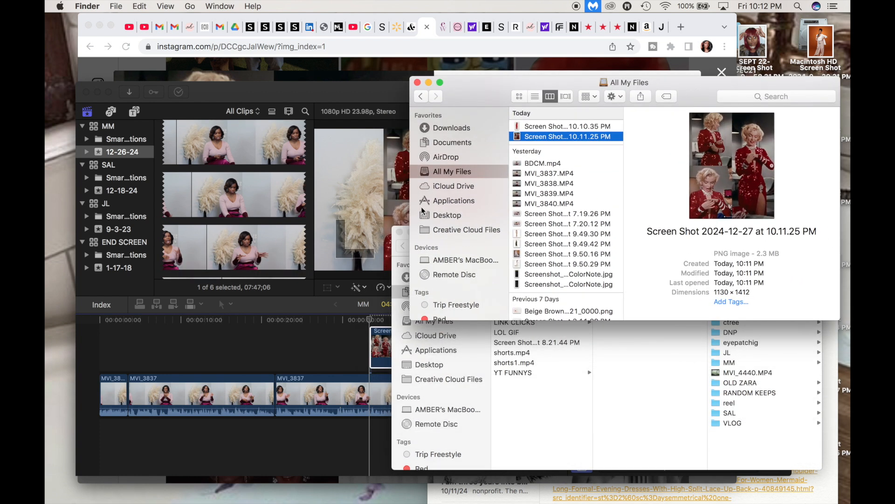
pyautogui.click(552, 411)
pyautogui.click(410, 232)
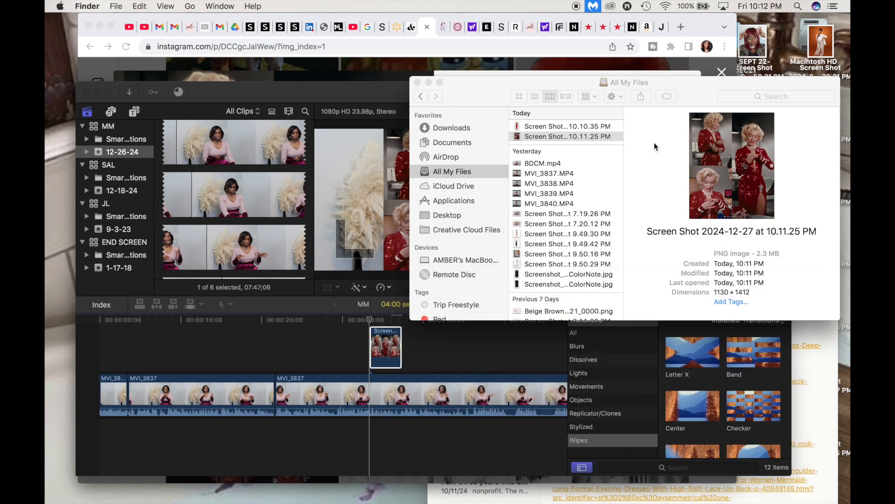
pyautogui.click(564, 126)
pyautogui.moveTo(569, 126); pyautogui.dragTo(407, 351)
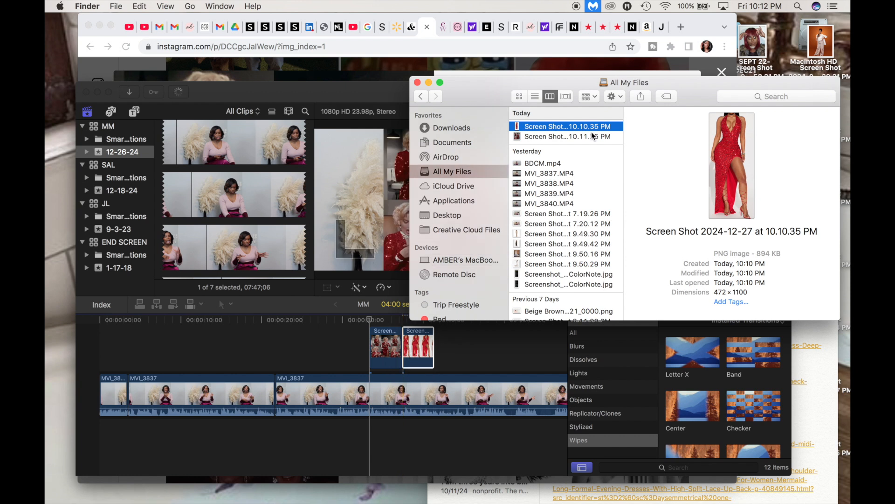
# Step: Put away the Finder window and show Final Cut Pro in full screen
pyautogui.click(428, 83)
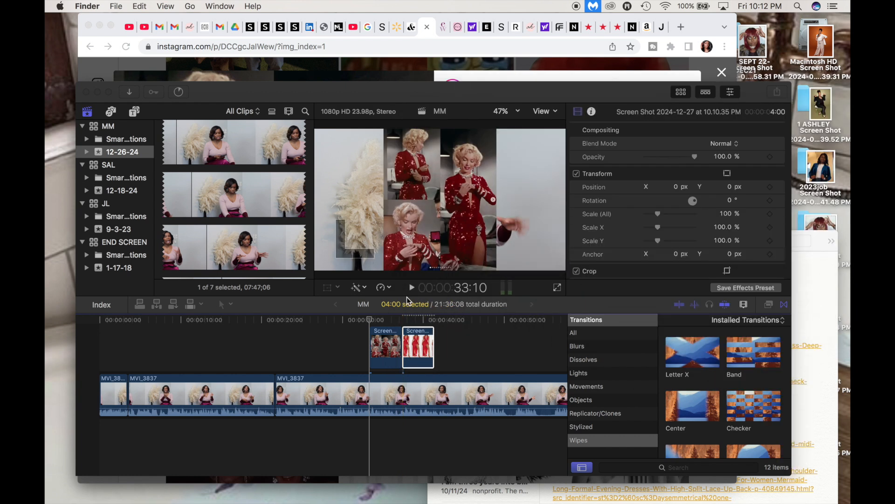
pyautogui.click(364, 320)
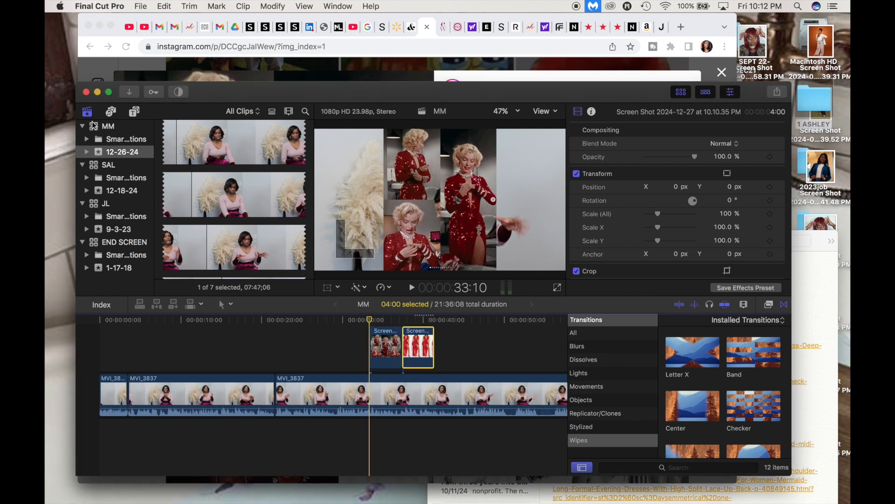
pyautogui.press('ctrl+super+f')
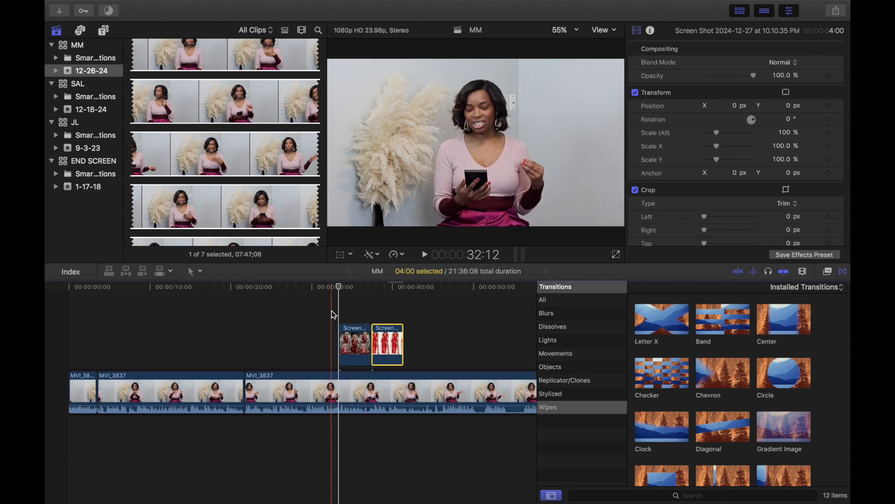
# Step: Scale the Marilyn Monroe screenshot to about 70% and position it beside the speaker at about X 632.5 px, Y -8.6 px
pyautogui.press('space')
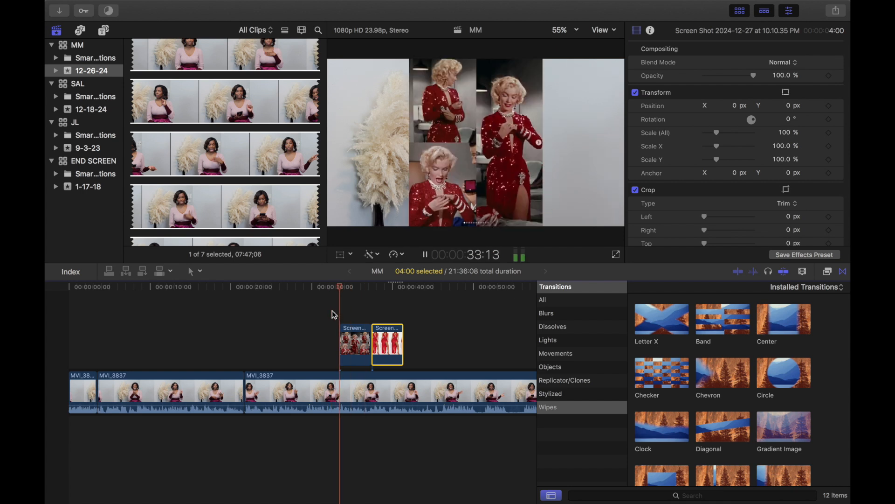
pyautogui.press('space')
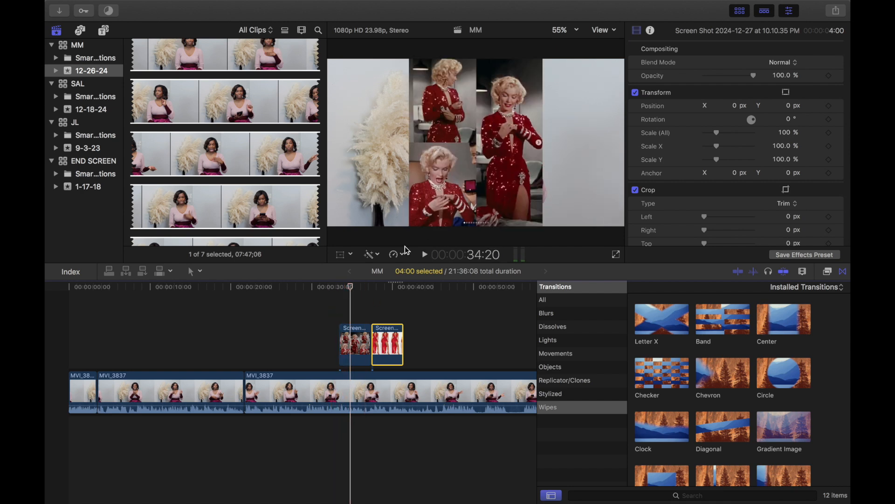
pyautogui.click(458, 216)
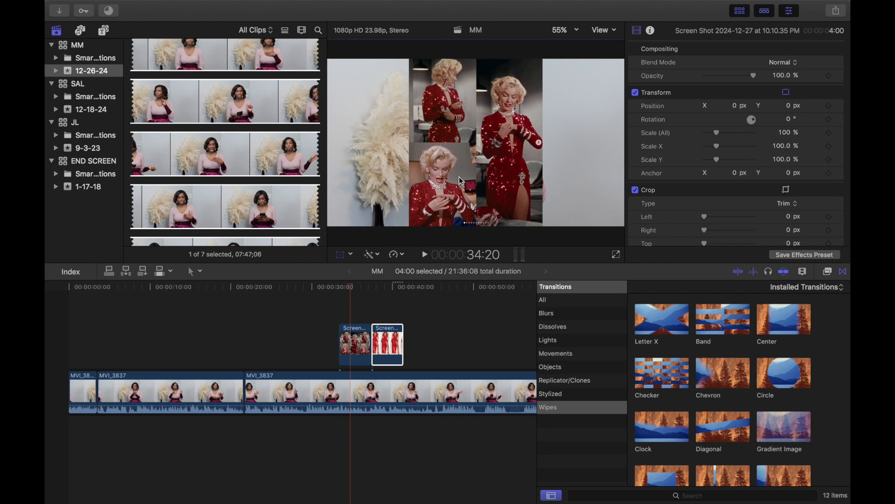
pyautogui.click(363, 335)
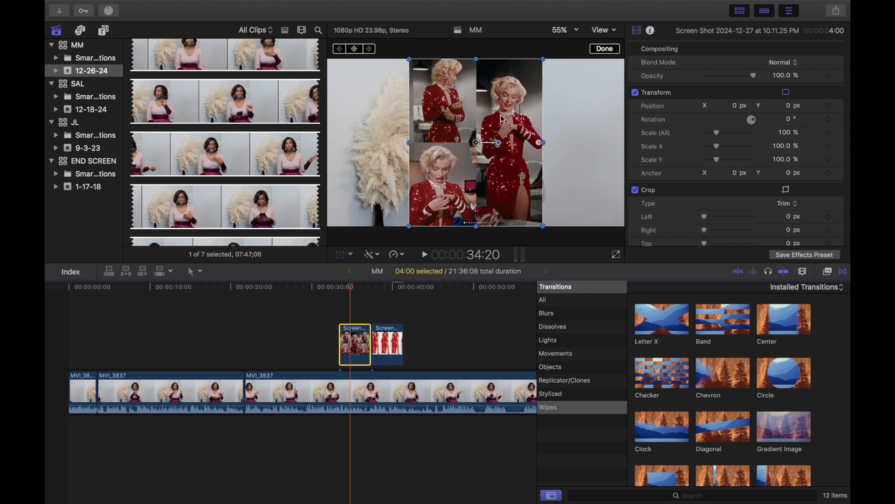
pyautogui.moveTo(541, 227); pyautogui.dragTo(521, 223)
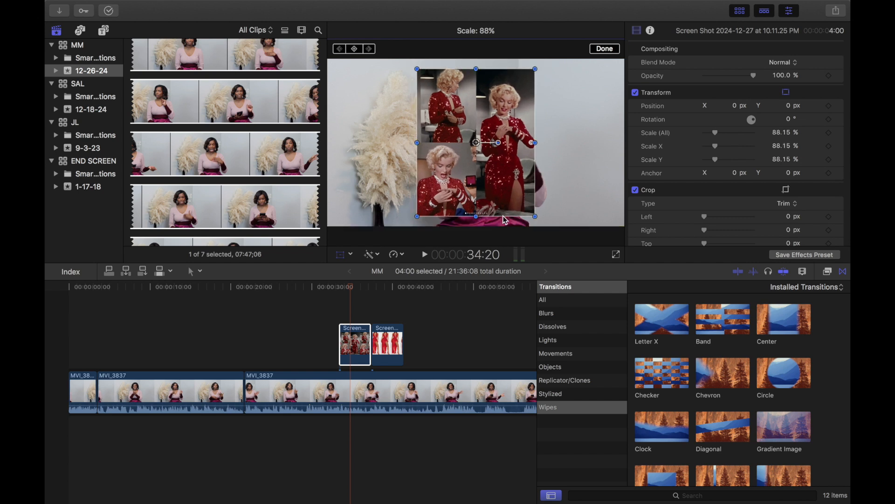
pyautogui.moveTo(480, 145); pyautogui.dragTo(556, 139)
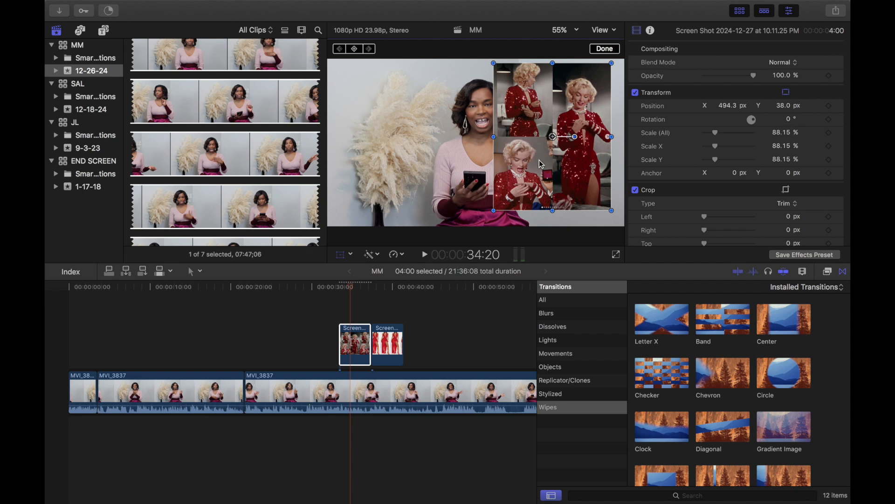
pyautogui.moveTo(510, 163); pyautogui.dragTo(564, 172)
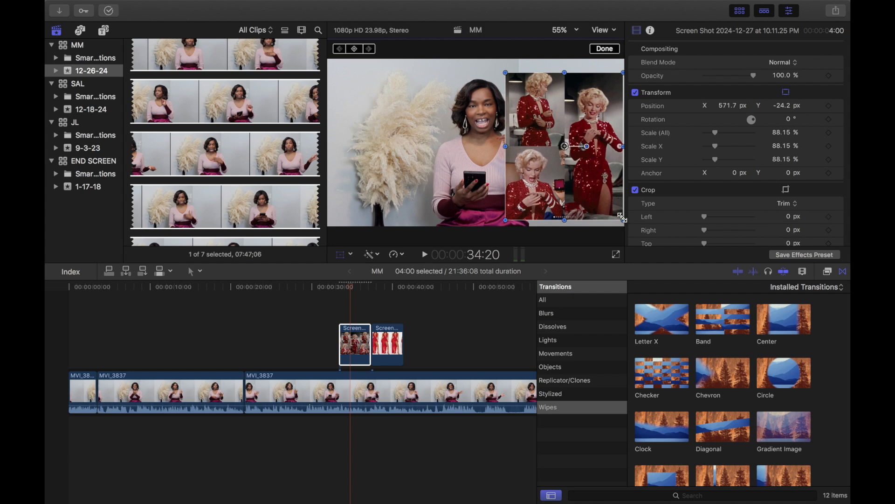
pyautogui.moveTo(623, 218); pyautogui.dragTo(610, 204)
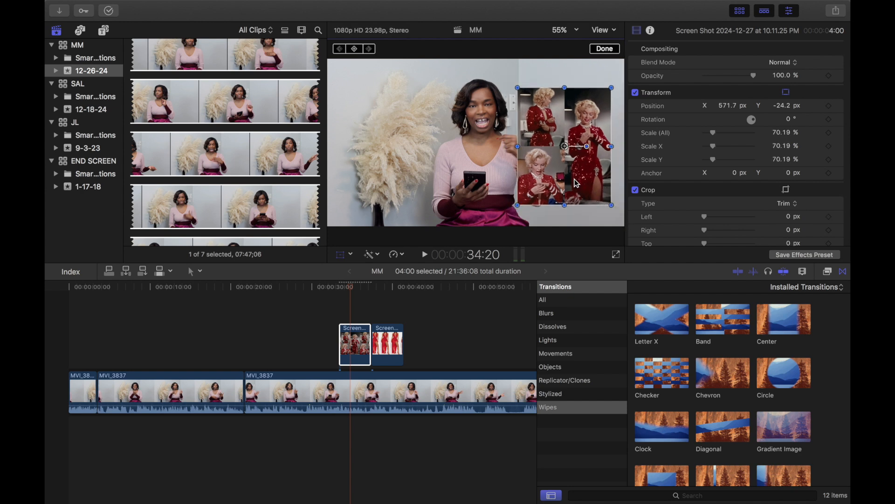
pyautogui.moveTo(572, 177)
pyautogui.mouseDown()
pyautogui.moveTo(580, 168)
pyautogui.moveTo(582, 175)
pyautogui.mouseUp()
# Step: Move the red dress screenshot to start at about 47 seconds and extend the Marilyn Monroe screenshot to a duration of 14:05
pyautogui.click(347, 296)
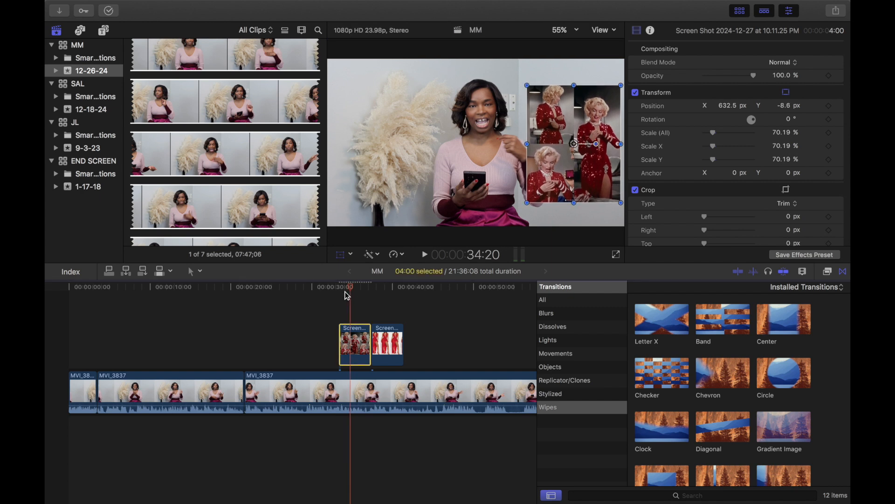
pyautogui.press('space')
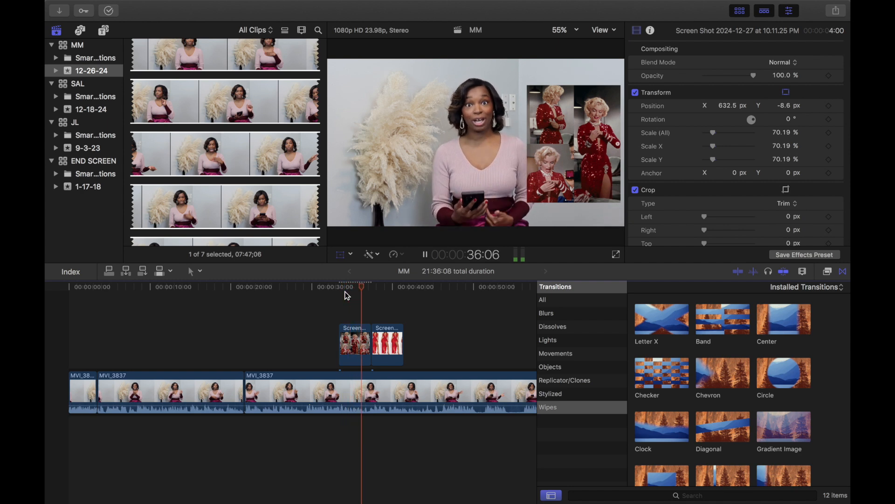
pyautogui.click(387, 340)
pyautogui.moveTo(387, 339); pyautogui.dragTo(469, 342)
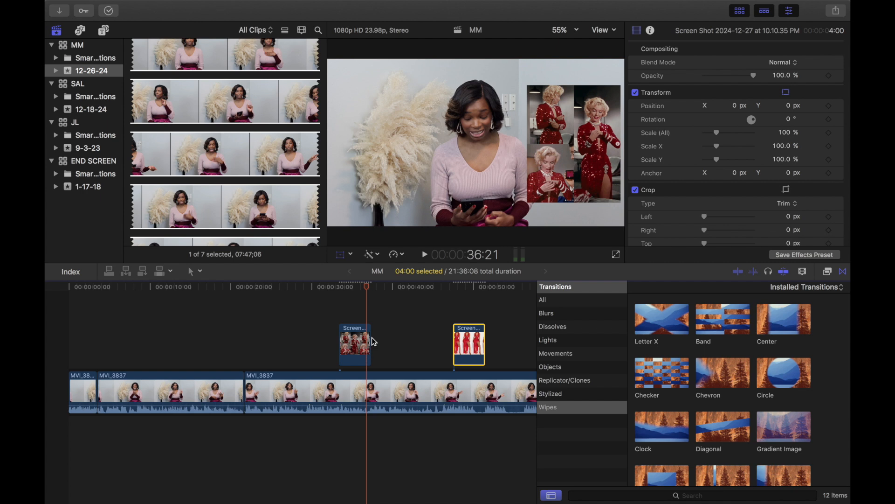
pyautogui.moveTo(371, 343); pyautogui.dragTo(448, 341)
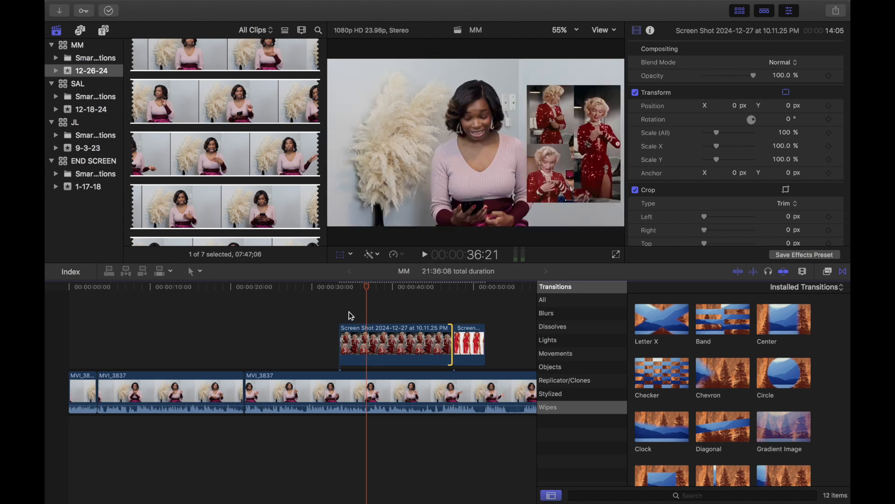
# Step: Play the timeline from about 27 seconds through the Marilyn Monroe overlay into the red dress screenshot to check their timing
pyautogui.click(348, 312)
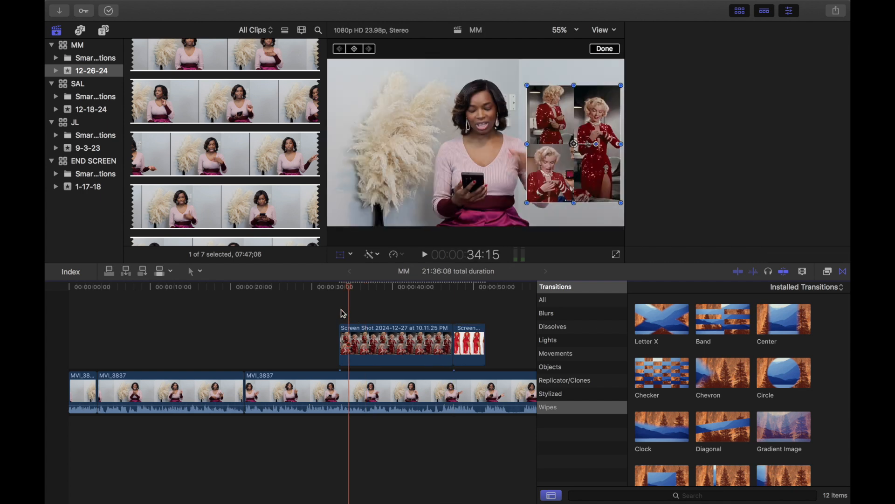
pyautogui.click(288, 330)
pyautogui.press('space')
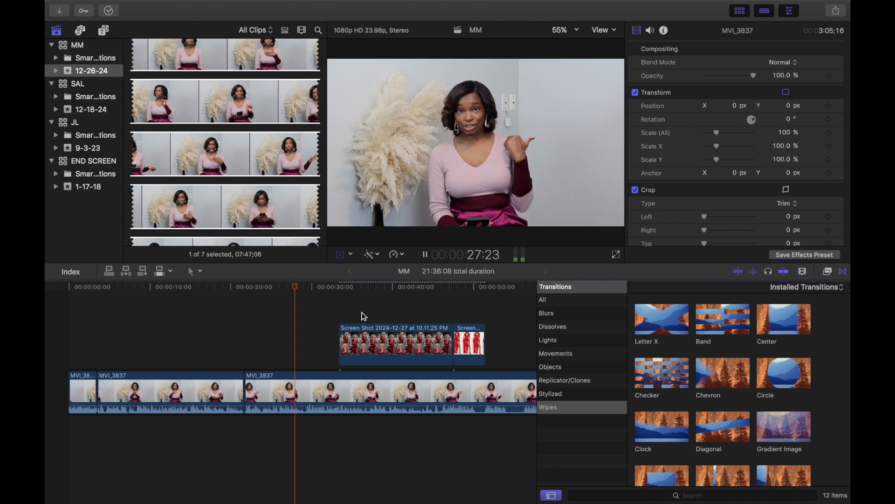
pyautogui.press('XF86AudioLowerVolume')
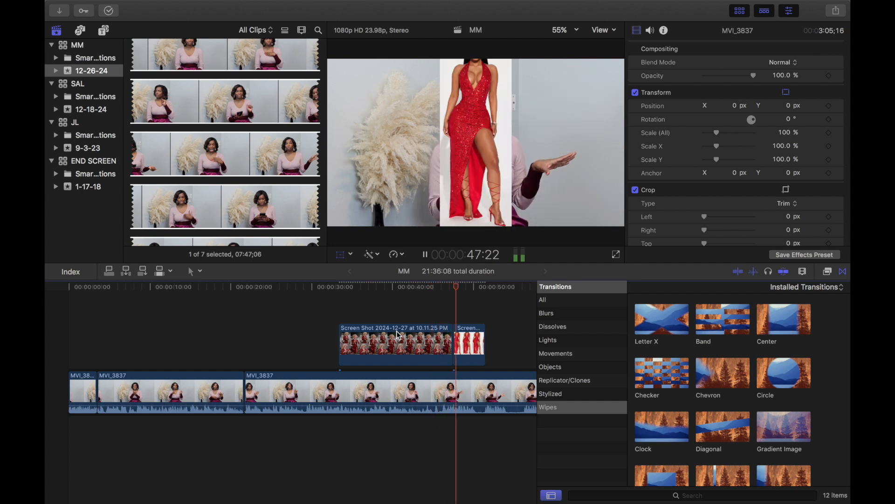
pyautogui.press('space')
# Step: Play the footage past the red dress screenshot, from about 47 seconds to about 1:26, to look for sections to cut
pyautogui.hotkey('shift', 't')
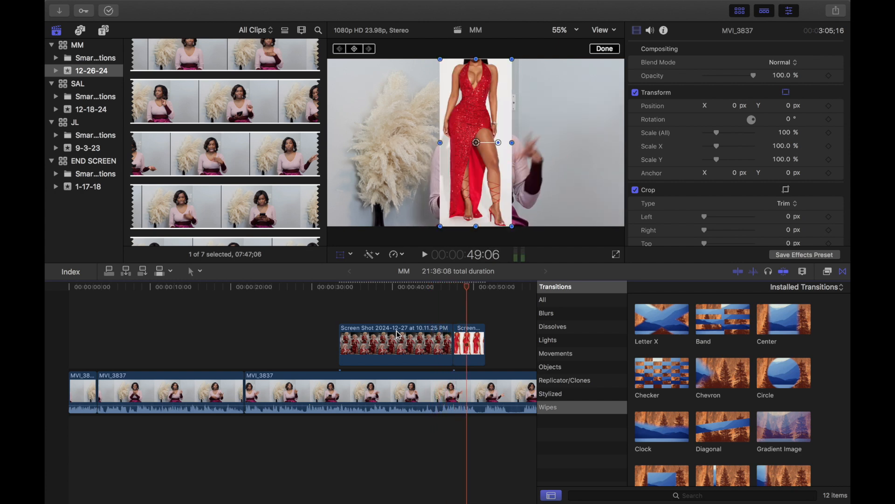
pyautogui.hscroll(5, 399, 335)
pyautogui.press('space')
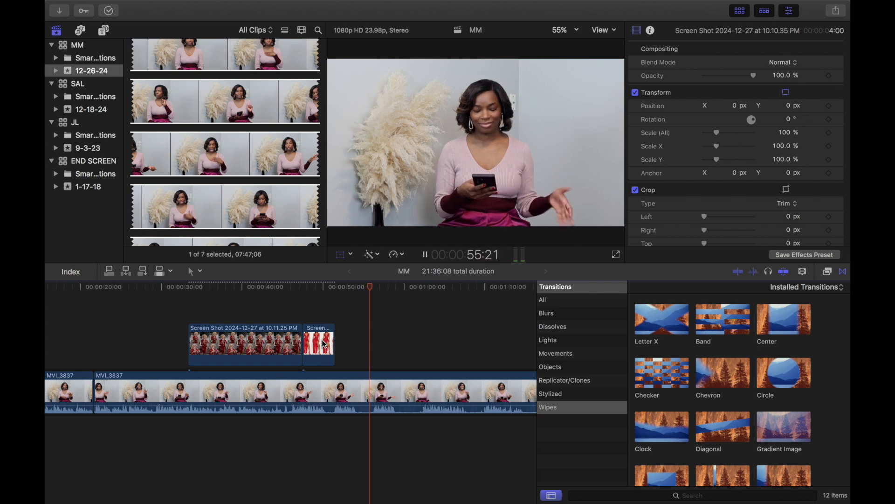
pyautogui.hotkey('shift', 't')
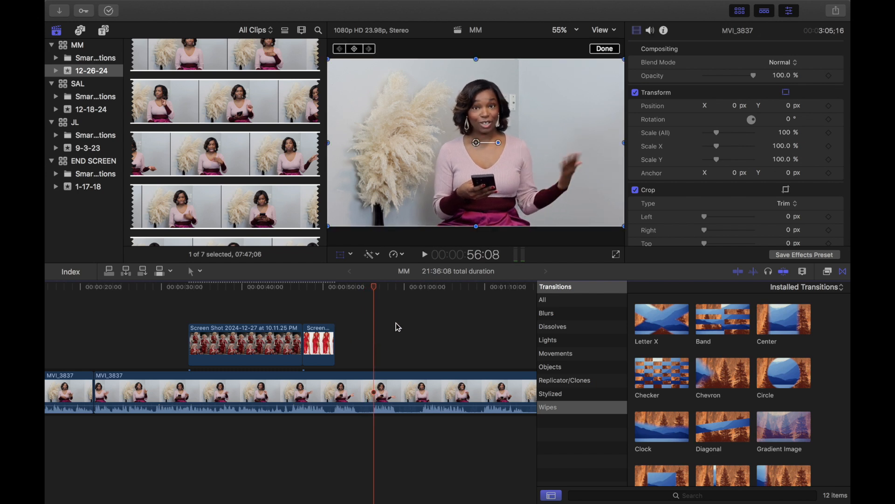
pyautogui.click(421, 325)
pyautogui.press('space')
pyautogui.hscroll(3, 421, 326)
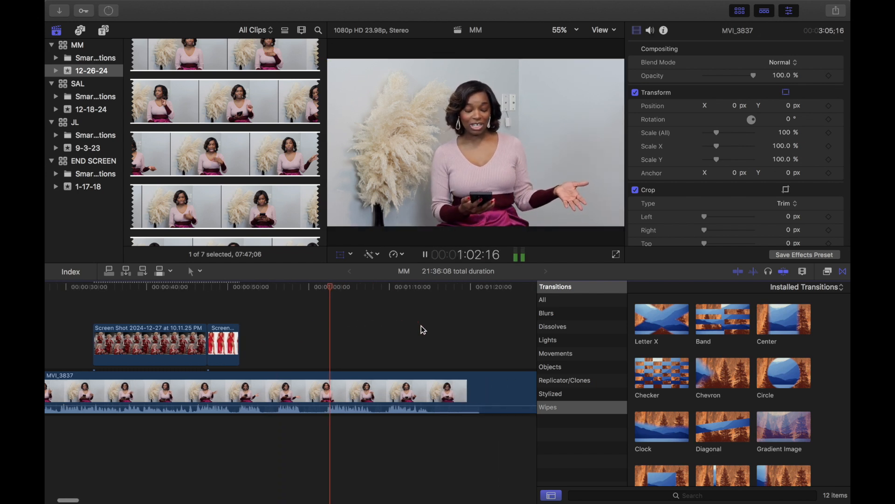
pyautogui.click(393, 341)
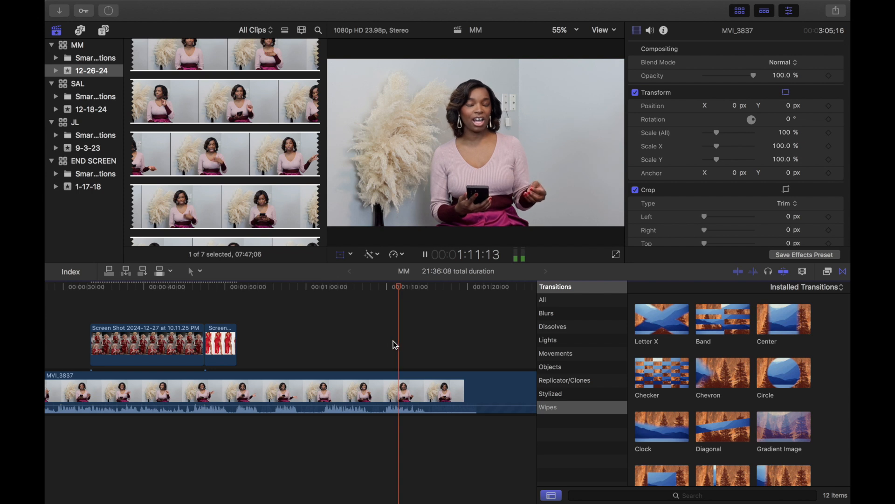
pyautogui.click(384, 345)
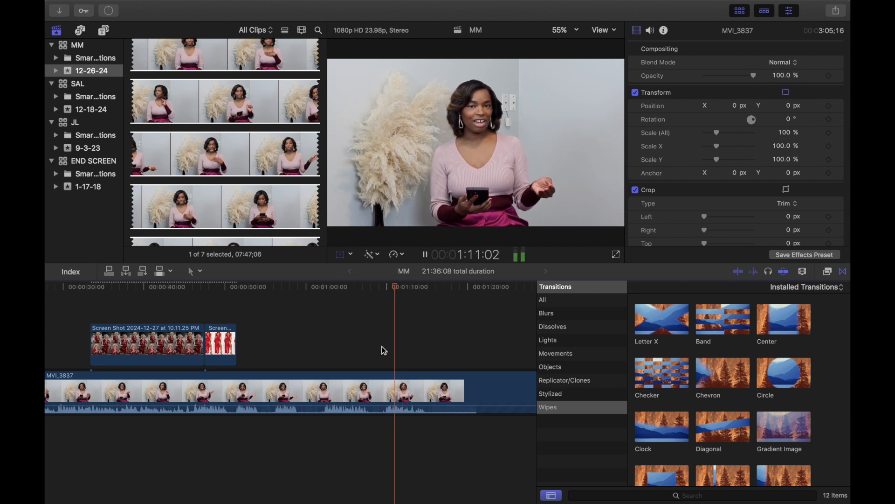
pyautogui.hscroll(2, 382, 346)
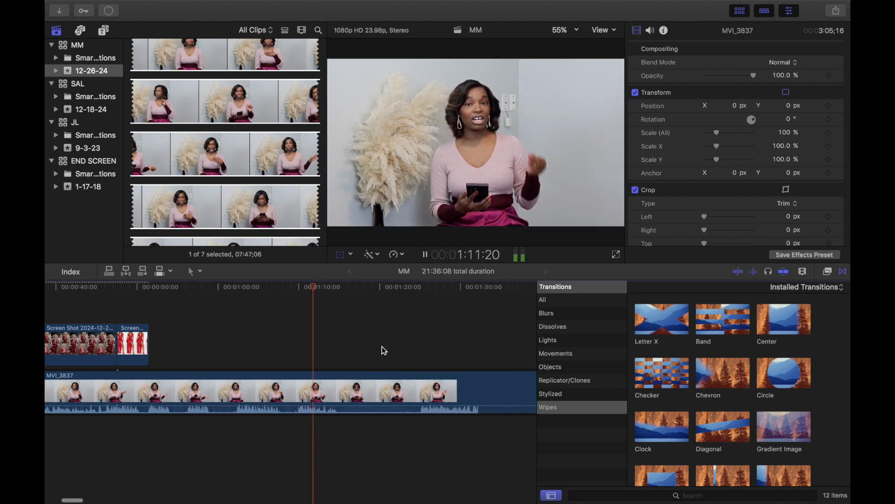
pyautogui.click(418, 353)
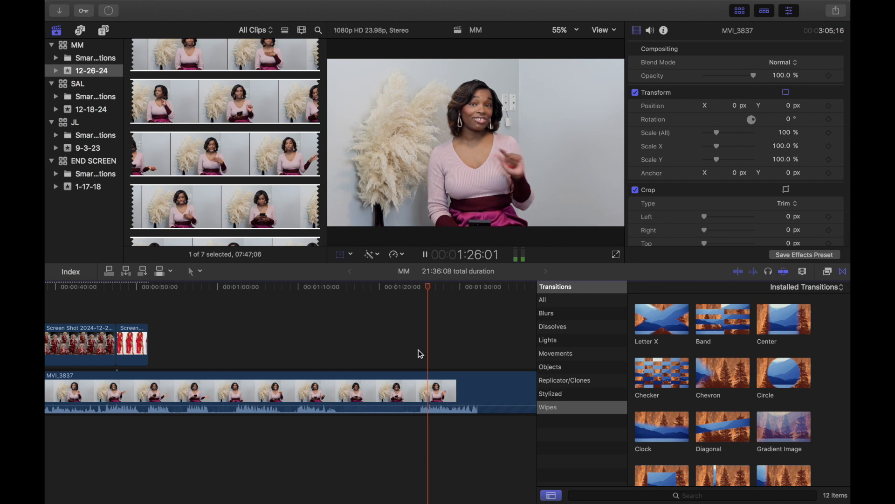
pyautogui.click(413, 350)
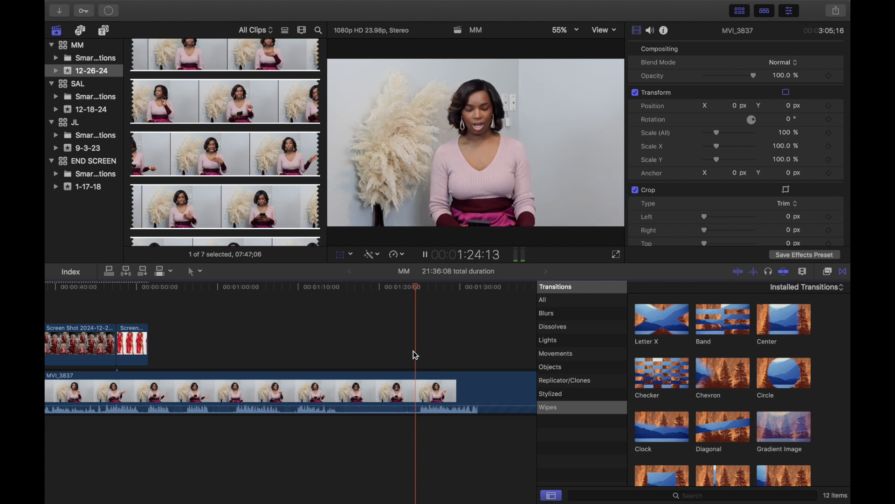
pyautogui.click(295, 365)
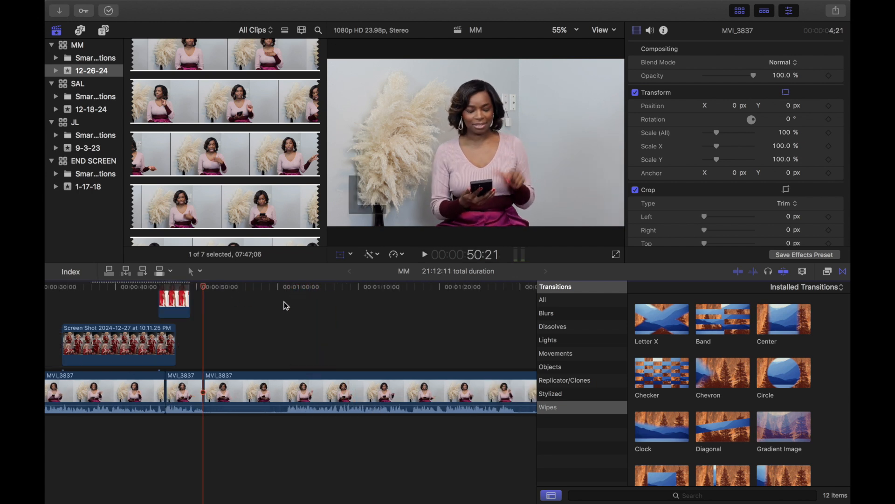
# Step: Split the main clip at about 1:01:09 and delete the section between the 50:21 cut and that point
pyautogui.click(281, 306)
pyautogui.press('space')
pyautogui.press('super+b')
pyautogui.click(273, 401)
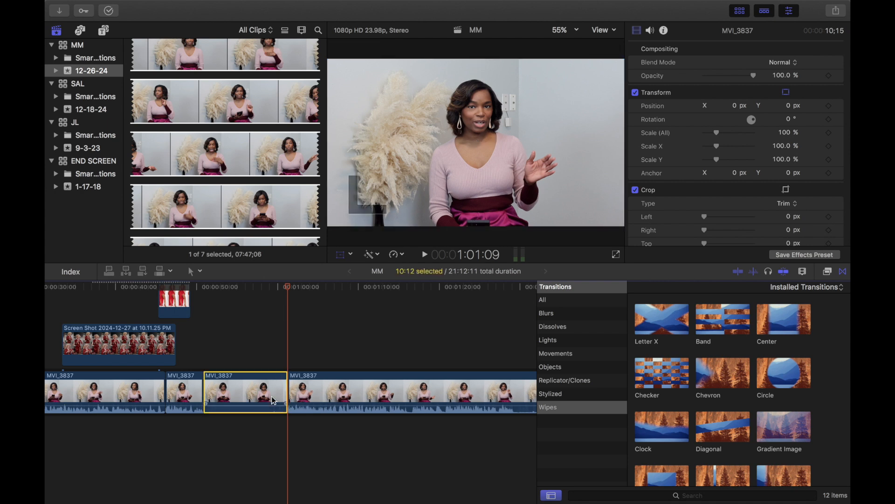
pyautogui.press('Delete')
# Step: Move the red dress screenshot to start at about 53 seconds, matching it to the speaker's playback
pyautogui.click(180, 298)
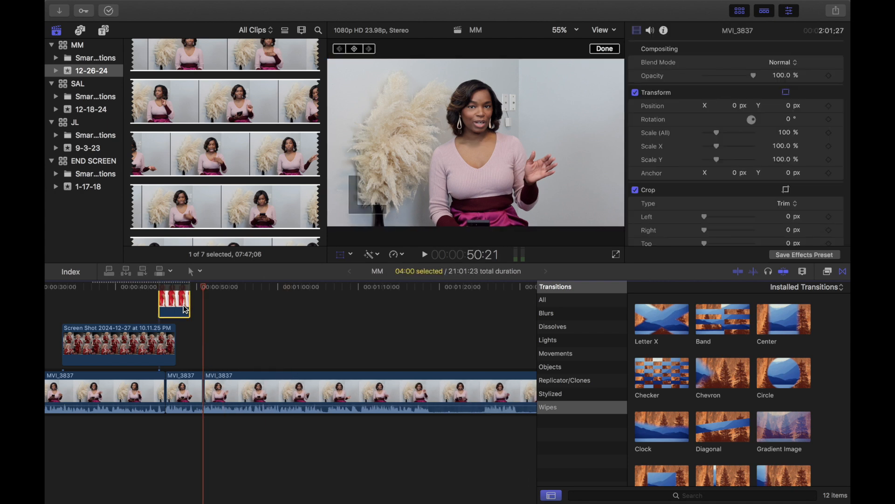
pyautogui.moveTo(179, 298); pyautogui.dragTo(248, 315)
pyautogui.click(210, 299)
pyautogui.press('space')
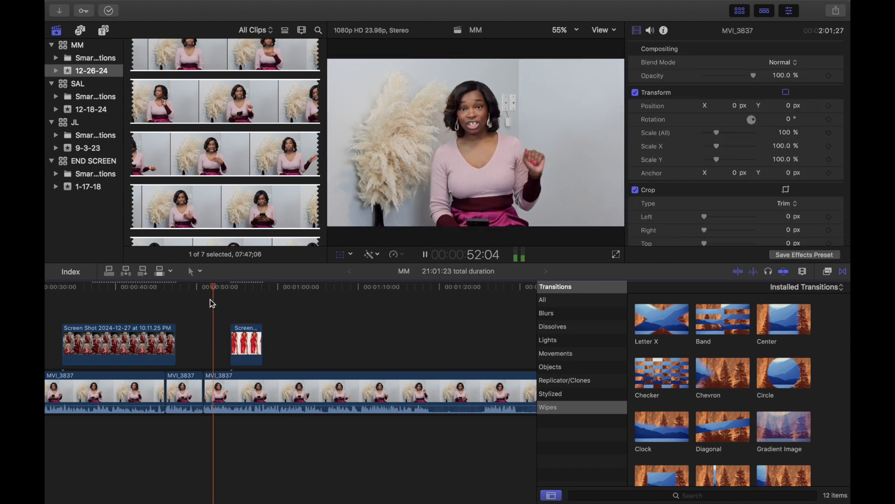
pyautogui.click(204, 299)
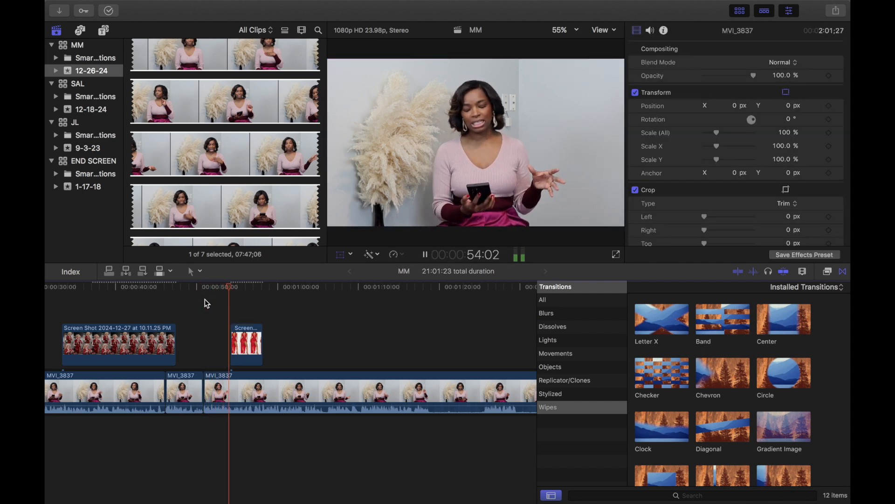
pyautogui.moveTo(250, 343); pyautogui.dragTo(244, 344)
# Step: Scale the red dress screenshot to about 93.21% and position it beside the speaker at about X -589.5 px, Y -0.3 px
pyautogui.press('space')
pyautogui.click(247, 295)
pyautogui.hotkey('shift', 't')
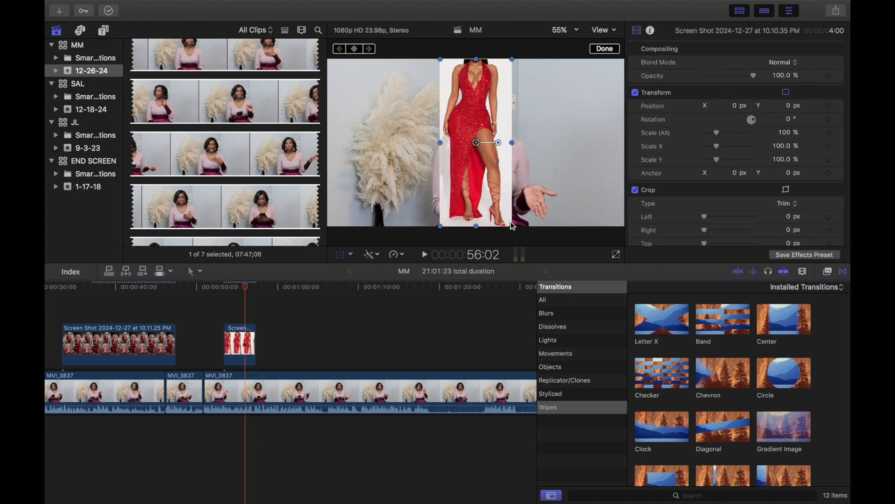
pyautogui.moveTo(512, 227); pyautogui.dragTo(497, 192)
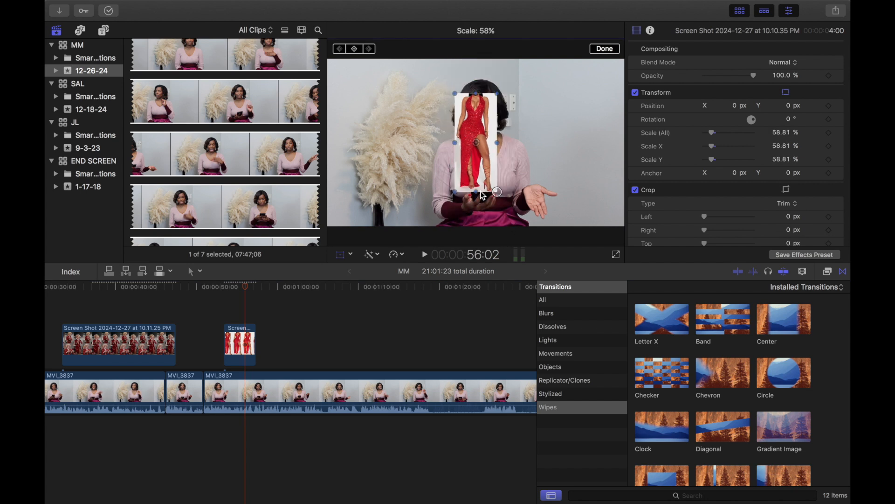
pyautogui.moveTo(480, 117); pyautogui.dragTo(418, 70)
pyautogui.moveTo(393, 122); pyautogui.dragTo(392, 118)
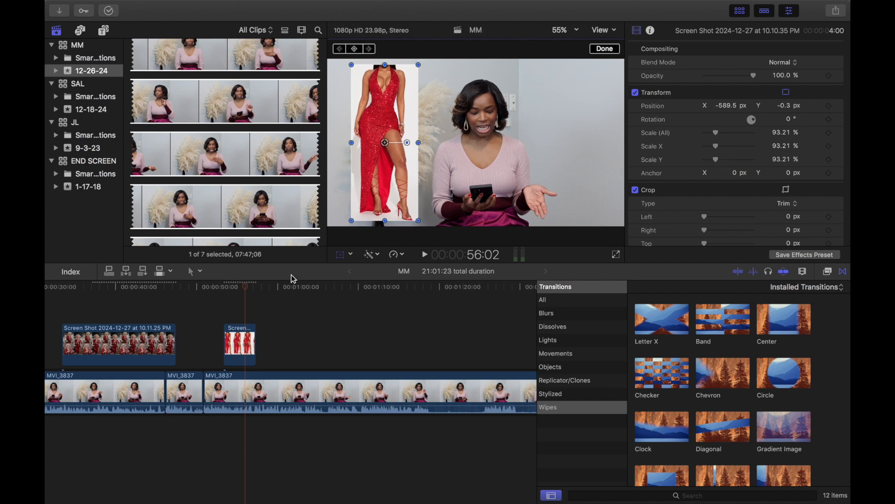
# Step: Play the start of the red dress overlay and extend the screenshot to a duration of 43:22
pyautogui.click(218, 306)
pyautogui.press('space')
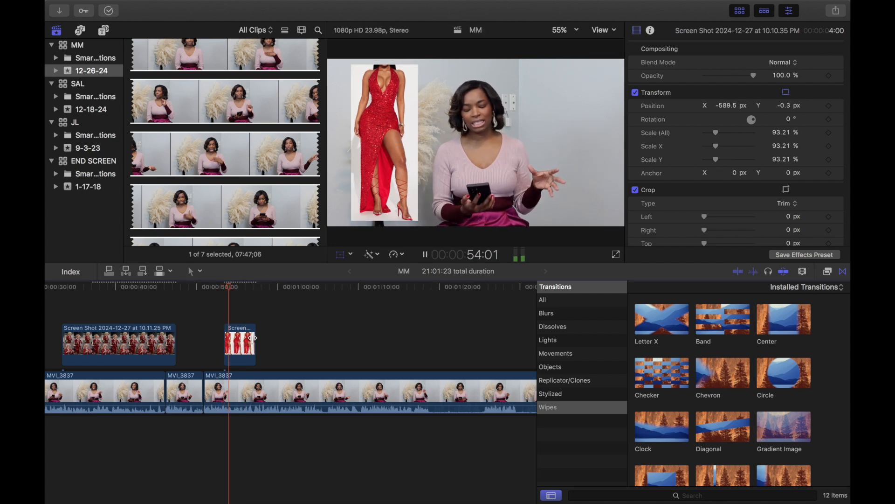
pyautogui.moveTo(255, 336); pyautogui.dragTo(382, 346)
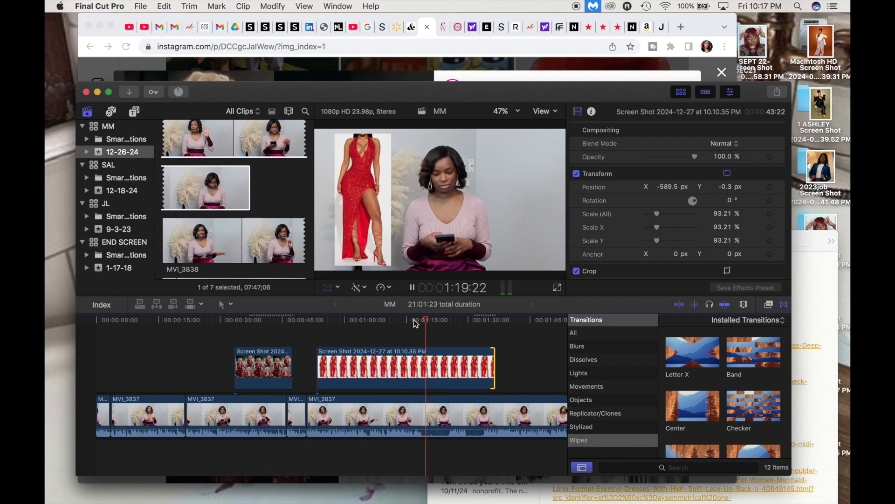
# Step: Replay the speech around 1:18 and split the main clip at about 1:19
pyautogui.click(414, 321)
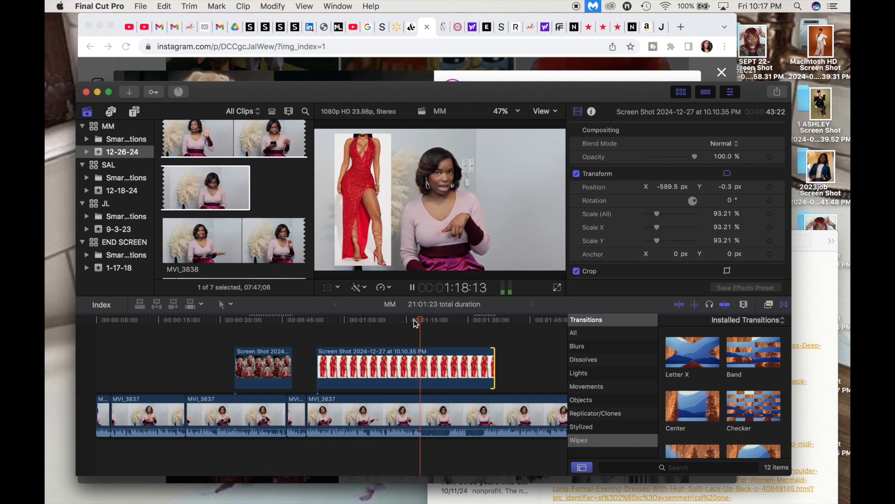
pyautogui.press('space')
pyautogui.click(422, 410)
pyautogui.press('cmd+b')
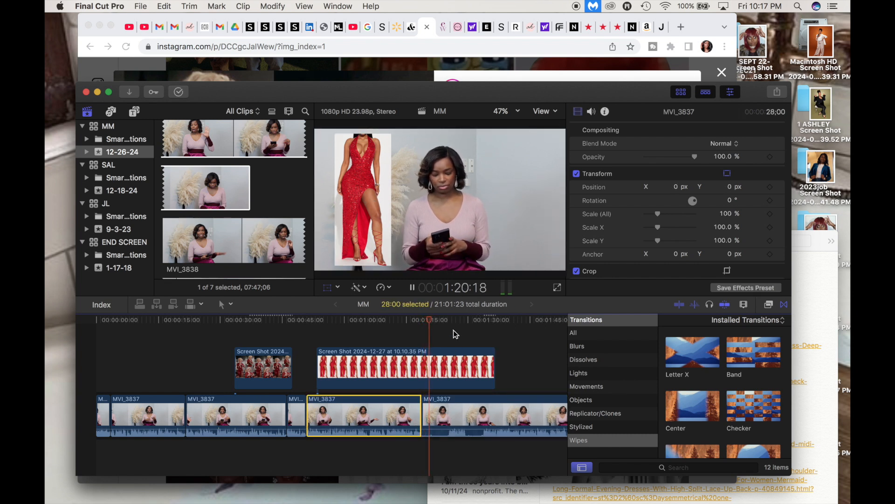
# Step: Split the main clip at about 1:34:01 and delete the section between the 1:19 cut and that point
pyautogui.hscroll(5, 447, 324)
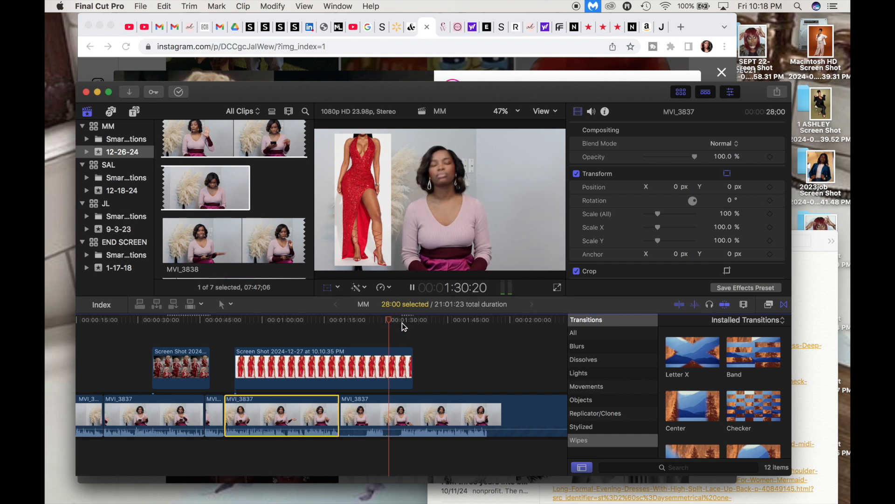
pyautogui.press('super+equal')
pyautogui.press('super+equal')
pyautogui.press('super+equal')
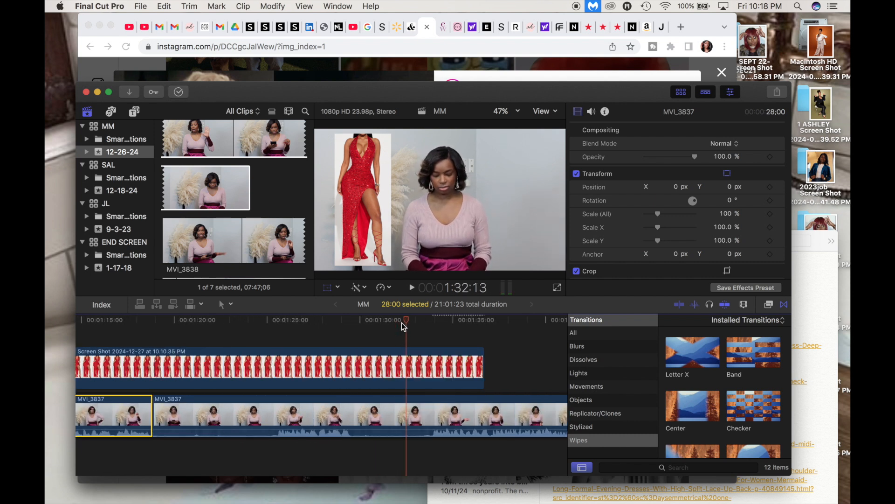
pyautogui.press('space')
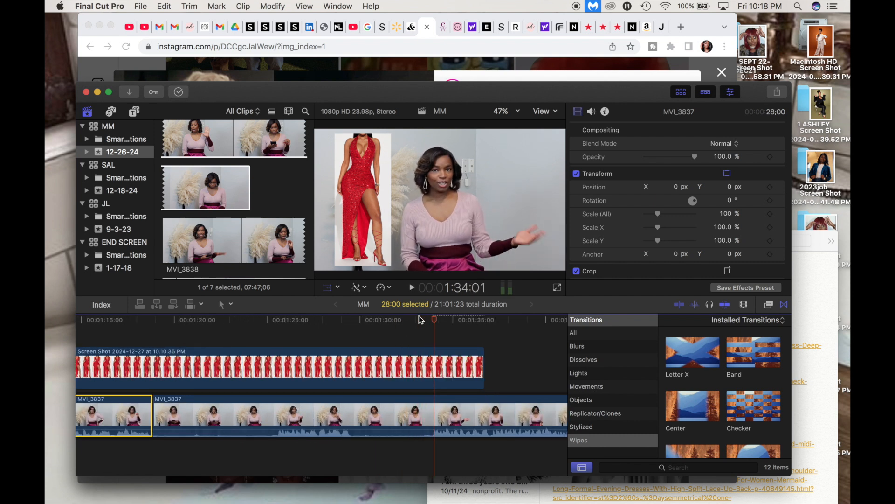
pyautogui.press('super+b')
pyautogui.click(353, 416)
pyautogui.press('Delete')
# Step: Trim the end of the red dress screenshot back to the main clip's cut at about 1:19
pyautogui.press('space')
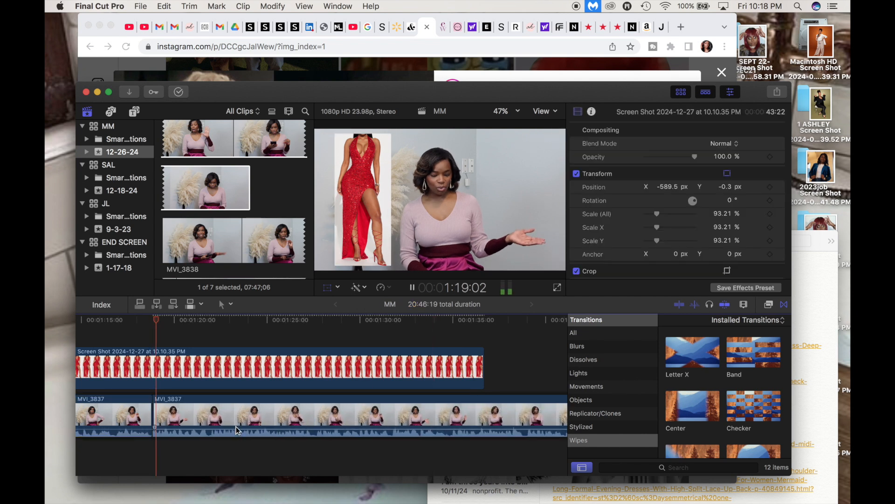
pyautogui.moveTo(483, 369); pyautogui.dragTo(157, 364)
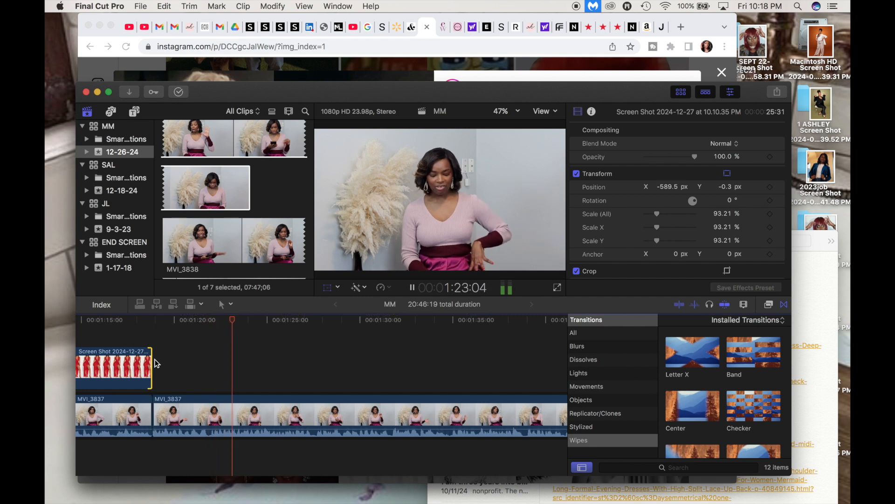
pyautogui.press('space')
# Step: Switch to Notes, open the Wolf & Badger sequin mini dress link in Safari, and close the Fashion Nova page
pyautogui.click(820, 299)
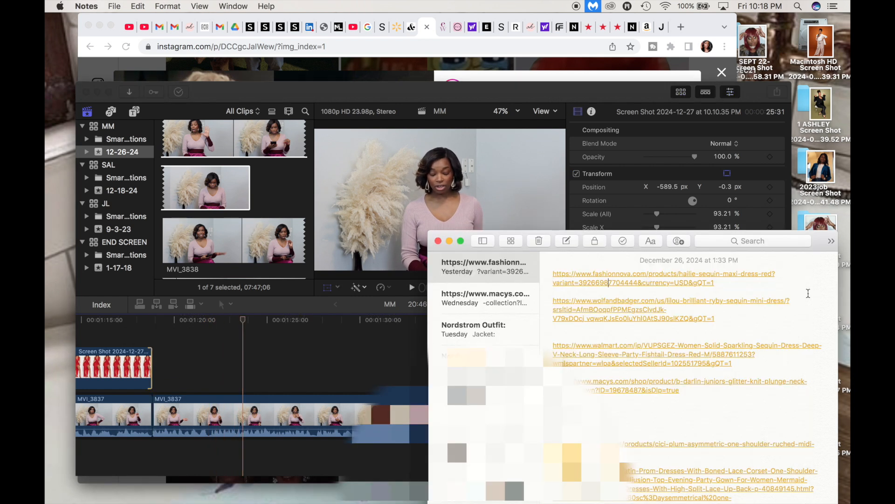
pyautogui.click(615, 318)
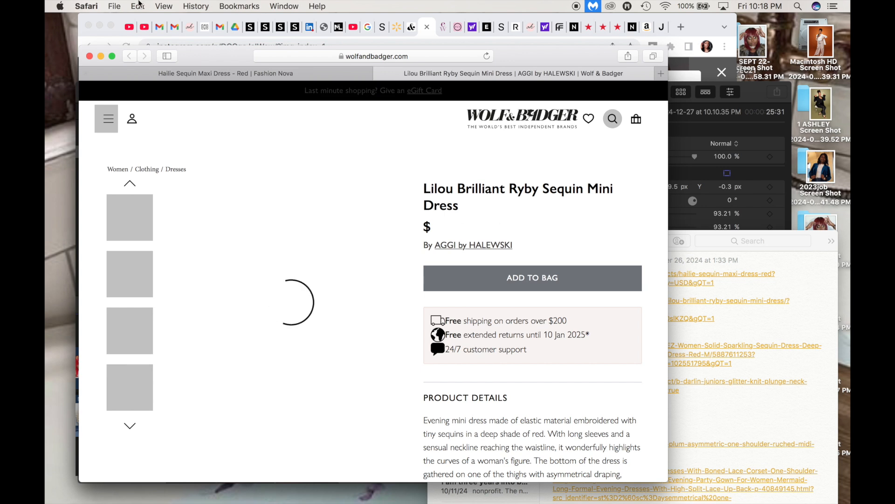
pyautogui.click(86, 73)
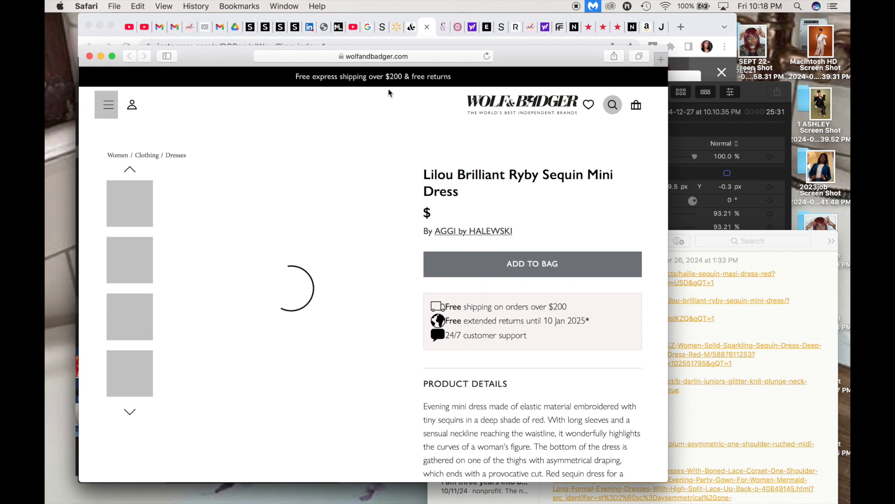
# Step: Reload the Wolf & Badger product page and look through it for the dress images
pyautogui.click(426, 56)
pyautogui.press('Return')
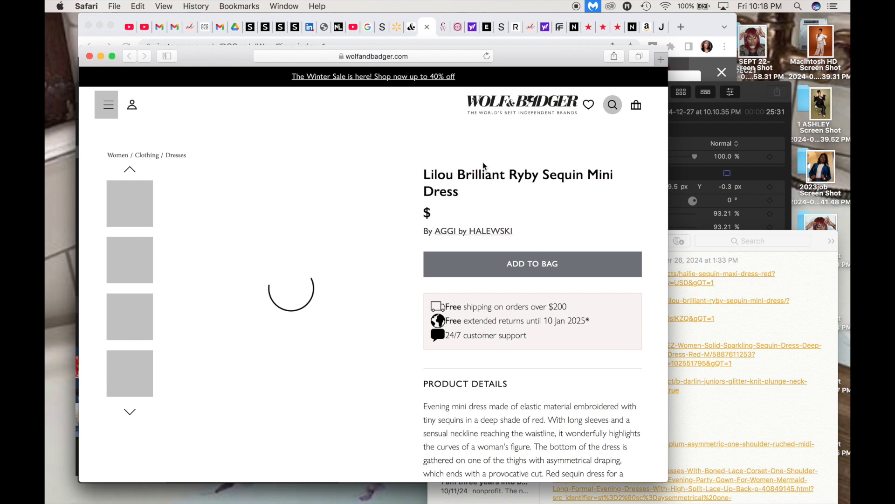
pyautogui.scroll(-5, 472, 231)
pyautogui.scroll(5, 475, 224)
# Step: Switch back to Final Cut Pro and play the footage from about 1:24 to 1:43 to review the speech
pyautogui.click(755, 95)
pyautogui.press('space')
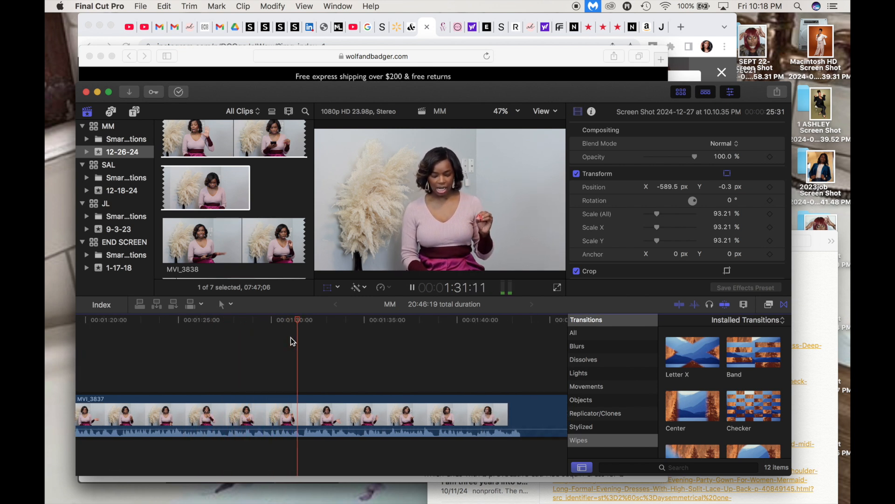
pyautogui.press('space')
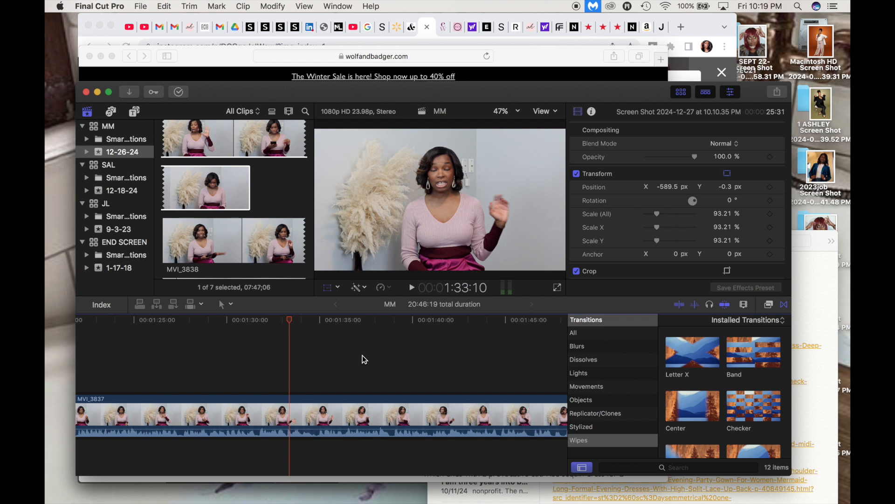
pyautogui.press('space')
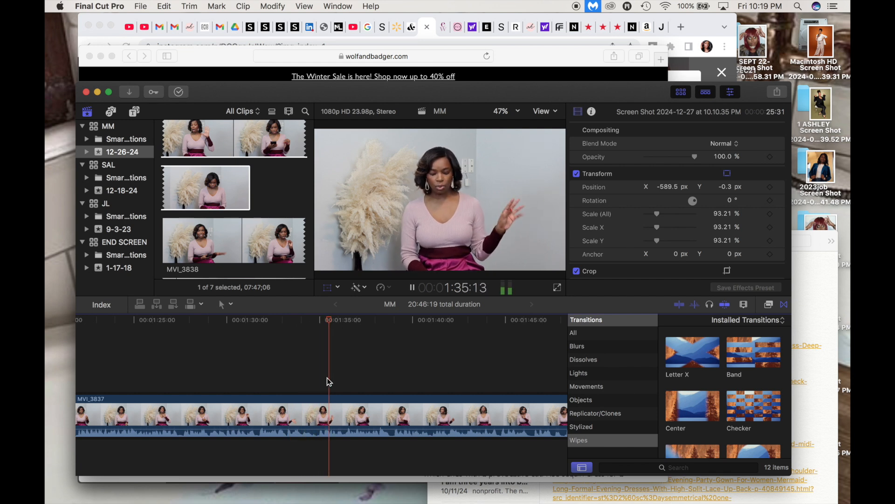
pyautogui.hscroll(4, 318, 370)
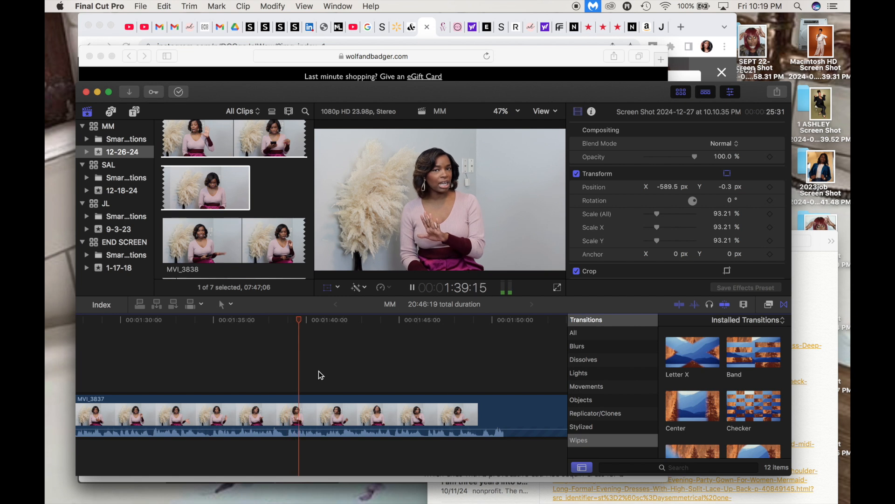
pyautogui.hscroll(2, 319, 372)
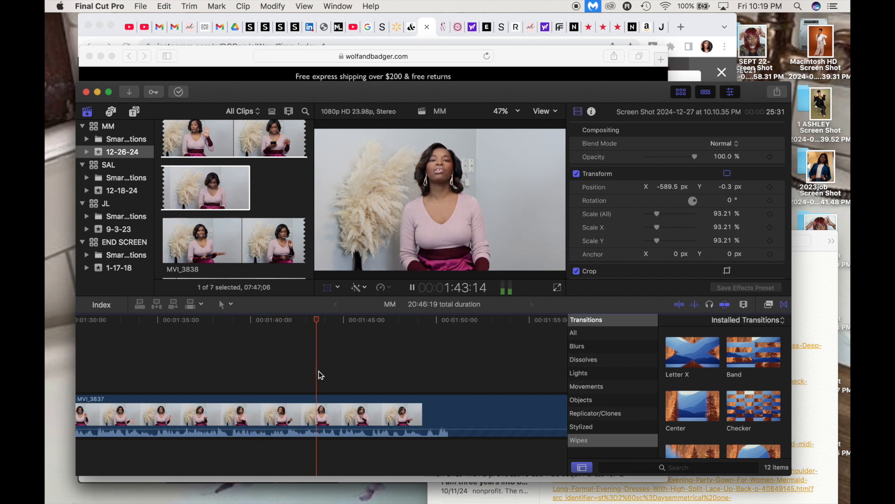
# Step: Keep playing the main clip from about 1:43 to 1:57 to find where the speech pauses
pyautogui.hscroll(2, 318, 371)
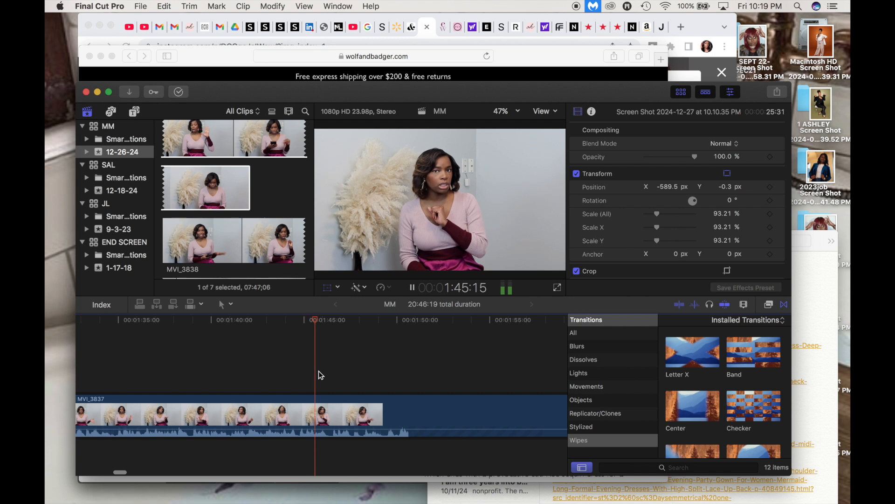
pyautogui.hscroll(3, 318, 371)
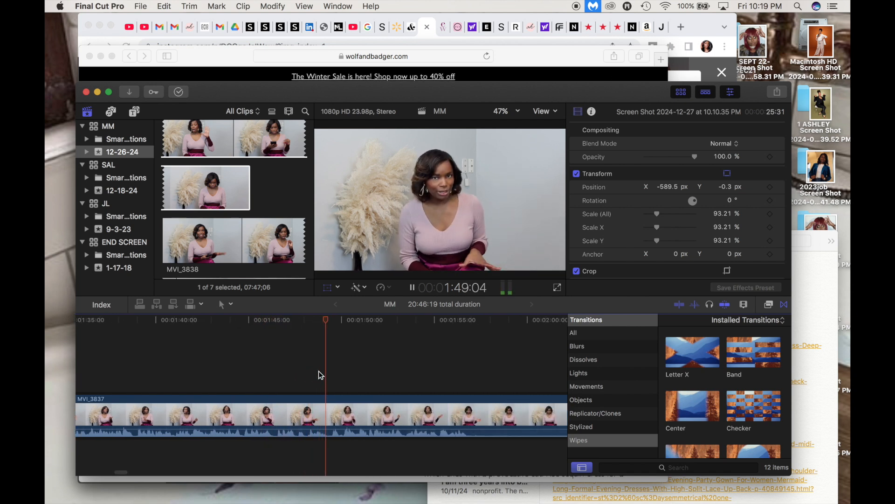
pyautogui.hscroll(1, 318, 371)
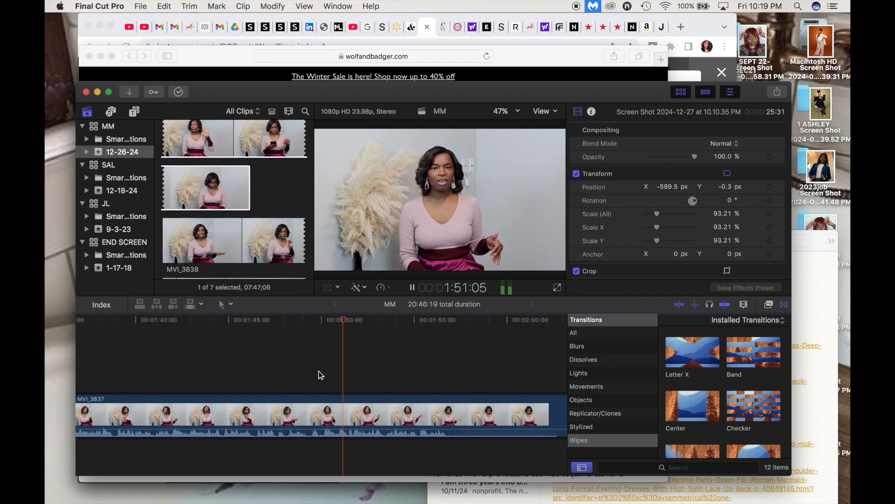
pyautogui.press('XF86AudioLowerVolume')
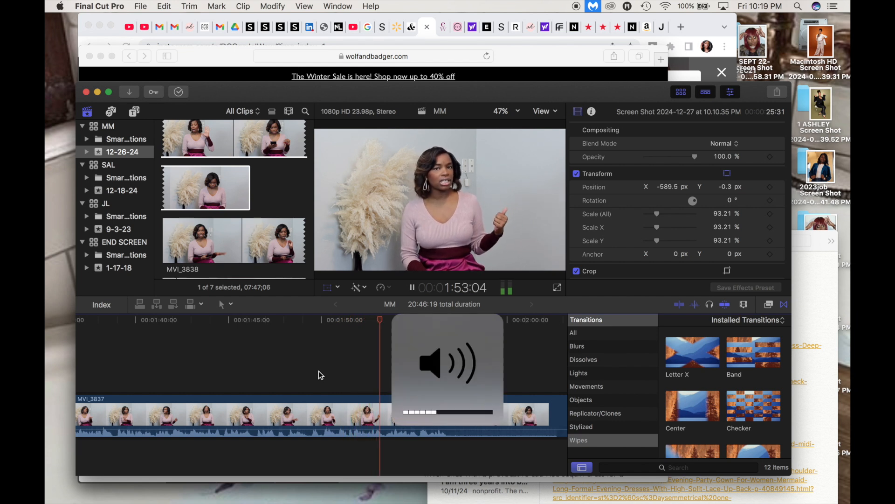
pyautogui.hscroll(5, 346, 365)
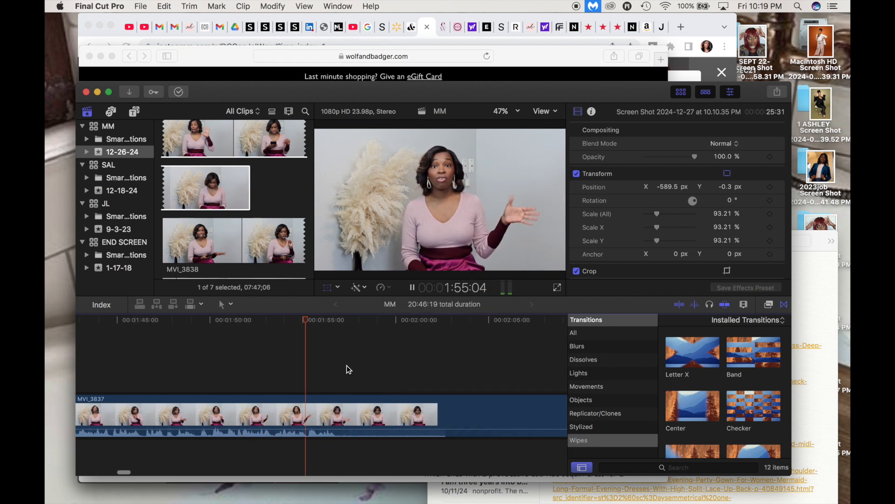
pyautogui.press('super+minus')
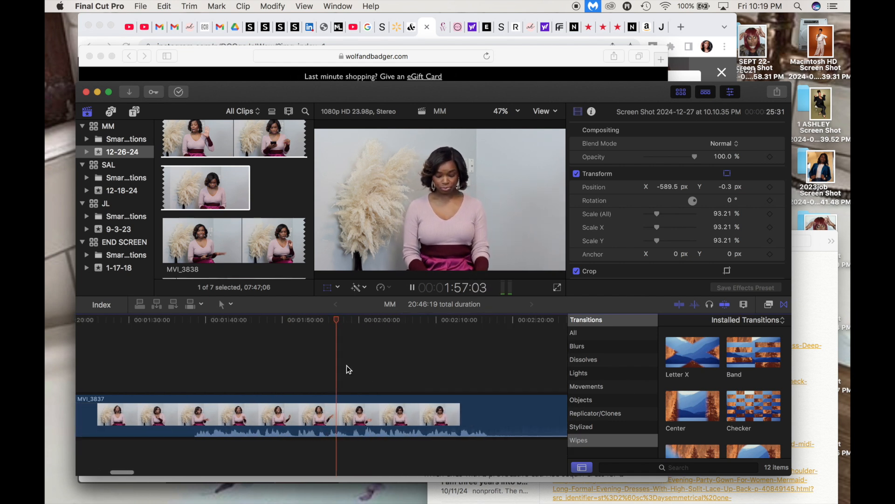
# Step: Replay the footage from about 1:54 and split the main clip at about 1:56:22, where the speaker stops talking
pyautogui.click(328, 373)
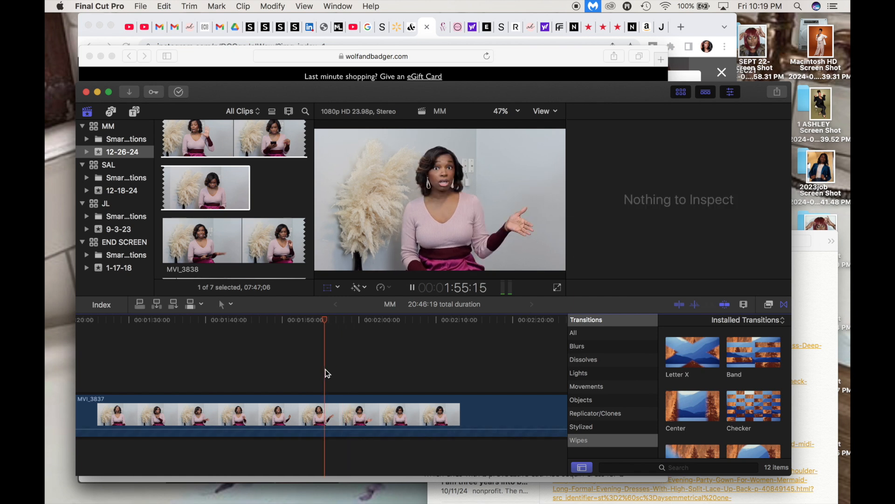
pyautogui.press('space')
pyautogui.hotkey('shift', 't')
pyautogui.click(318, 372)
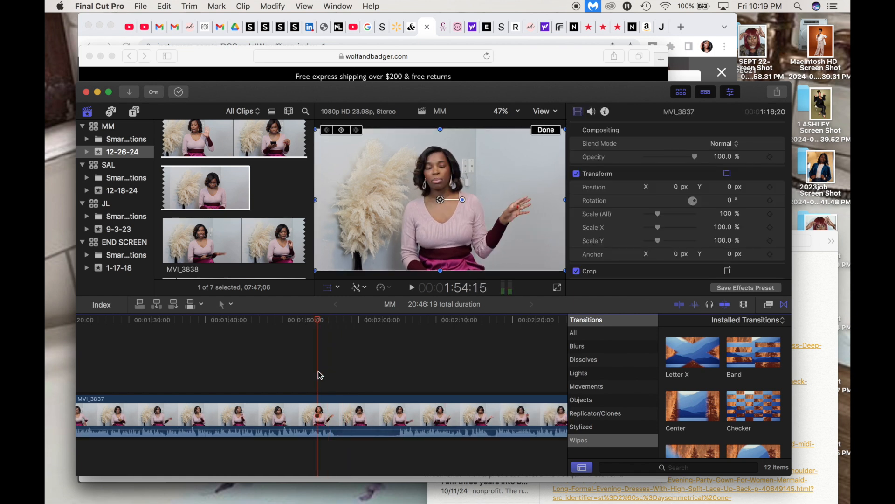
pyautogui.press('space')
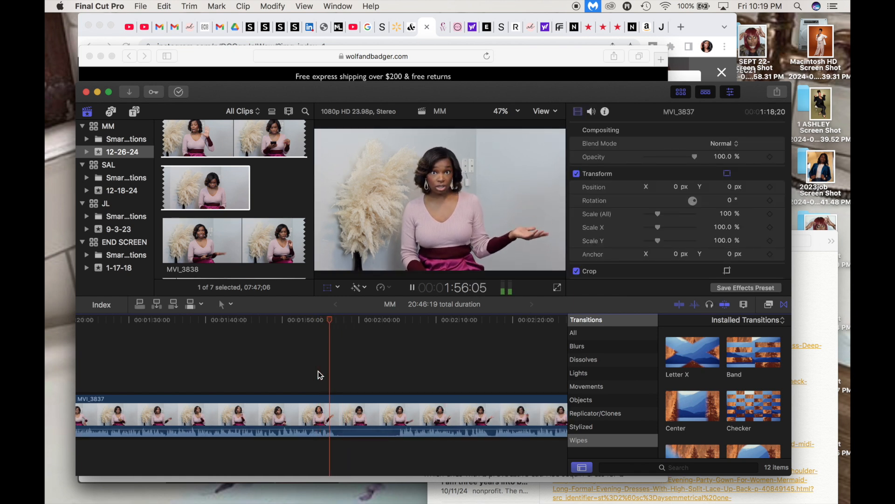
pyautogui.press('space')
pyautogui.press('super+b')
pyautogui.press('space')
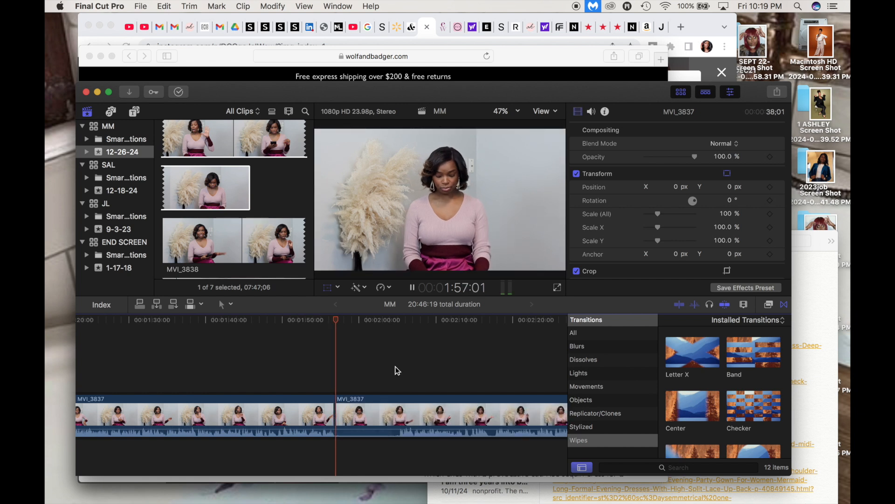
# Step: Split the main clip at about 2:05, where the speech resumes, and delete the silent segment between the two cuts
pyautogui.click(396, 374)
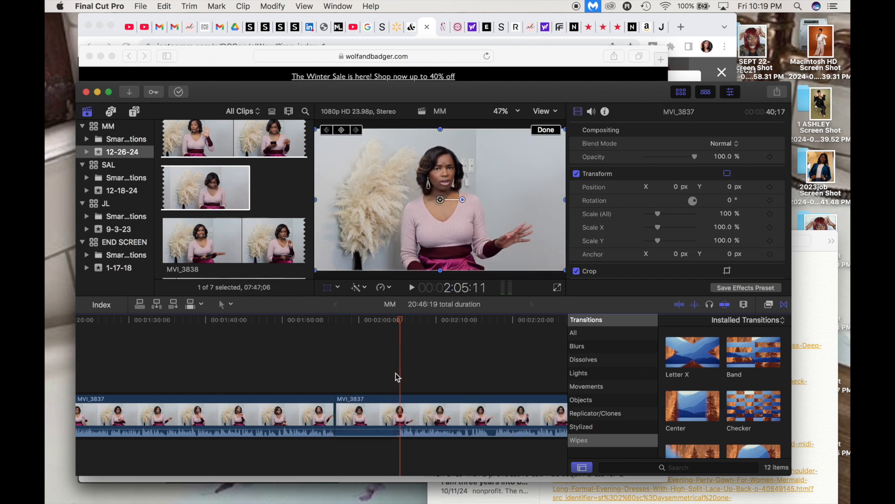
pyautogui.click(396, 375)
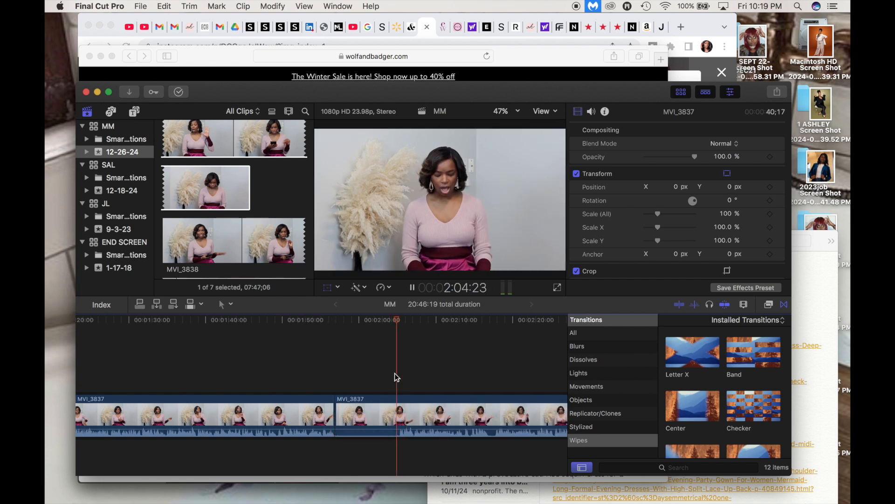
pyautogui.press('space')
pyautogui.press('super+b')
pyautogui.click(353, 428)
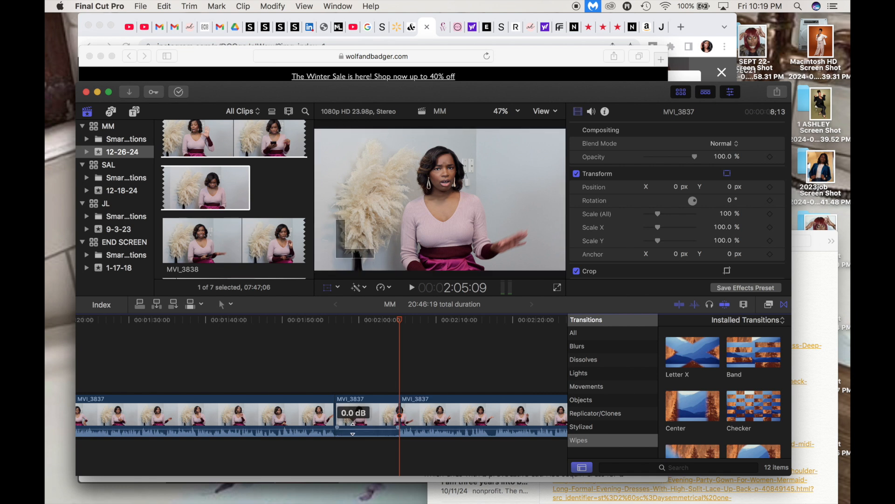
pyautogui.press('BackSpace')
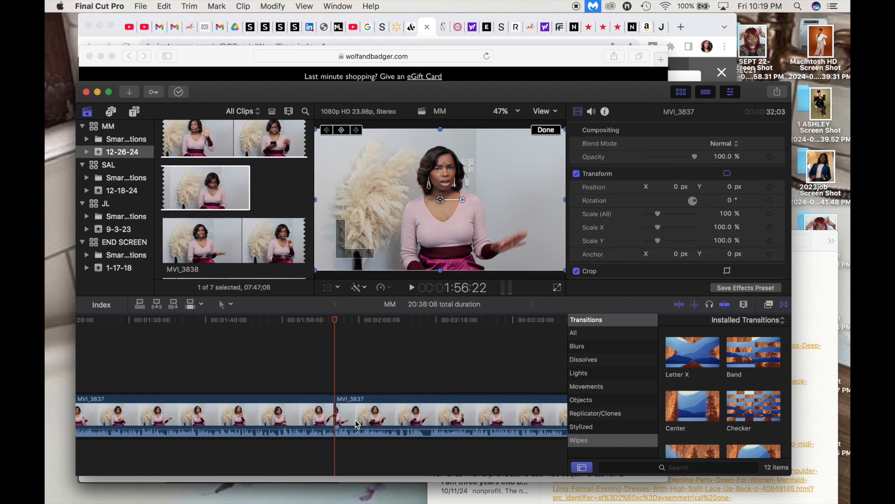
# Step: Play the footage from the new cut at about 1:57 through to about 2:35 to review the speech
pyautogui.press('space')
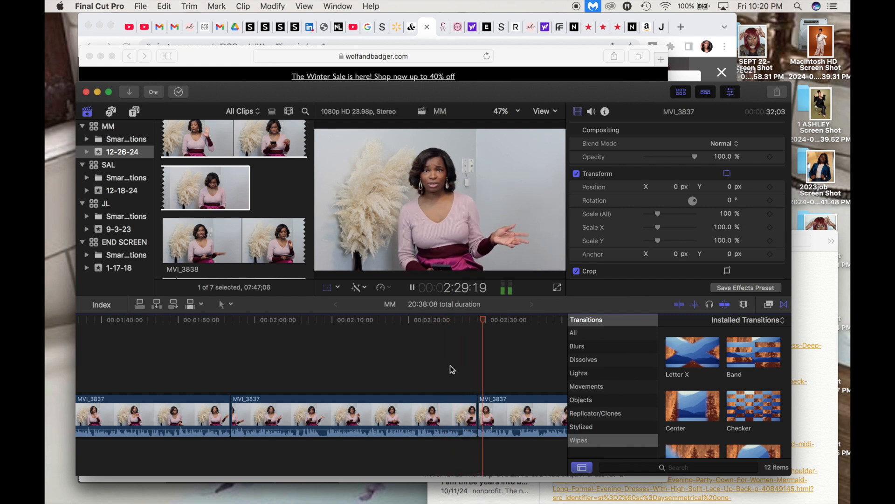
pyautogui.hscroll(3, 450, 365)
pyautogui.press('super+minus')
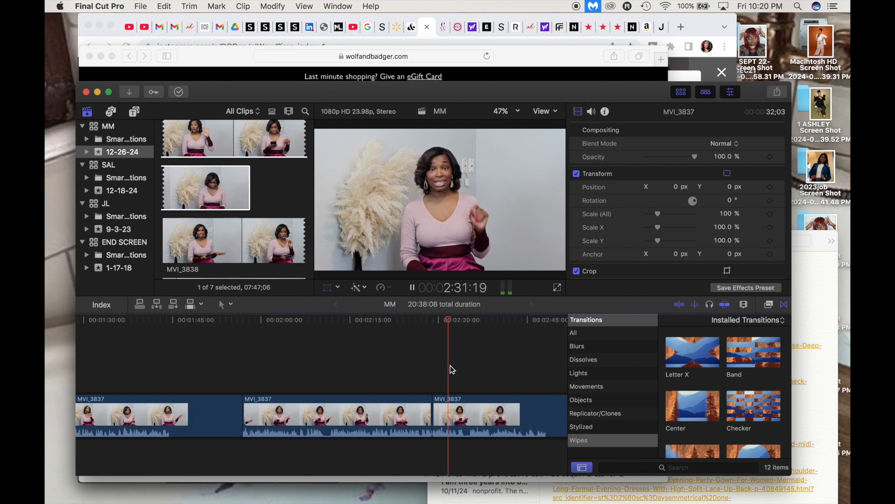
pyautogui.press('super+minus')
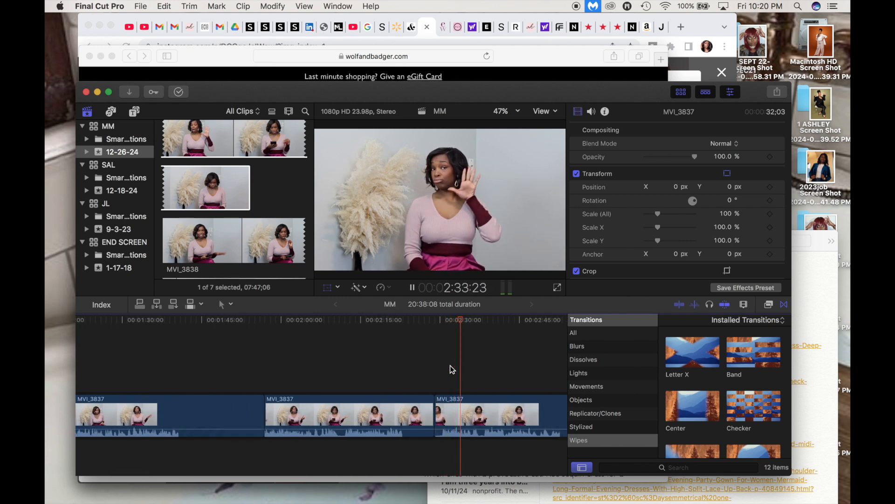
pyautogui.press('space')
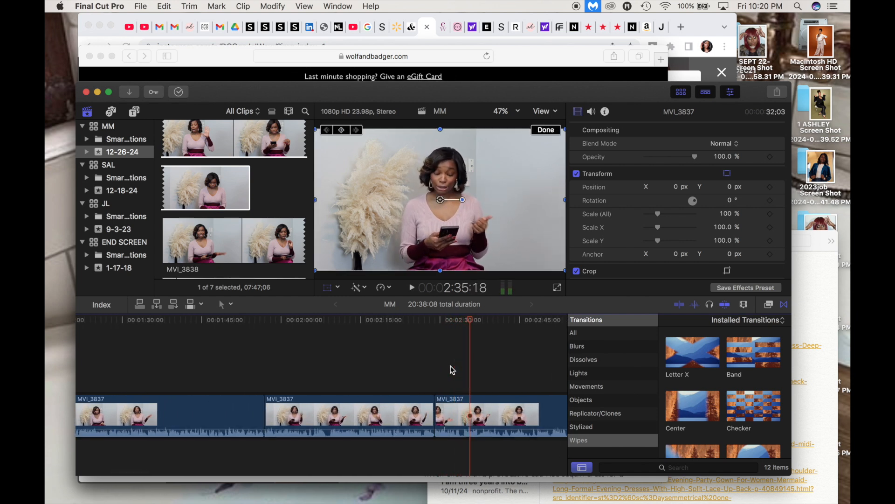
# Step: Minimize Chrome, reload the Wolf & Badger sequin mini dress page in Safari, and complete its human verification
pyautogui.click(694, 31)
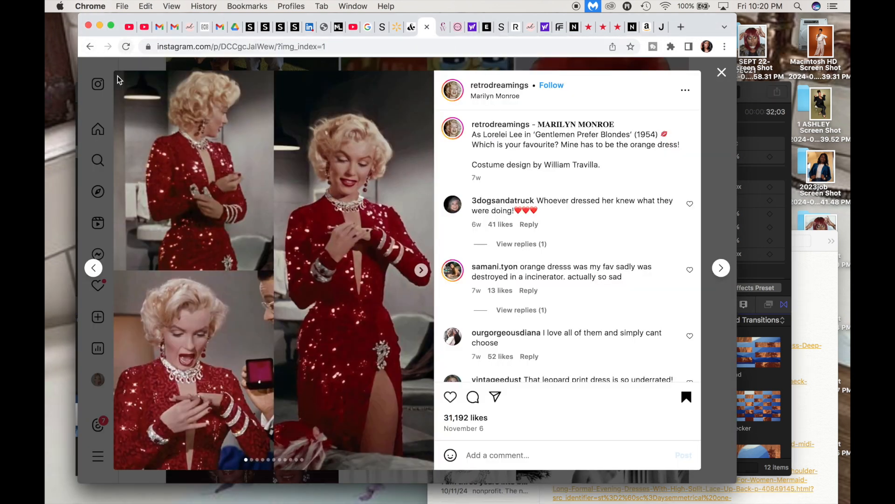
pyautogui.click(101, 27)
pyautogui.click(224, 62)
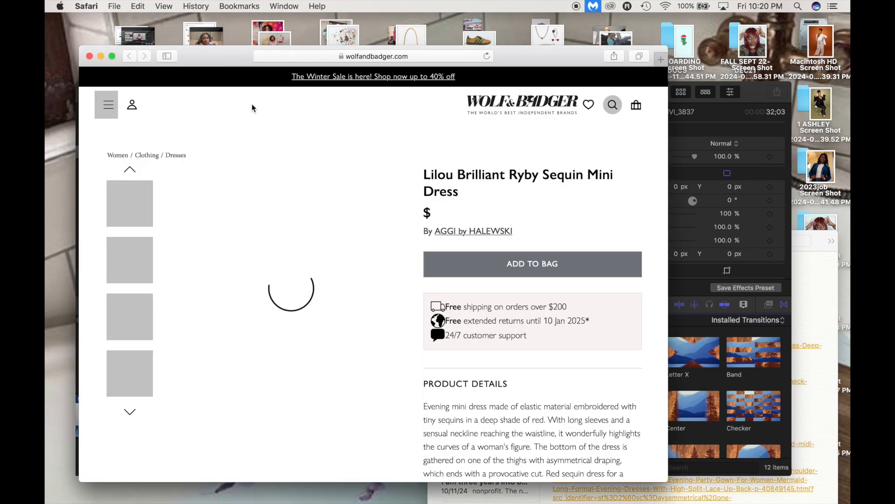
pyautogui.click(321, 57)
pyautogui.press('Return')
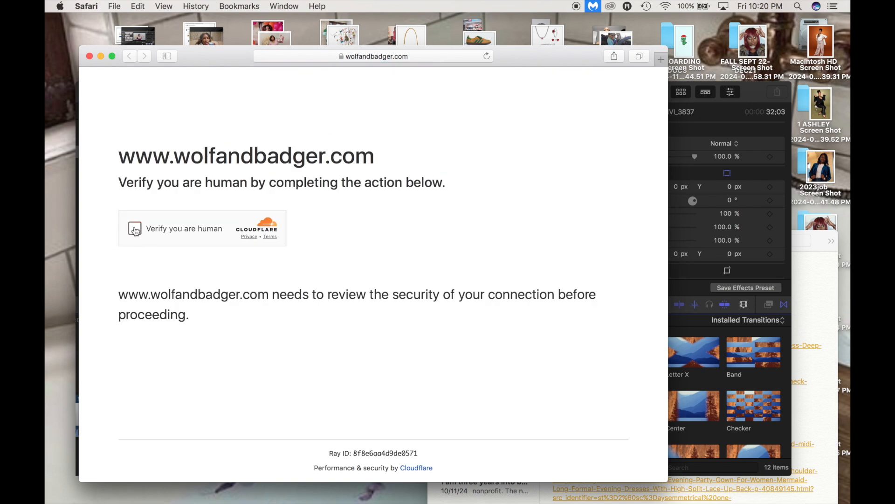
pyautogui.click(135, 229)
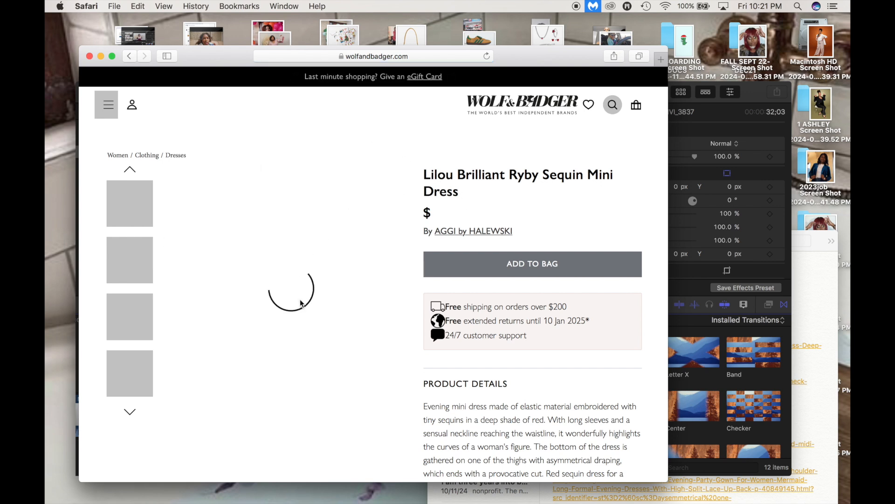
# Step: Try to load the Walmart sequin dress link from Notes, check the Wi-Fi connection, and close the Safari window
pyautogui.click(810, 265)
pyautogui.click(608, 352)
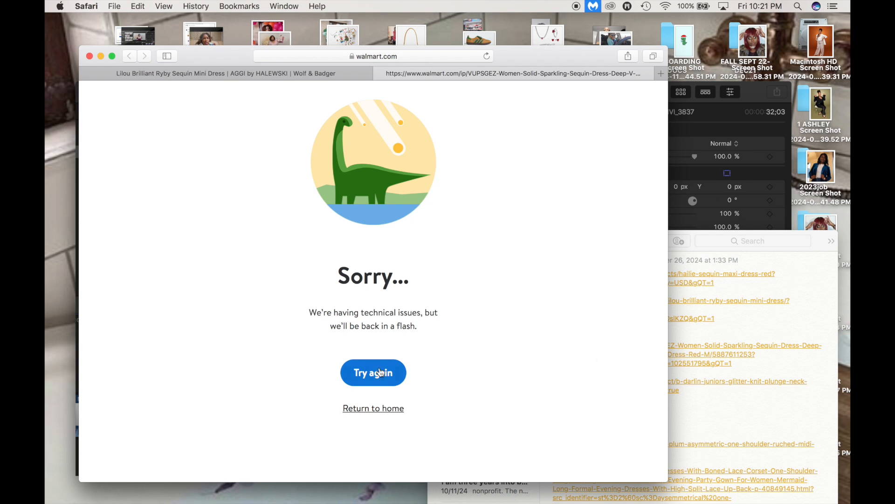
pyautogui.click(375, 369)
pyautogui.click(376, 376)
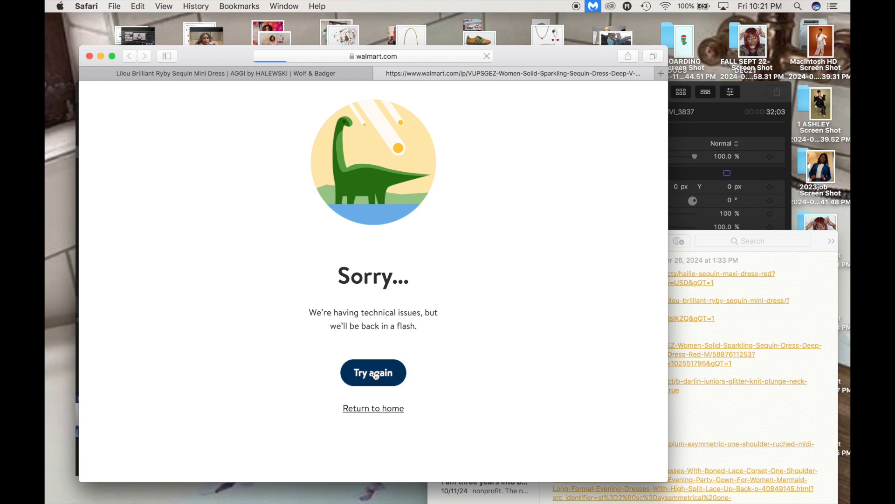
pyautogui.click(665, 6)
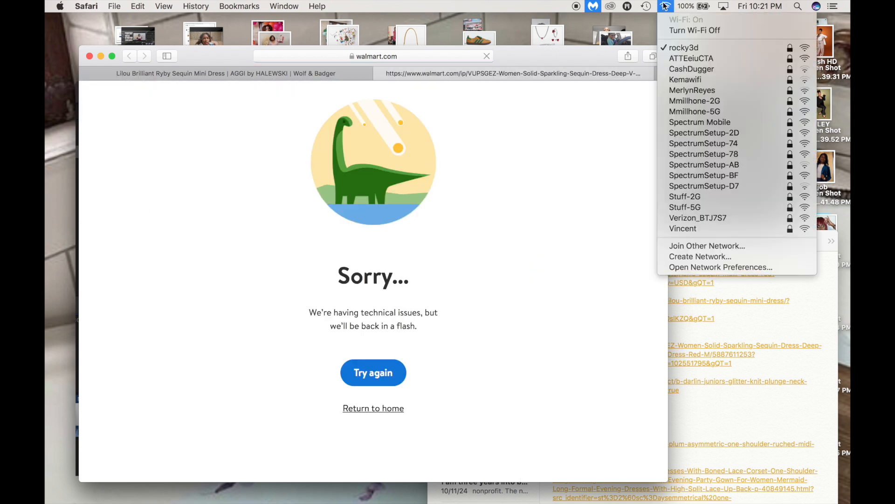
pyautogui.click(665, 7)
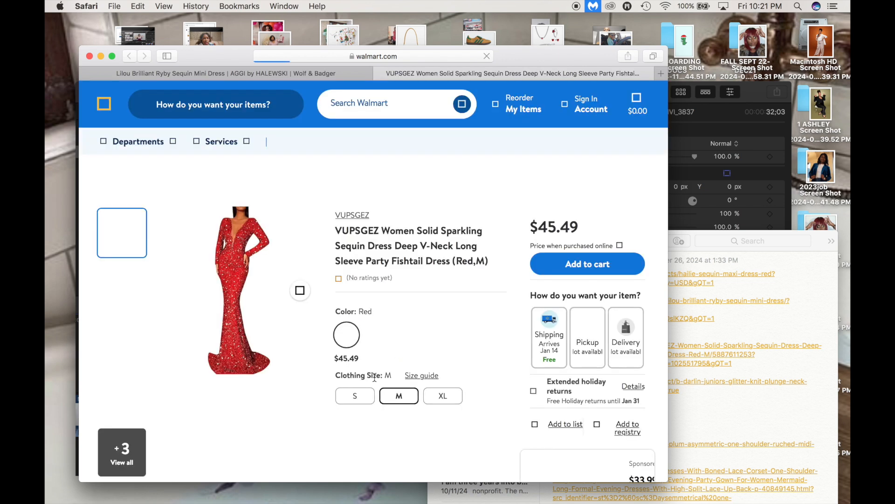
pyautogui.click(363, 387)
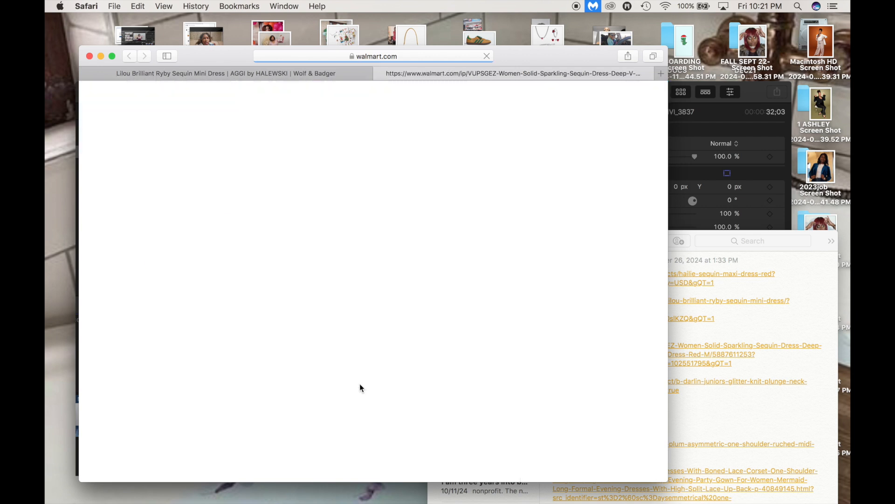
pyautogui.click(324, 75)
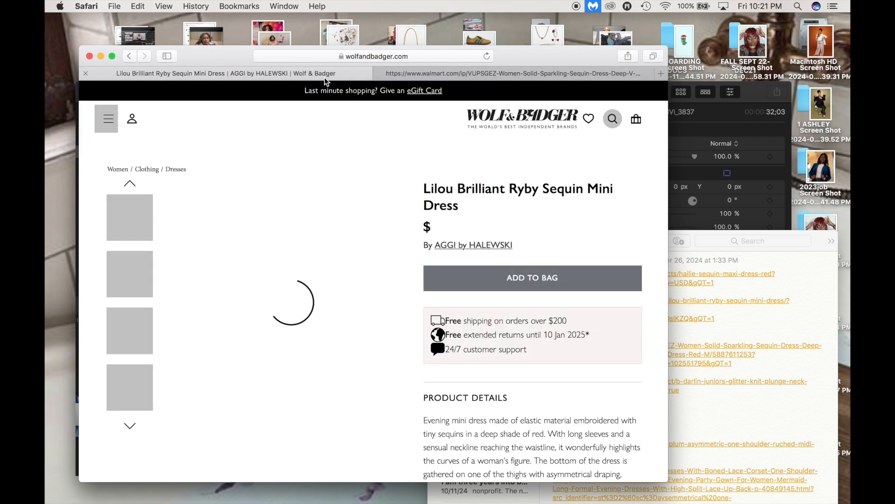
pyautogui.click(89, 56)
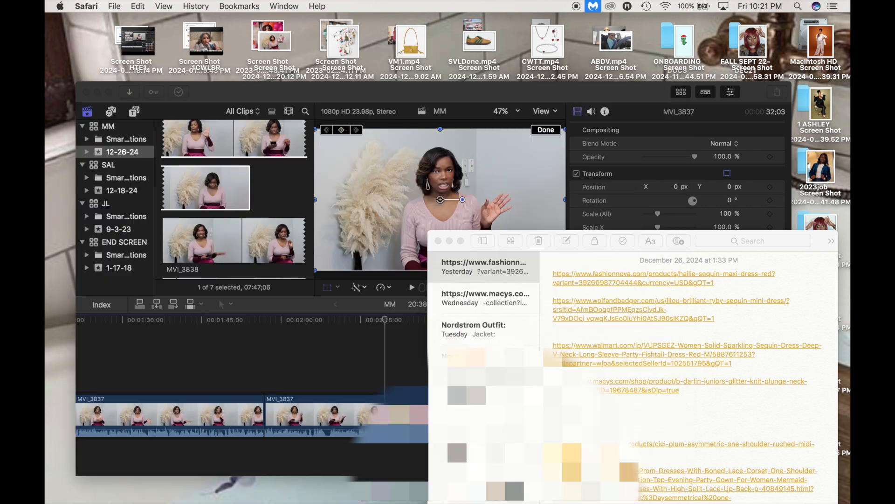
# Step: Open the Macy's B Darlin plunge-neck gown link from Notes and capture a screenshot of the full-length red dress image
pyautogui.click(595, 384)
pyautogui.click(596, 385)
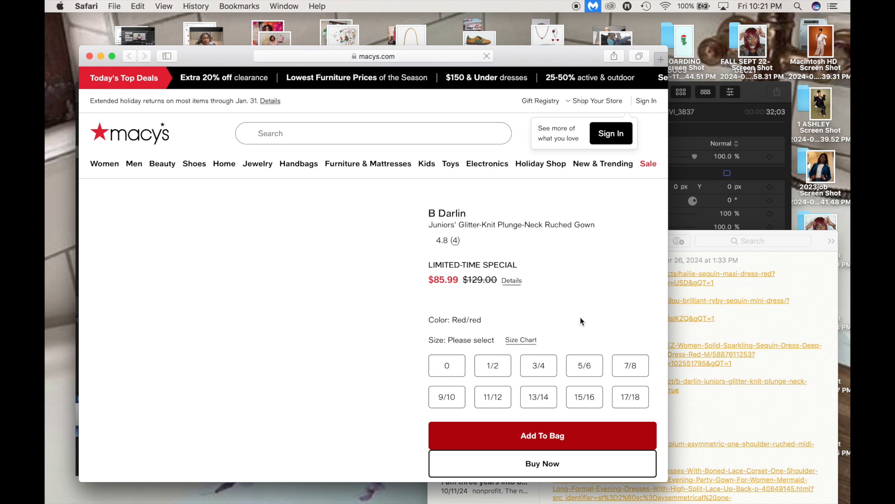
pyautogui.scroll(-2, 578, 294)
pyautogui.scroll(-1, 578, 298)
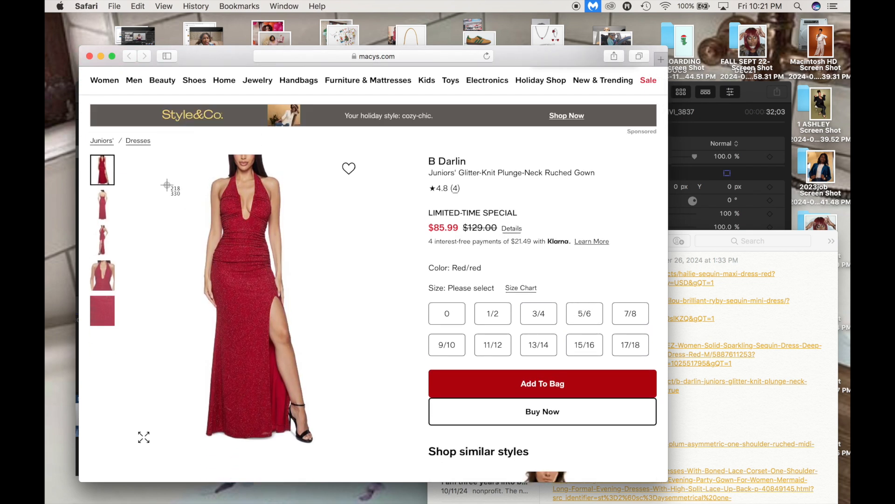
pyautogui.moveTo(177, 153); pyautogui.dragTo(334, 459)
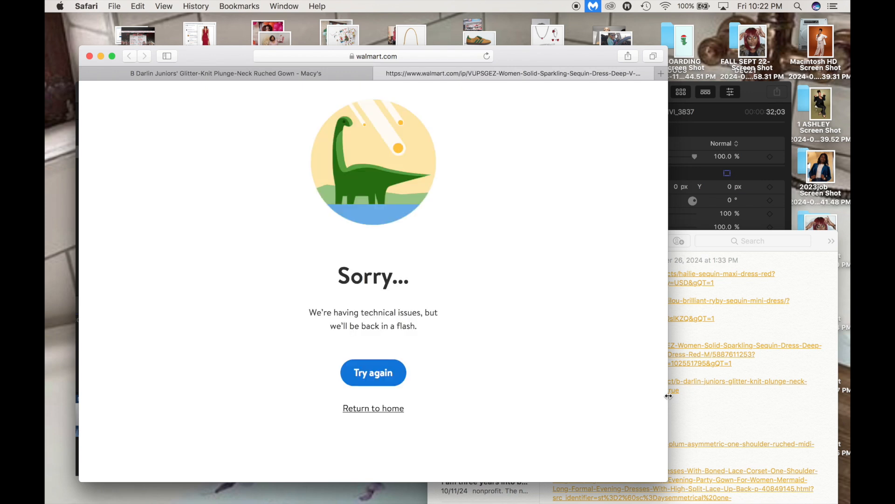
# Step: Try the Wolf & Badger sequin mini dress link from Notes again, and close the Safari window
pyautogui.click(699, 305)
pyautogui.click(638, 315)
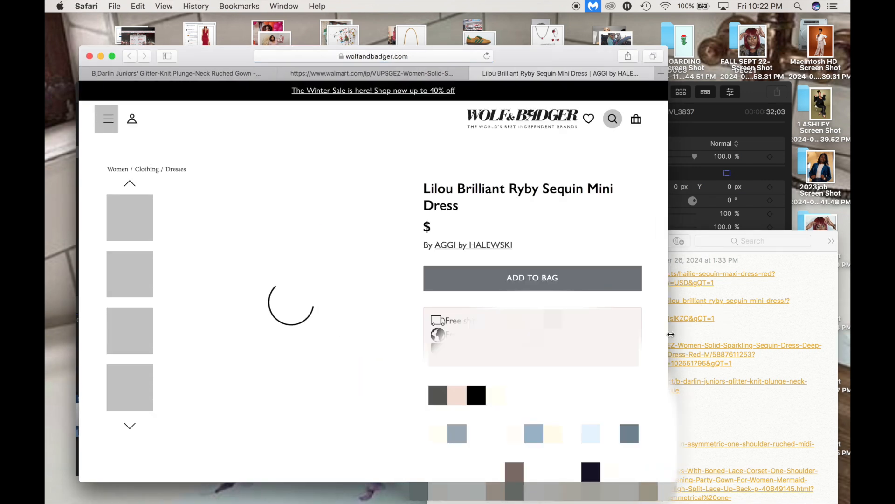
pyautogui.click(89, 56)
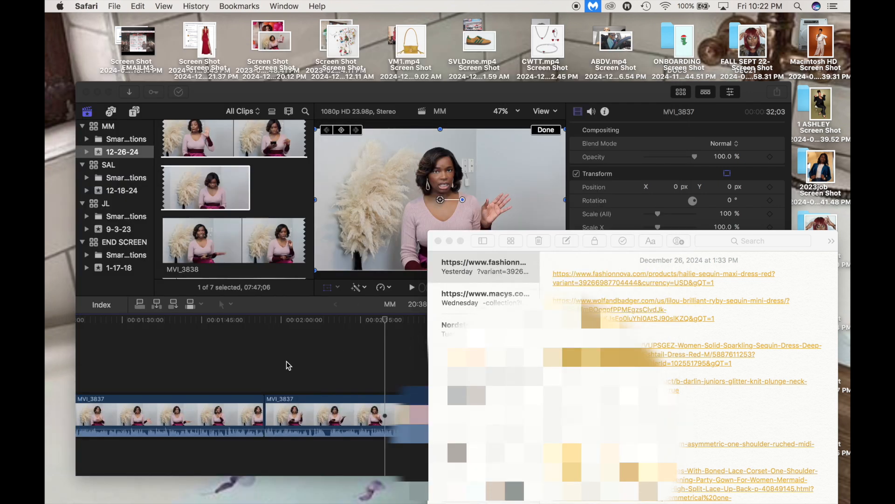
# Step: Play back the MVI_3837 footage from about 1:50, skipping ahead to around 2:30, to check the edit
pyautogui.click(226, 367)
pyautogui.click(226, 367)
pyautogui.press('space')
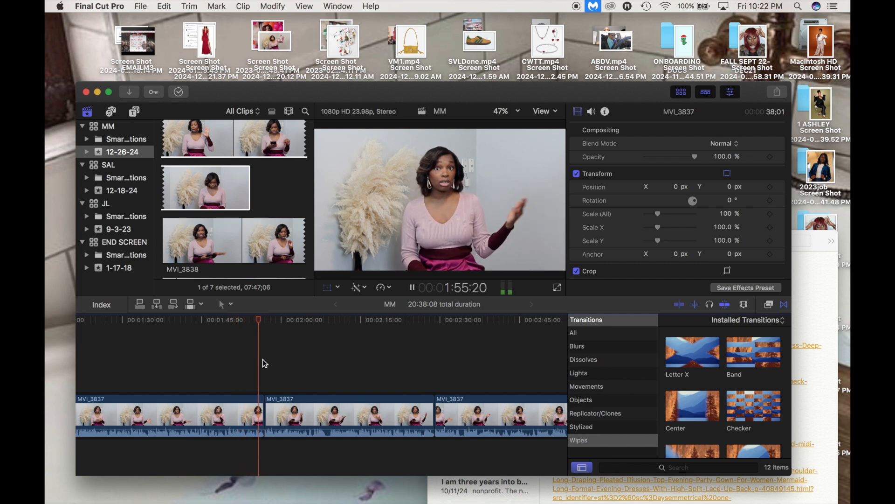
pyautogui.hscroll(3, 308, 329)
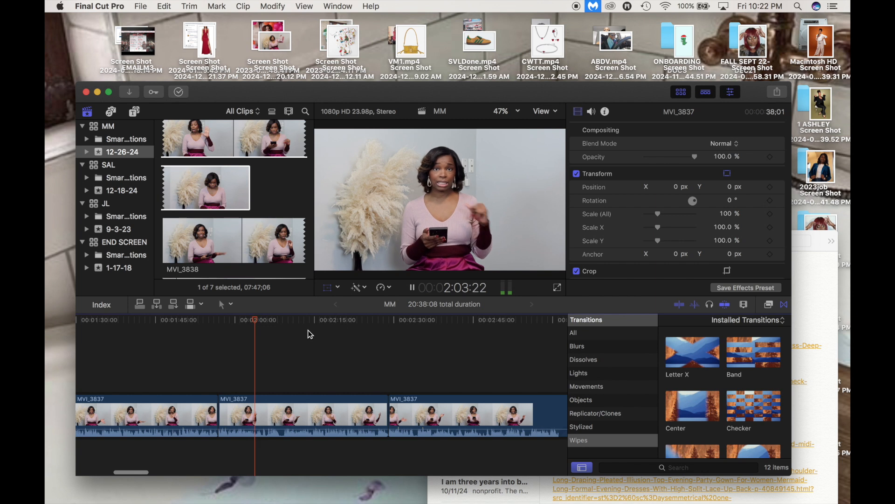
pyautogui.hscroll(2, 308, 330)
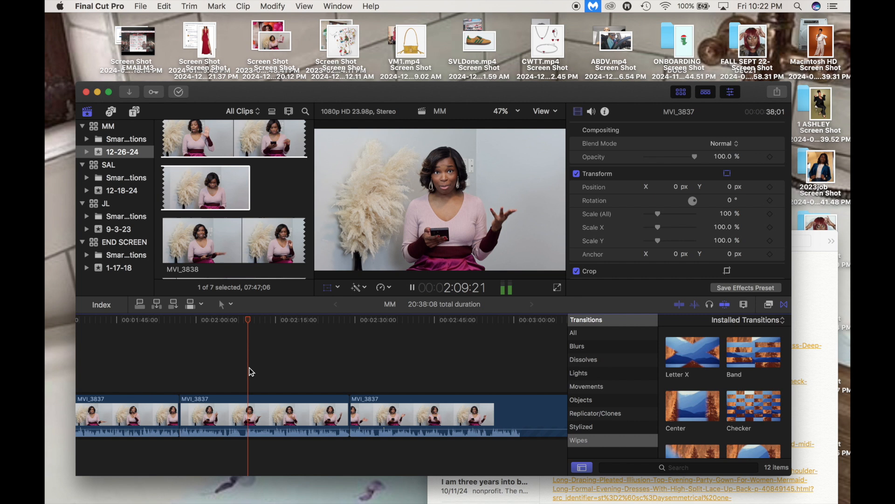
pyautogui.click(339, 318)
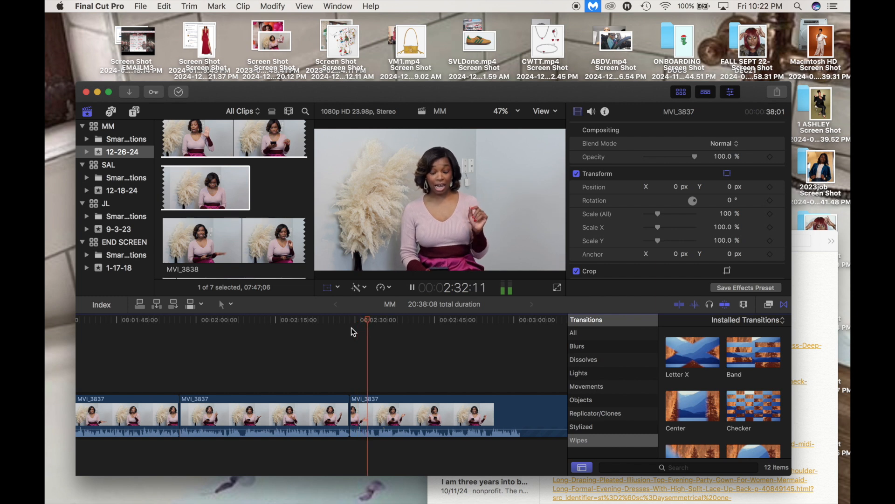
pyautogui.hscroll(3, 436, 357)
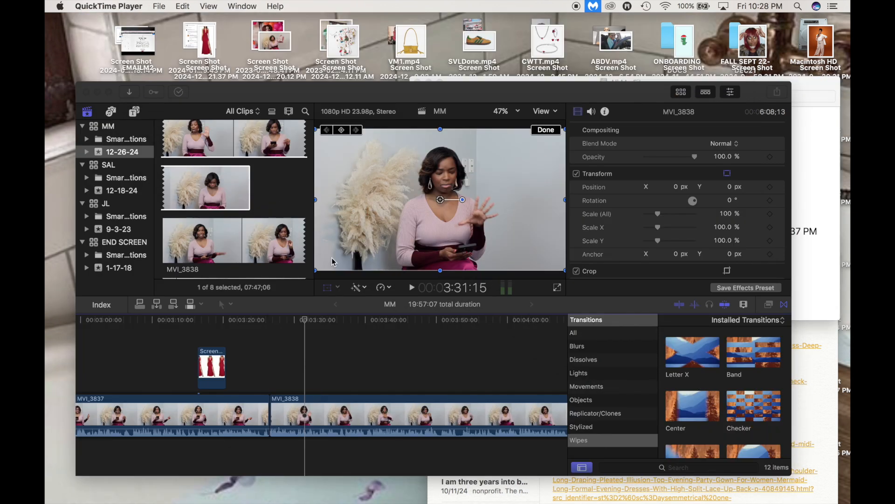
# Step: Enlarge the editor to full screen, raise the volume, review the footage around 3:31, and place the playhead at 3:29:04
pyautogui.click(110, 96)
pyautogui.press('XF86AudioRaiseVolume')
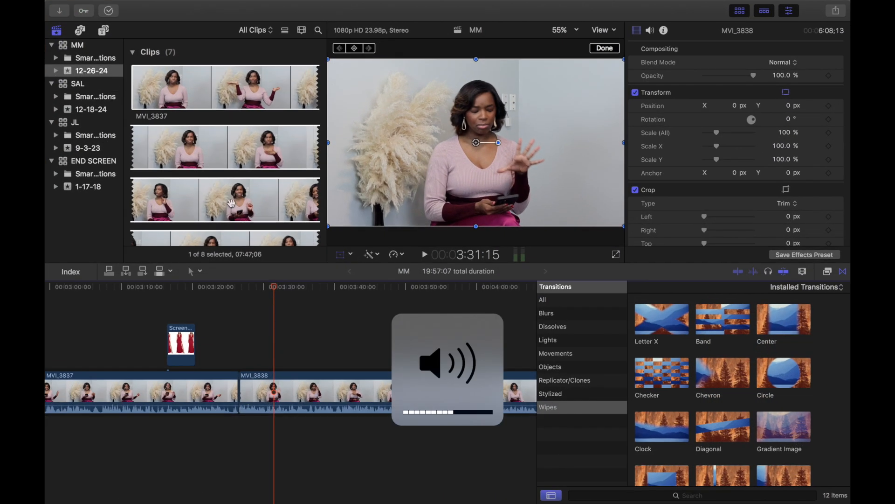
pyautogui.click(268, 328)
pyautogui.press('space')
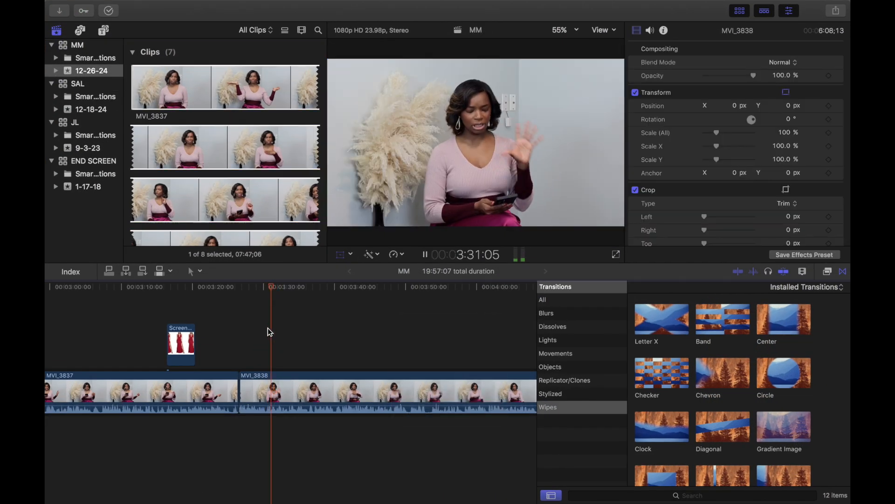
pyautogui.press('XF86AudioRaiseVolume')
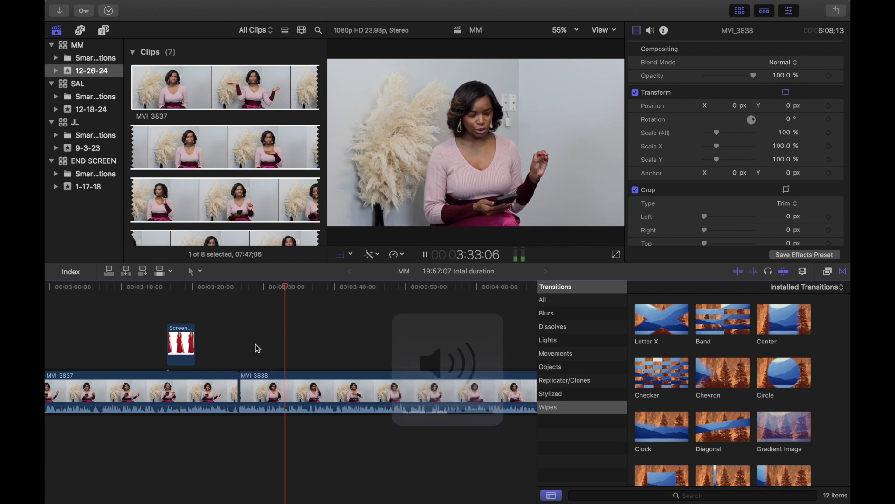
pyautogui.press('space')
pyautogui.click(256, 346)
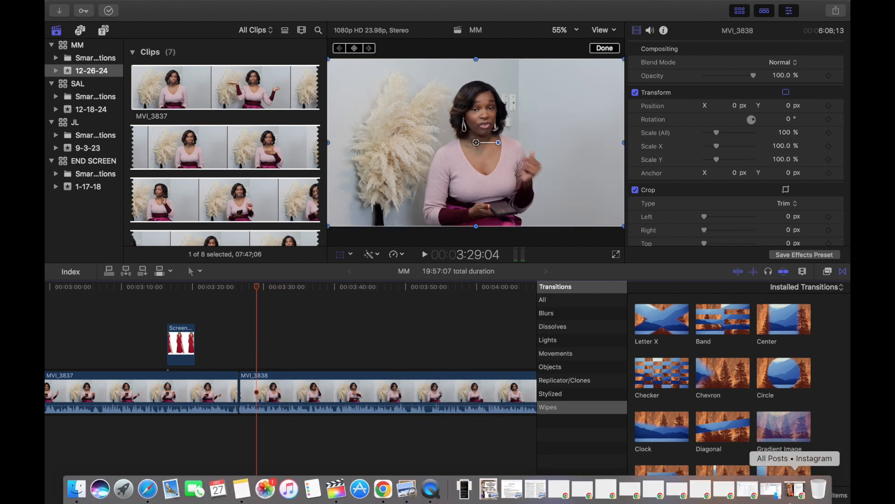
# Step: Return the editor to windowed view and add the 123 video from All My Files above MVI_3838 at 3:29:04
pyautogui.click(771, 492)
pyautogui.click(634, 334)
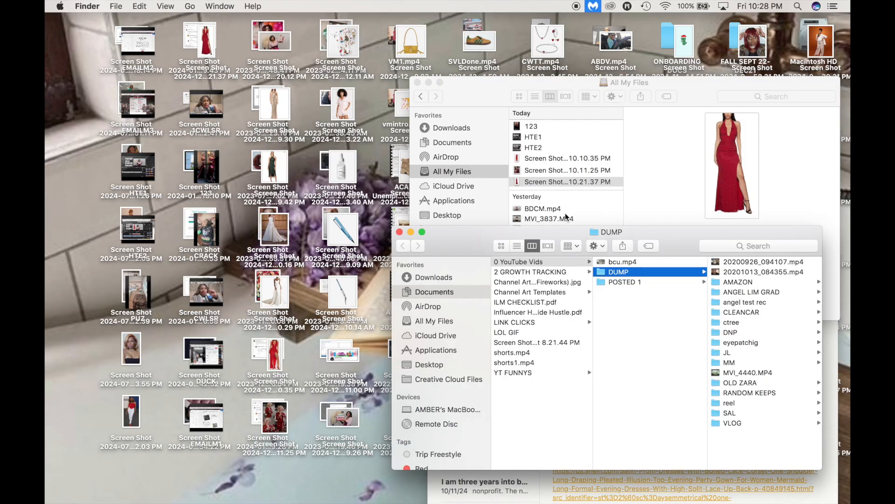
pyautogui.press('super+Tab')
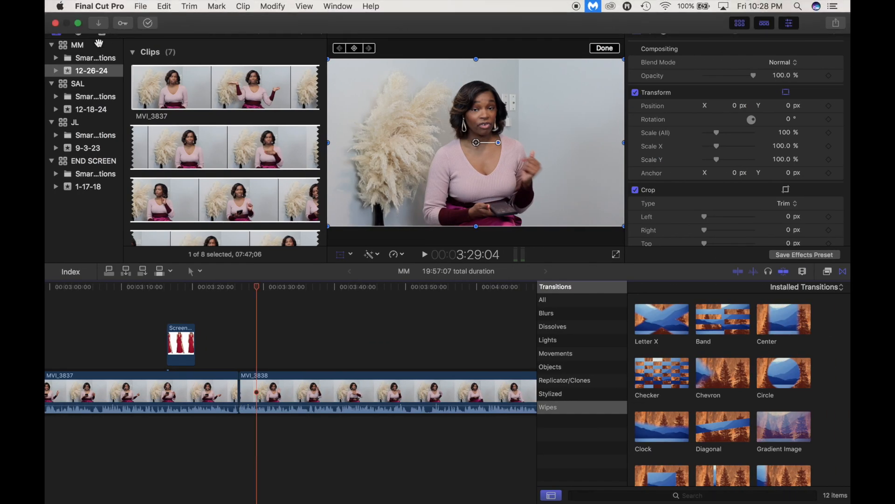
pyautogui.click(80, 23)
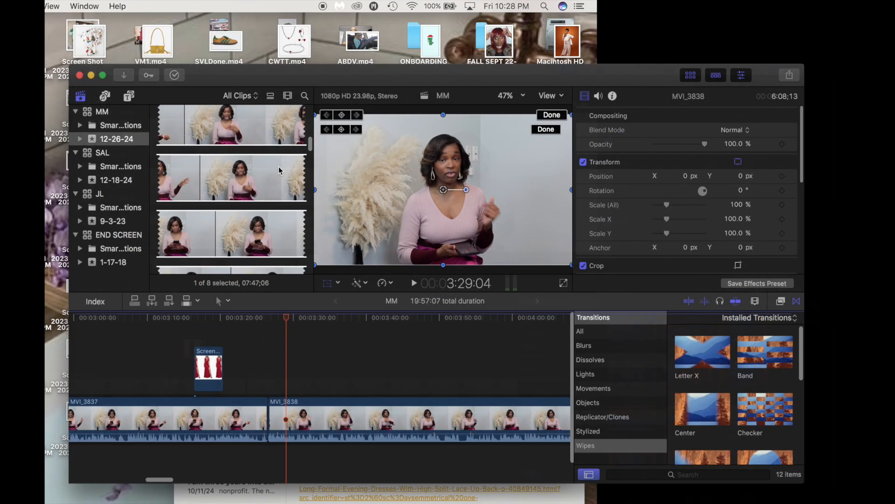
pyautogui.click(822, 230)
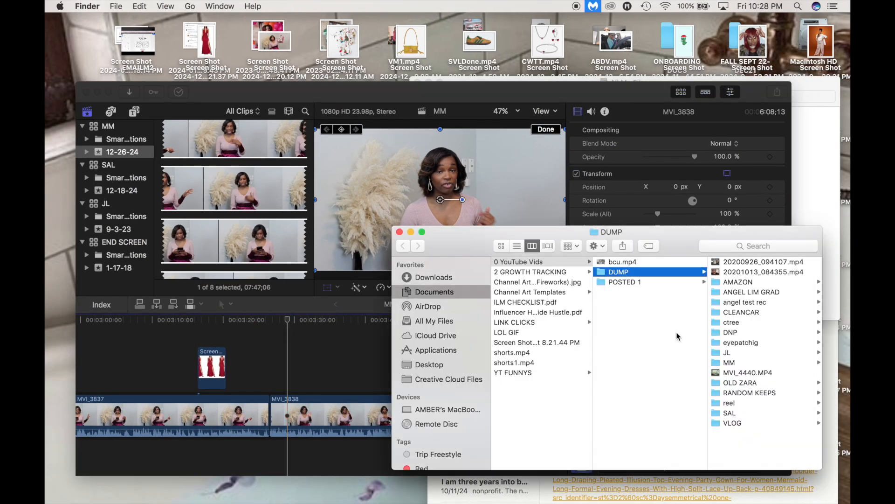
pyautogui.click(410, 232)
pyautogui.click(802, 152)
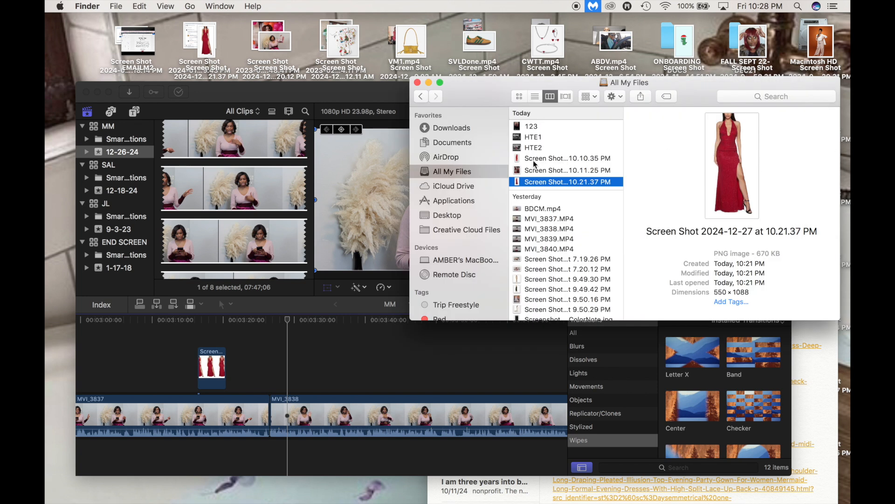
pyautogui.moveTo(529, 134); pyautogui.dragTo(288, 359)
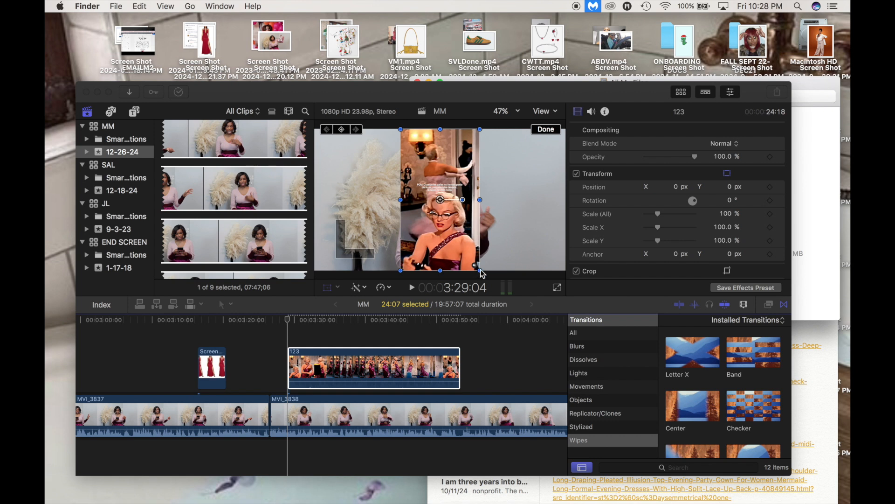
# Step: Scale the 123 overlay to about 87% and move it beside the speaker, at X about 681 px and Y 0
pyautogui.click(415, 322)
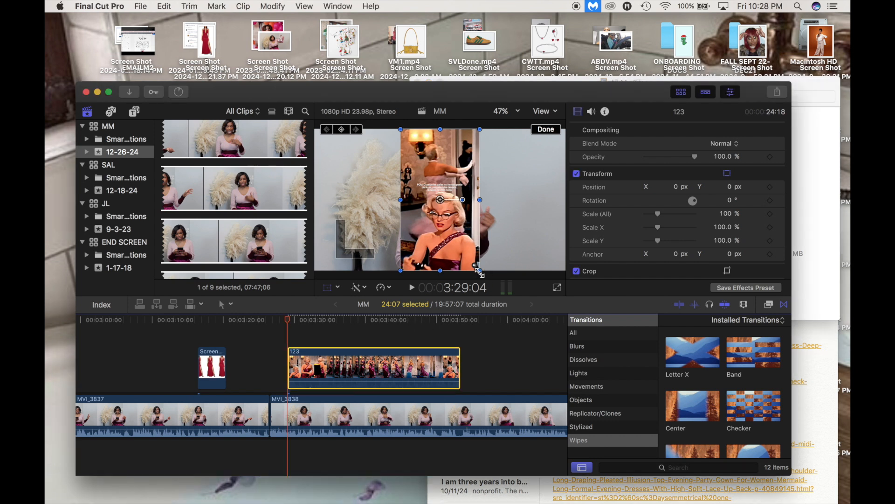
pyautogui.moveTo(478, 268)
pyautogui.mouseDown()
pyautogui.moveTo(469, 256)
pyautogui.moveTo(475, 262)
pyautogui.mouseUp()
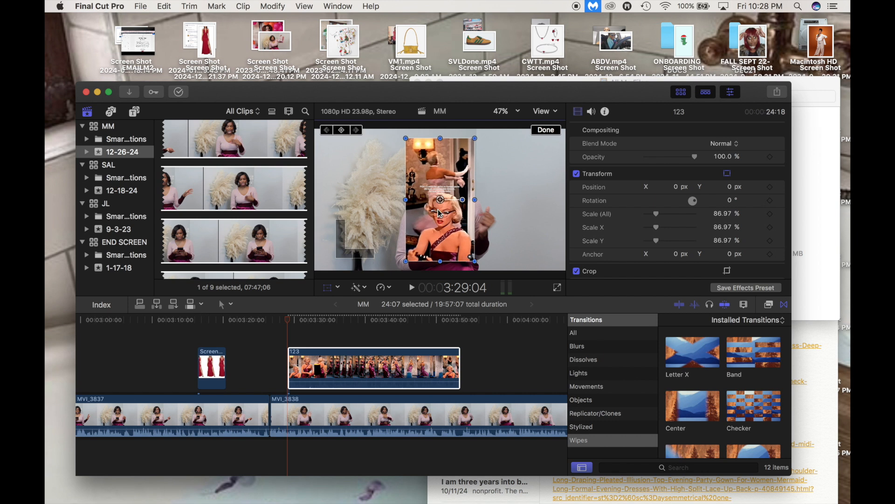
pyautogui.moveTo(441, 200); pyautogui.dragTo(530, 200)
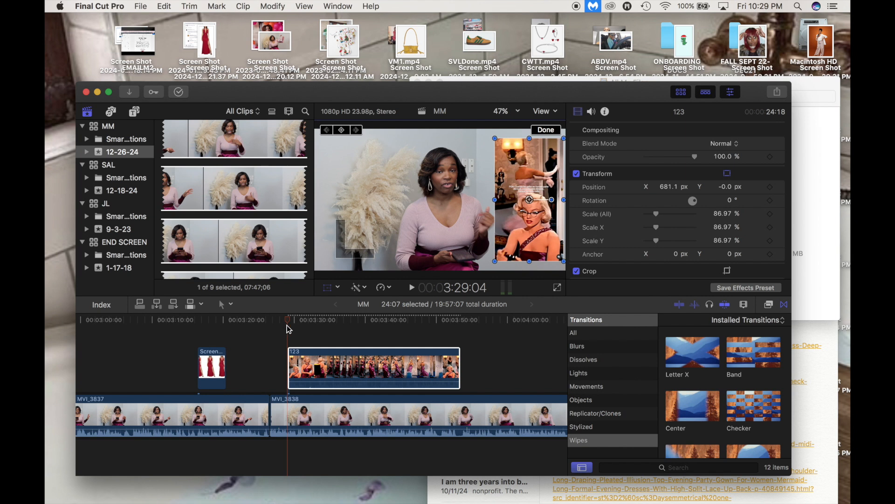
# Step: Review the 123 overlay and paste a second copy of it directly after the first, at 3:53:11
pyautogui.press('space')
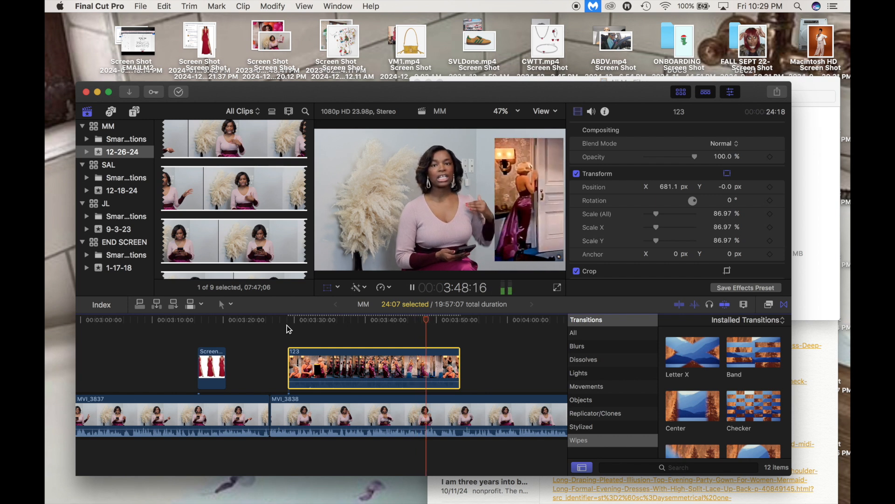
pyautogui.hscroll(2, 287, 326)
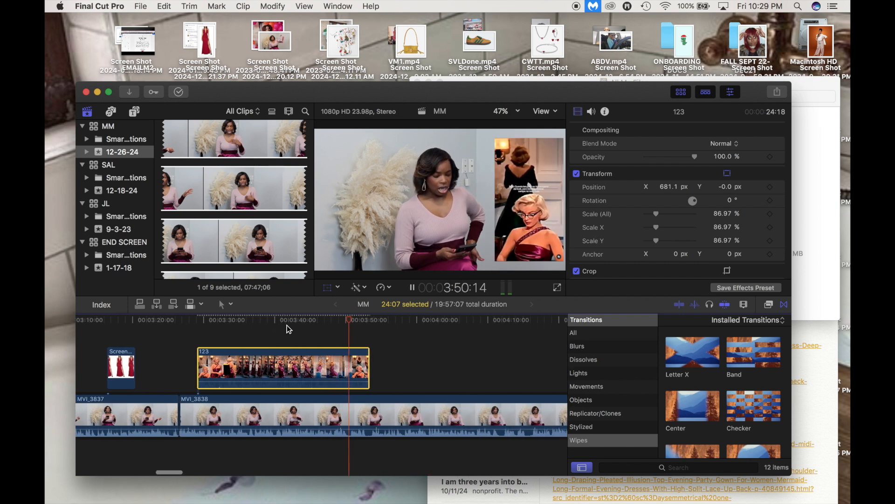
pyautogui.press('super+minus')
pyautogui.press('super+minus')
pyautogui.press('super+minus')
pyautogui.hscroll(1, 287, 325)
pyautogui.hscroll(1, 289, 329)
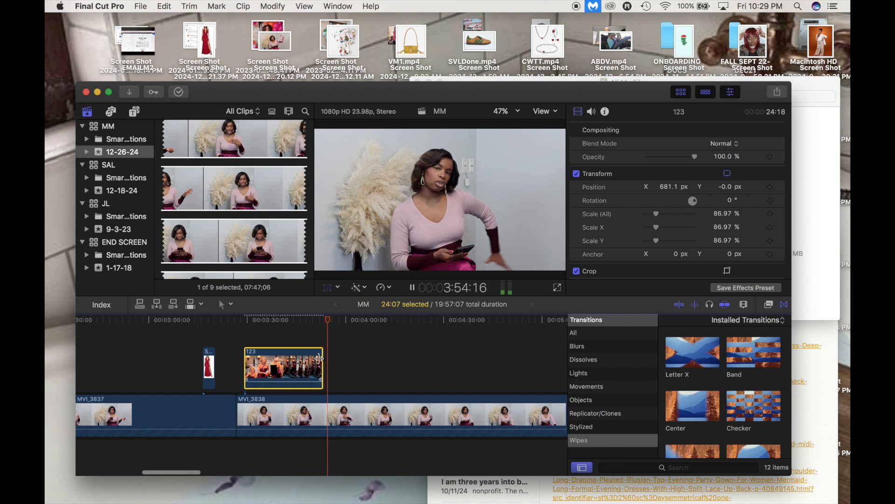
pyautogui.press('space')
pyautogui.click(321, 339)
pyautogui.click(314, 367)
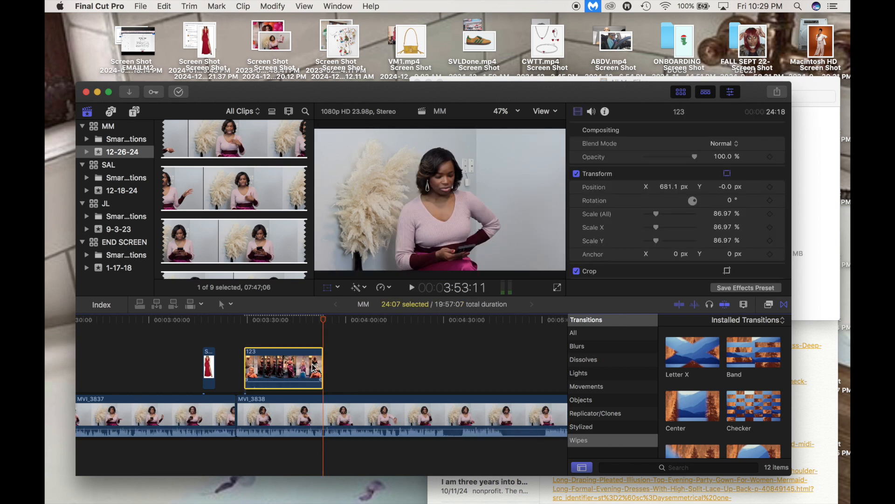
pyautogui.press('super+v')
pyautogui.click(328, 334)
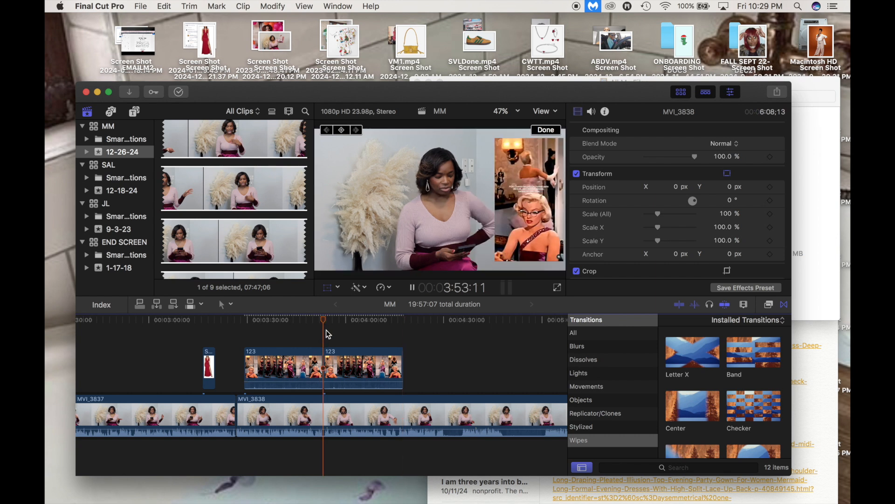
pyautogui.press('space')
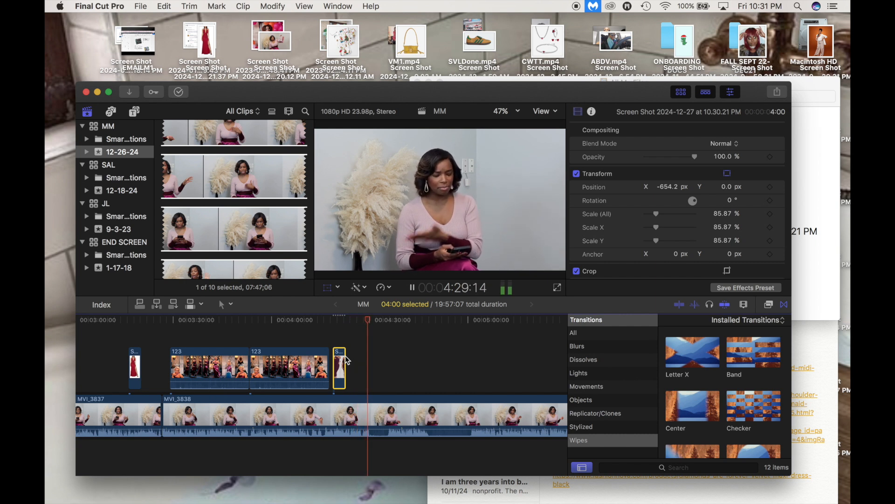
# Step: Split MVI_3838 at 4:29:20 and 4:35:21, and delete the section between the cuts
pyautogui.click(365, 374)
pyautogui.press('space')
pyautogui.press('super+b')
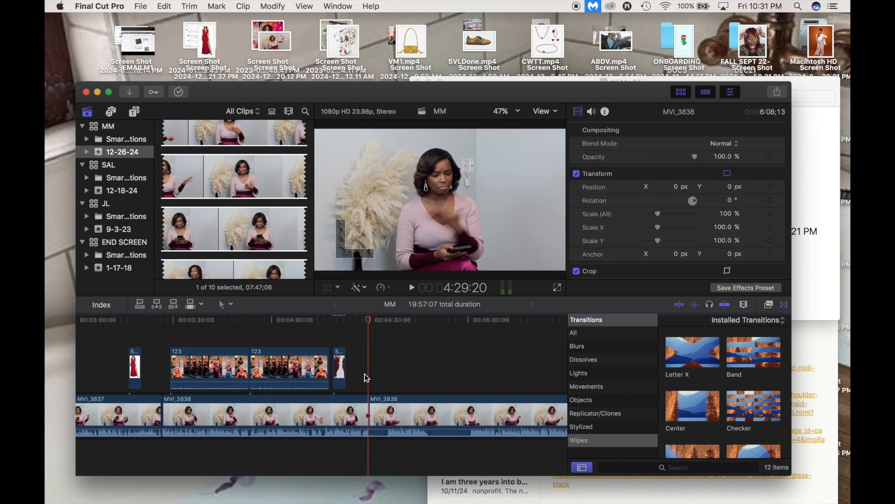
pyautogui.press('space')
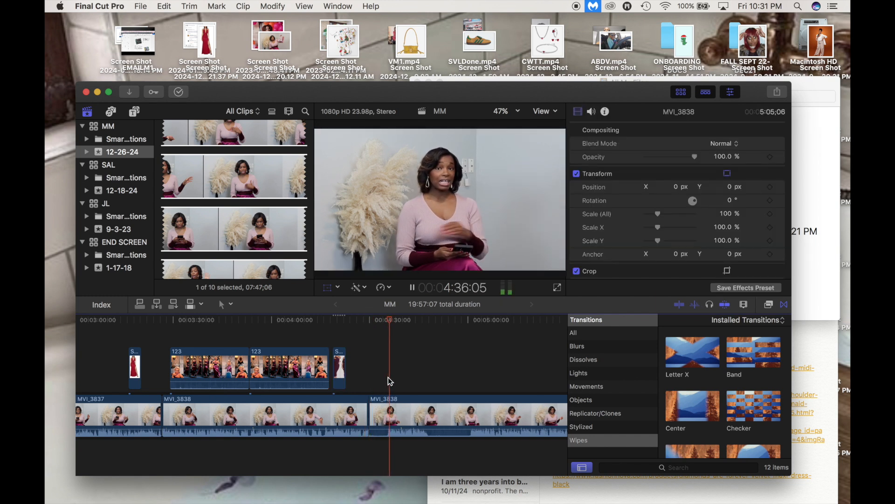
pyautogui.press('space')
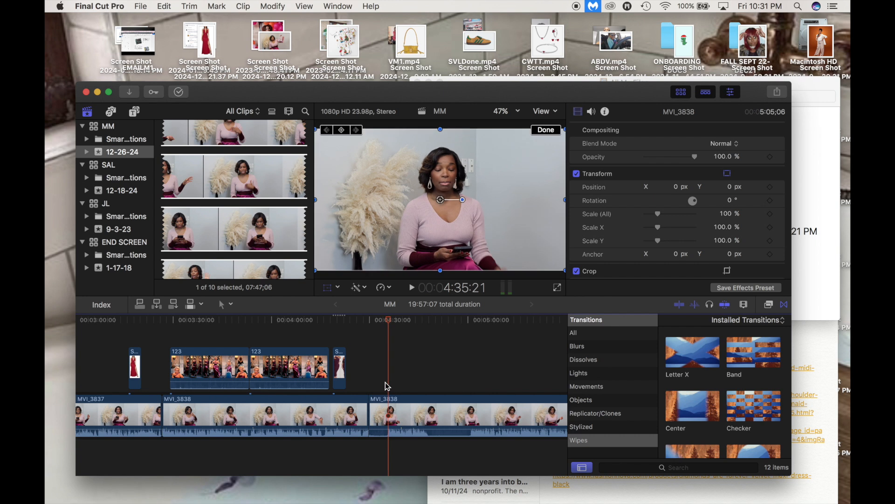
pyautogui.press('super+b')
pyautogui.click(380, 416)
pyautogui.press('Delete')
# Step: Undo the accidental shift of the burgundy one-shoulder dress screenshot and extend its end past the 4:29:20 cut, for a duration of about 18:51
pyautogui.moveTo(346, 372); pyautogui.dragTo(395, 362)
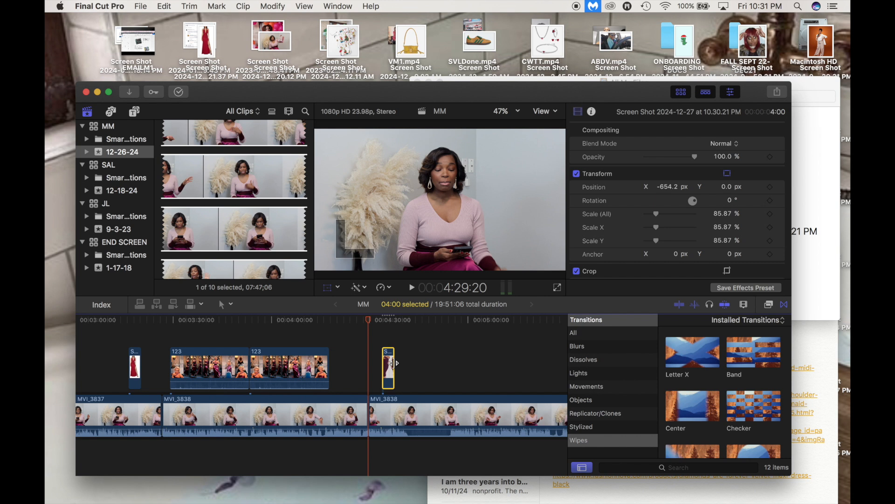
pyautogui.press('super+z')
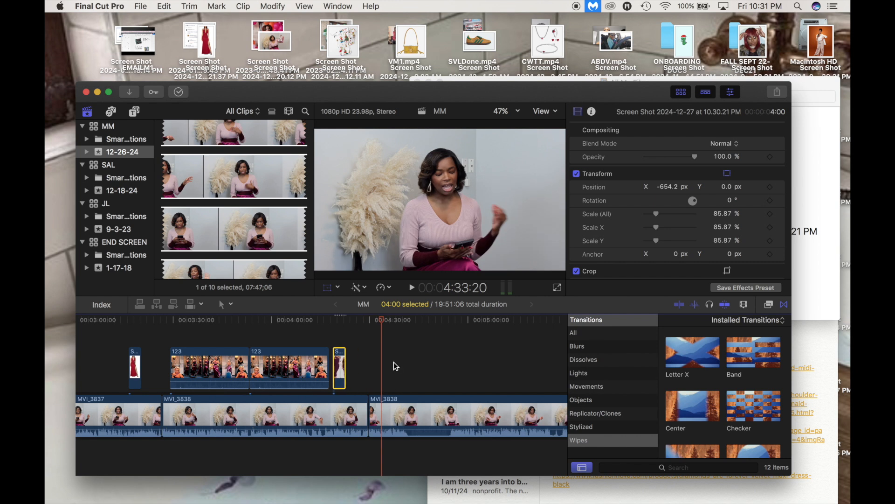
pyautogui.click(344, 328)
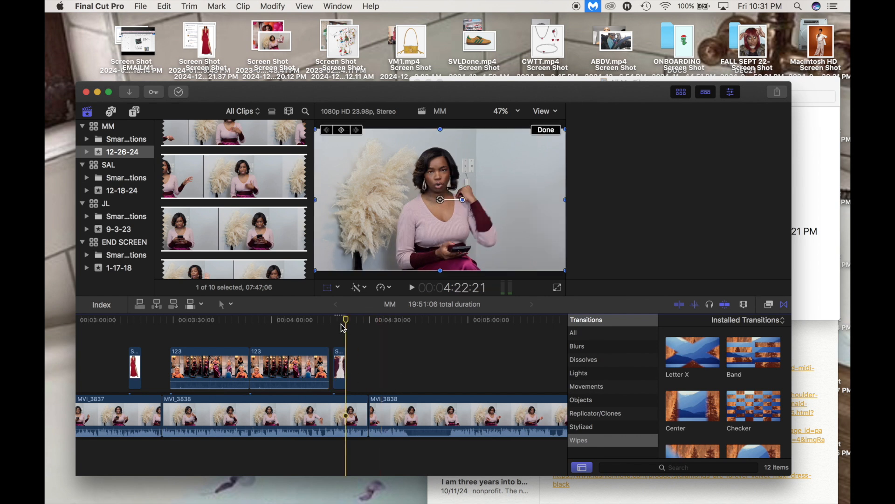
pyautogui.click(344, 362)
pyautogui.moveTo(344, 357); pyautogui.dragTo(394, 357)
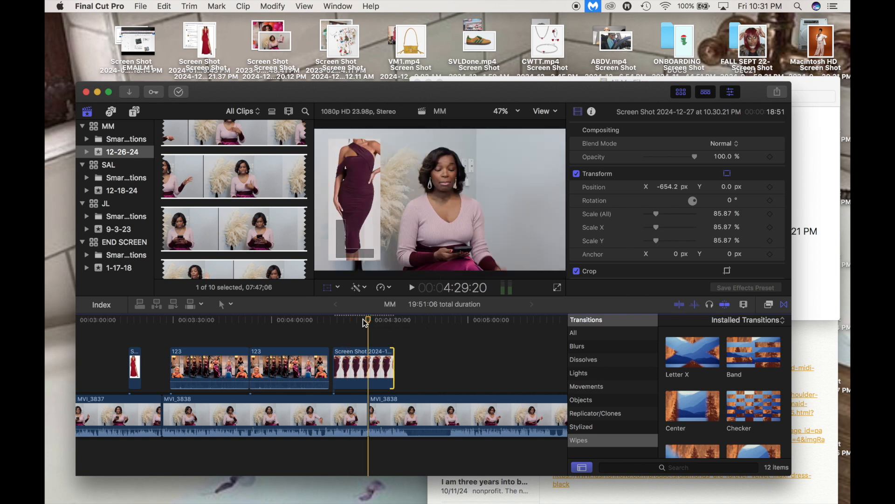
# Step: Play the video from 4:29:20 past the end of the extended dress screenshot and inspect the overlay's end closely
pyautogui.press('space')
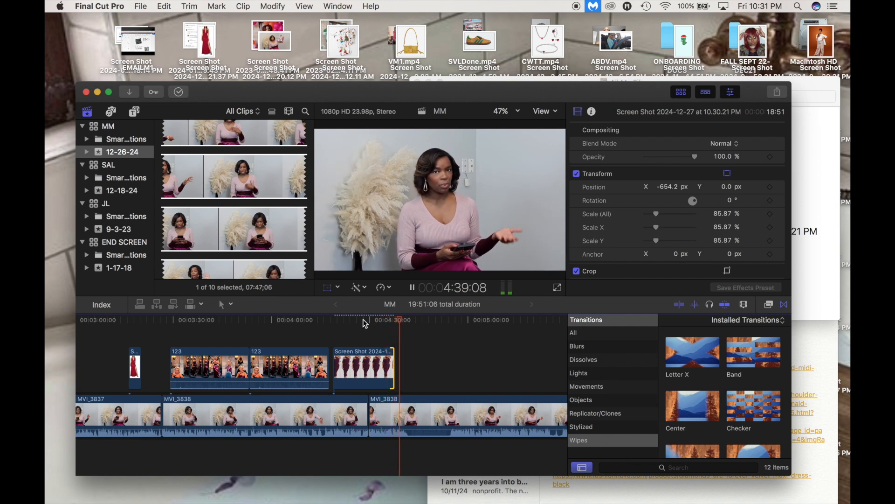
pyautogui.click(392, 321)
pyautogui.press('super+equal')
pyautogui.click(383, 323)
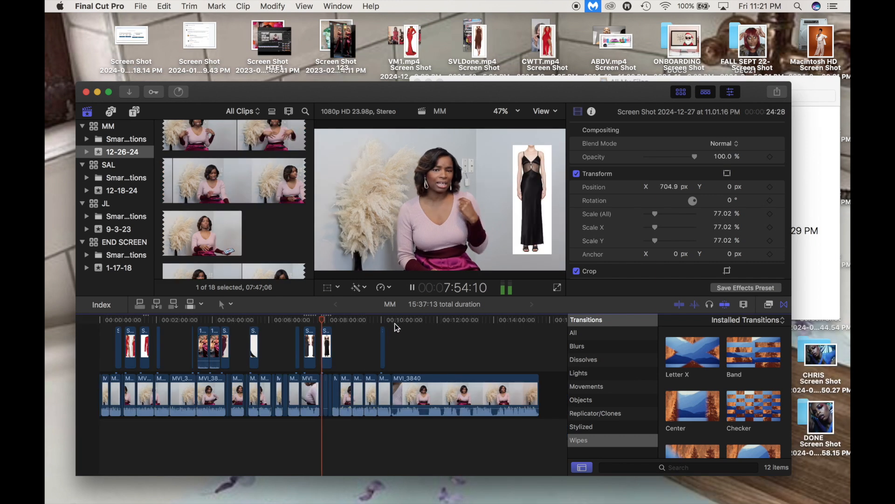
# Step: Examine the cut at the start of MVI_3840 at 10:22:23 up close, and survey the whole timeline
pyautogui.click(395, 323)
pyautogui.press('super+equal')
pyautogui.press('super+equal')
pyautogui.press('super+equal')
pyautogui.press('super+minus')
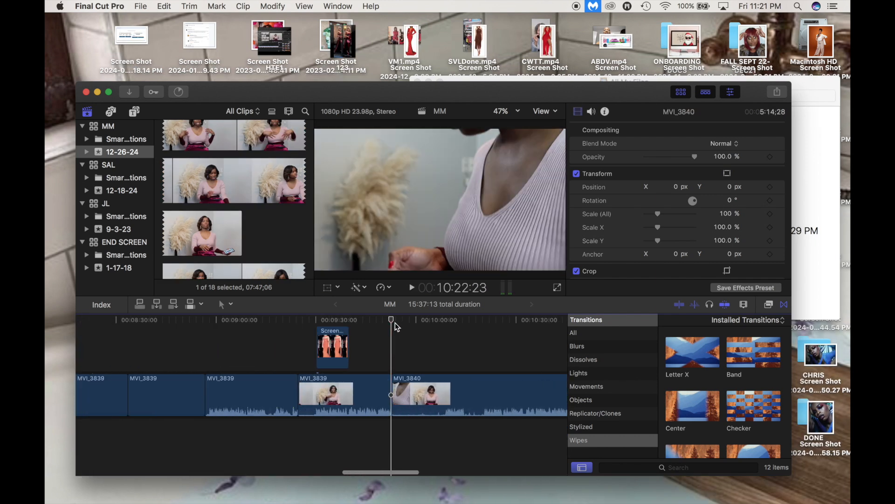
pyautogui.press('super+minus')
pyautogui.press('super+minus')
pyautogui.press('super+minus')
pyautogui.press('super+minus')
pyautogui.press('super+minus')
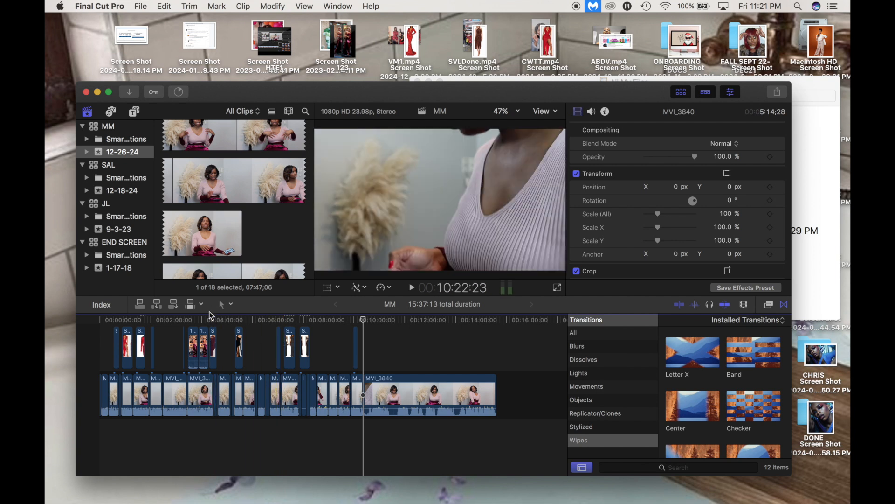
# Step: Check the rendering progress in the background tasks list, including its background render entry, and close the list
pyautogui.click(179, 92)
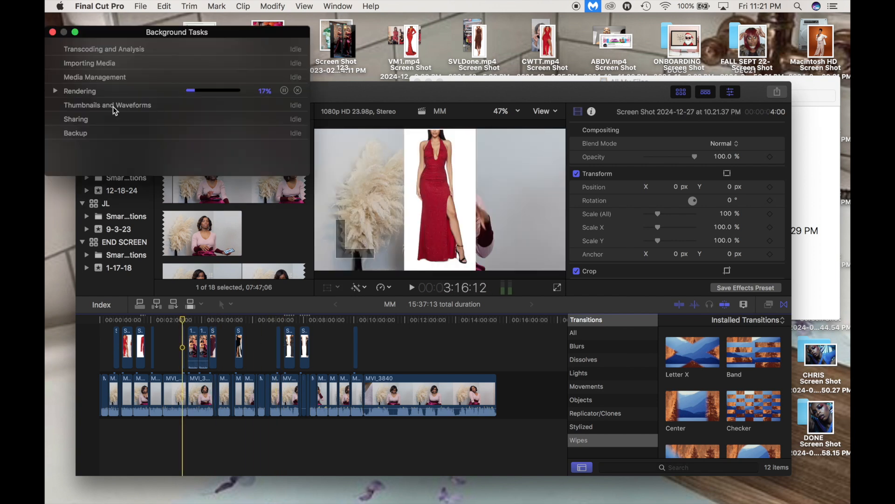
pyautogui.click(54, 91)
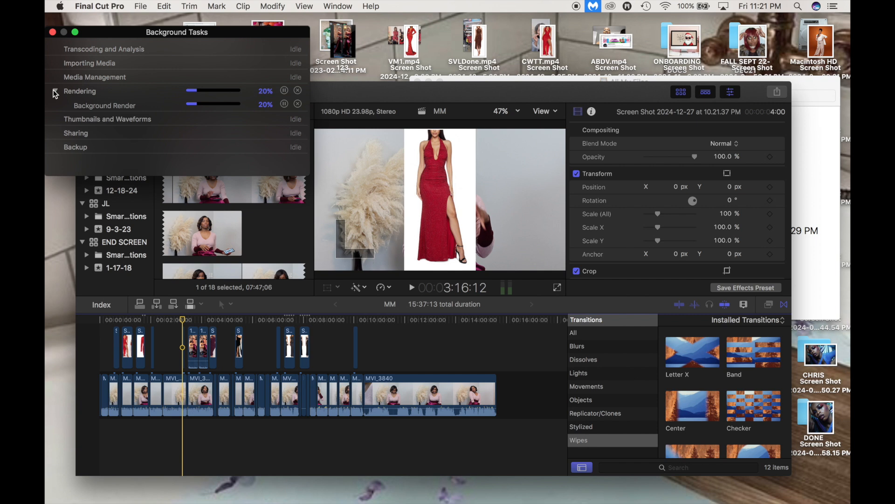
pyautogui.click(54, 90)
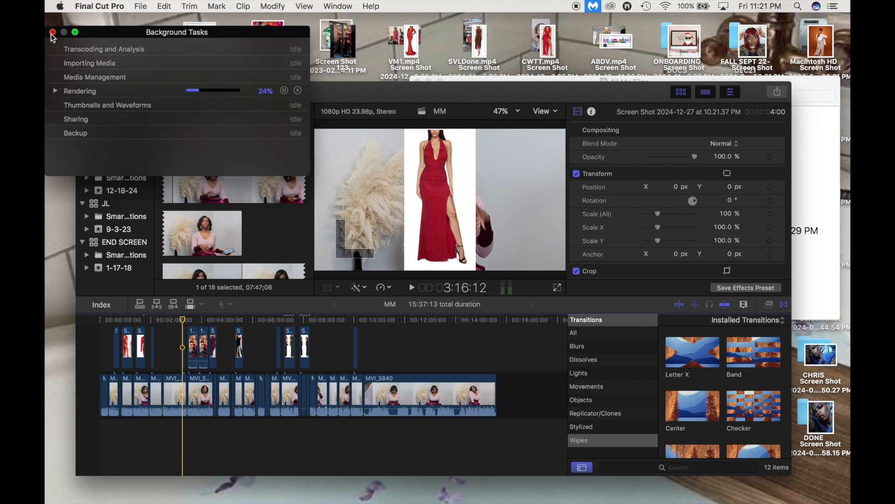
pyautogui.click(52, 32)
# Step: Select the red sequin dress screenshot near 2:06 in the timeline and scale it to 91%
pyautogui.scroll(5, 224, 366)
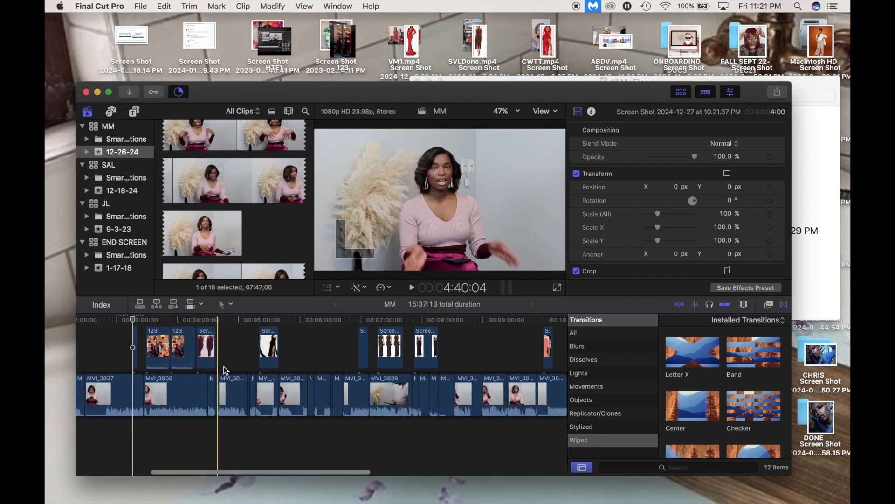
pyautogui.scroll(-4, 223, 366)
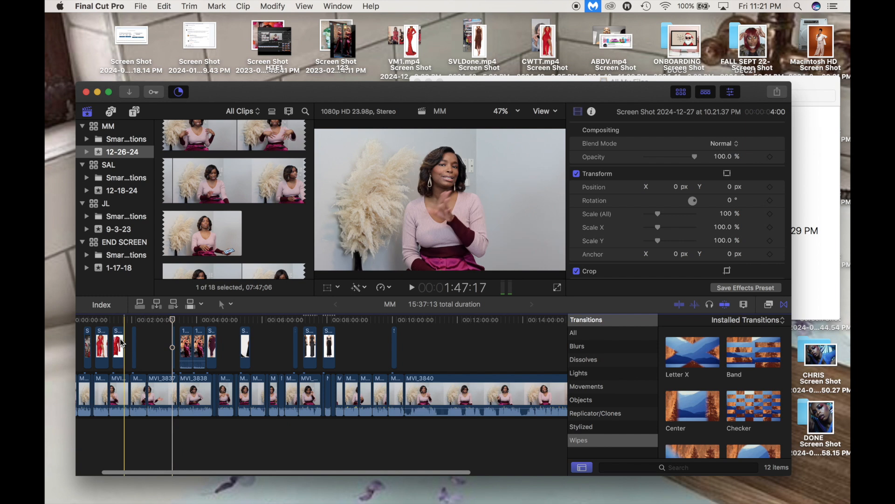
pyautogui.press('space')
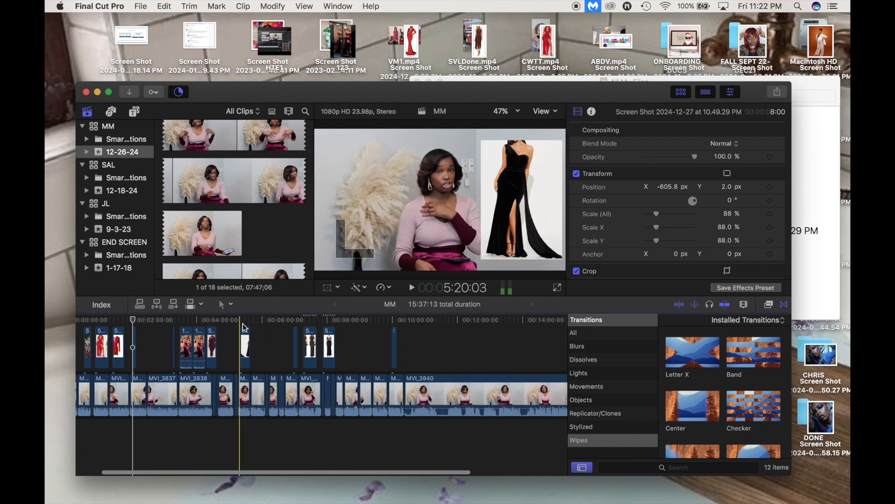
pyautogui.press('super+equal')
pyautogui.press('super+equal')
pyautogui.press('super+equal')
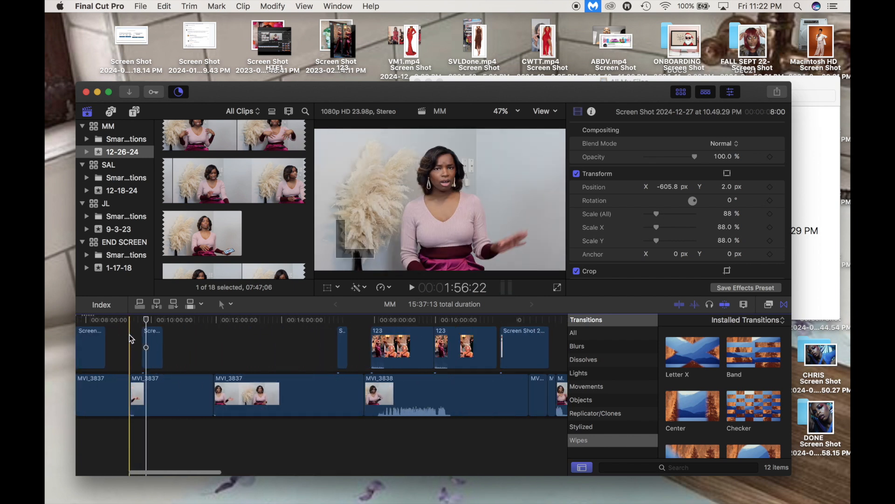
pyautogui.click(172, 346)
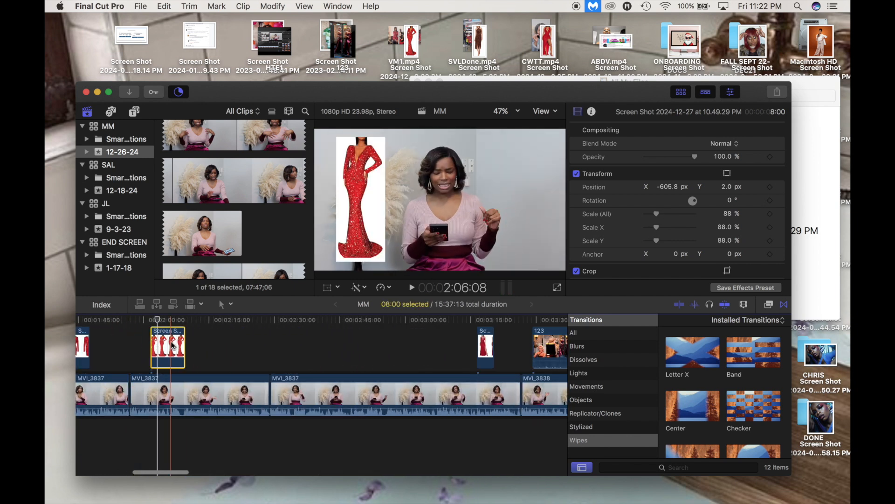
pyautogui.moveTo(658, 217)
pyautogui.mouseDown()
pyautogui.moveTo(665, 217)
pyautogui.moveTo(658, 216)
pyautogui.mouseUp()
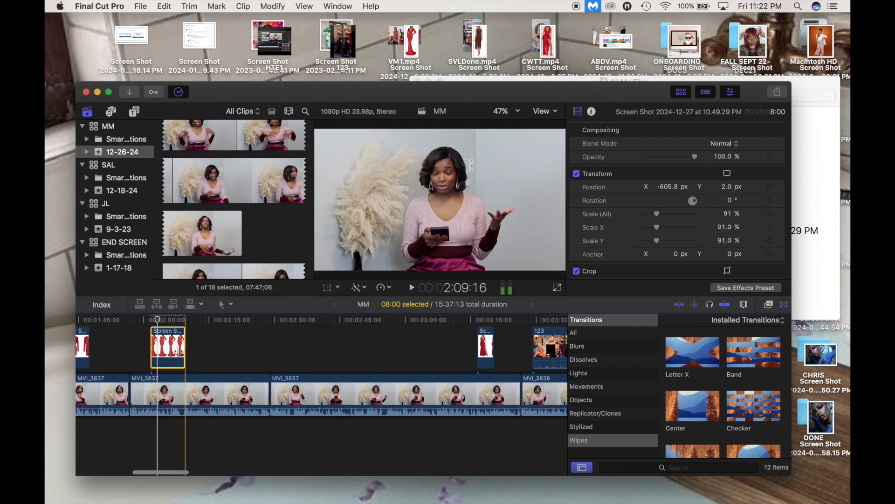
# Step: Extend the end of the red sequin dress screenshot to just before the next MVI_3837 cut, for a duration of about 25 seconds
pyautogui.click(182, 342)
pyautogui.moveTo(204, 343); pyautogui.dragTo(261, 339)
pyautogui.press('space')
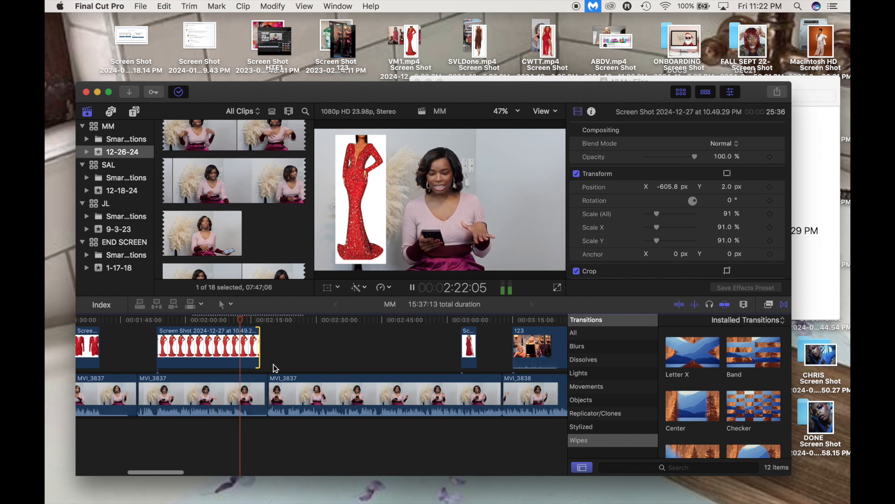
# Step: Play past the end of the extended red sequin dress screenshot, and continue reviewing MVI_3837 from about 3:04
pyautogui.press('super+minus')
pyautogui.press('super+minus')
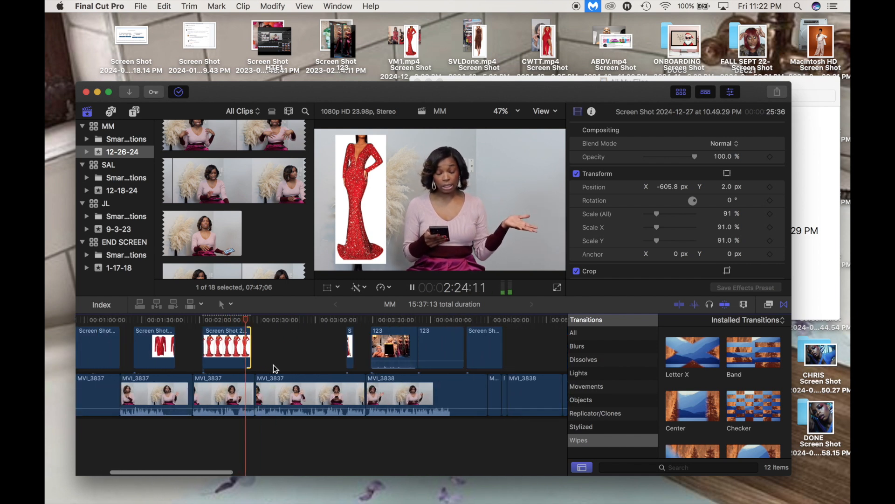
pyautogui.hscroll(1, 273, 368)
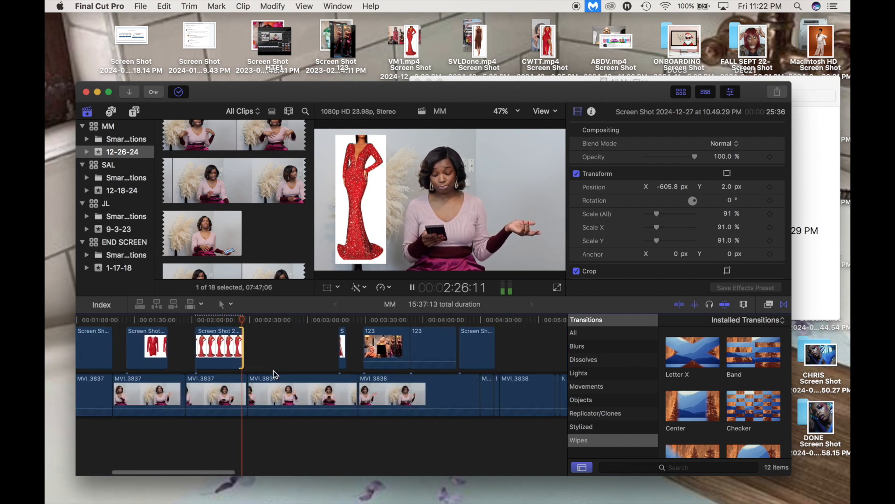
pyautogui.press('super+minus')
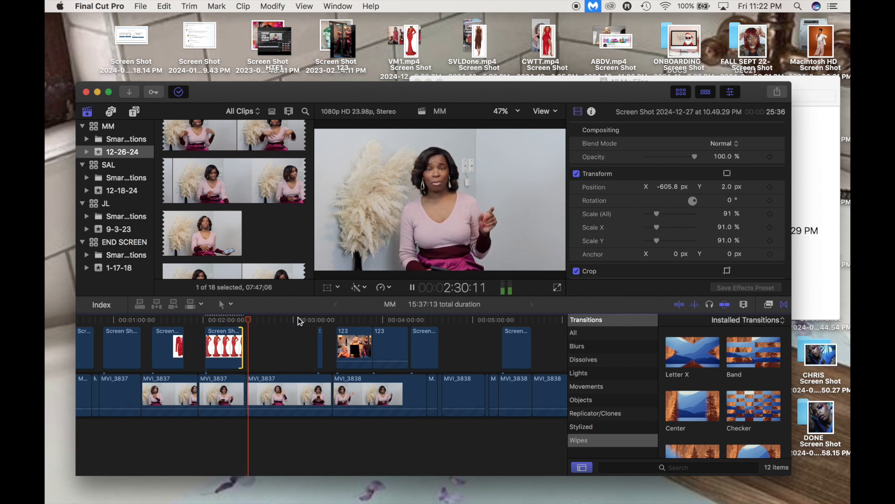
pyautogui.click(300, 320)
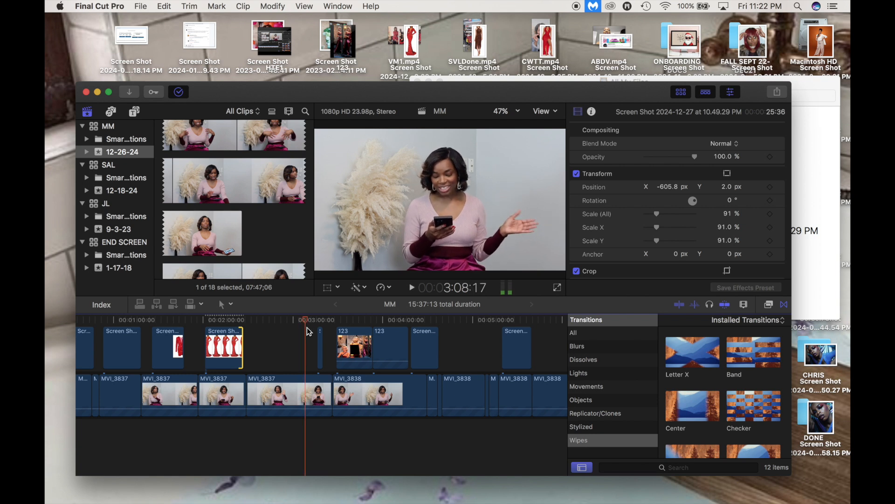
pyautogui.press('space')
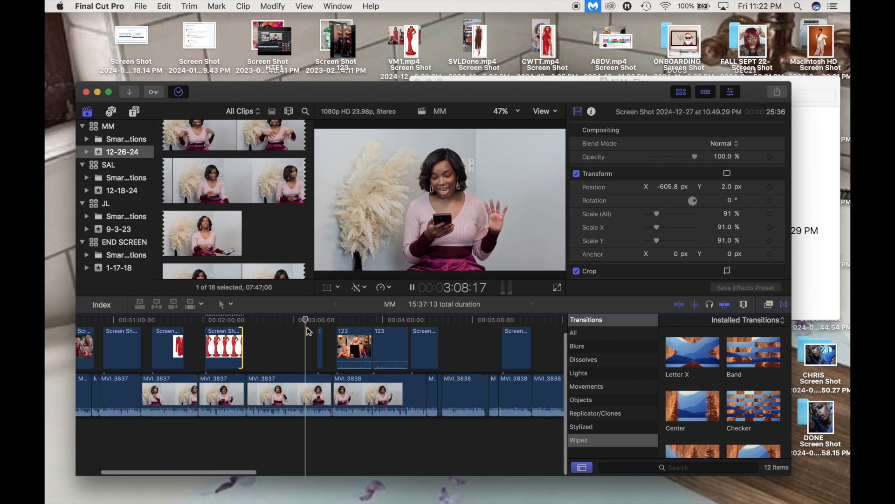
pyautogui.press('space')
# Step: Move the red halter dress screenshot from 3:16:12 to an earlier start at about 2:54 over MVI_3837
pyautogui.press('super+equal')
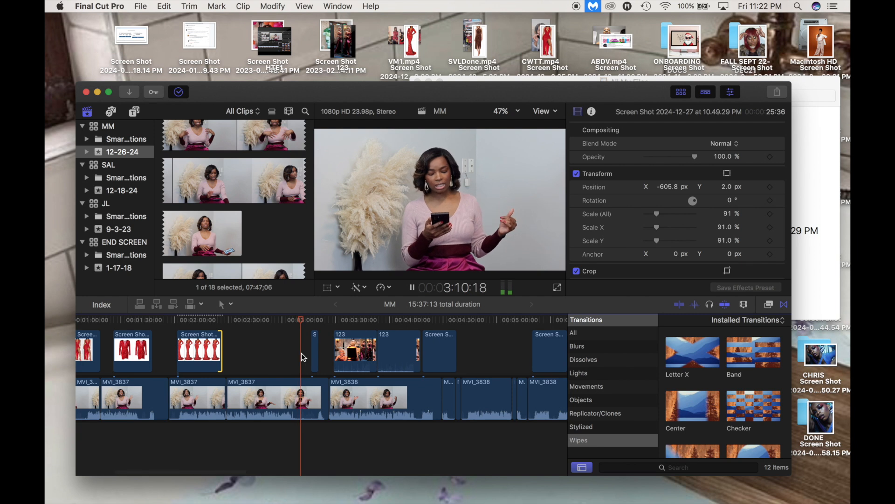
pyautogui.press('super+equal')
pyautogui.press('space')
pyautogui.click(318, 340)
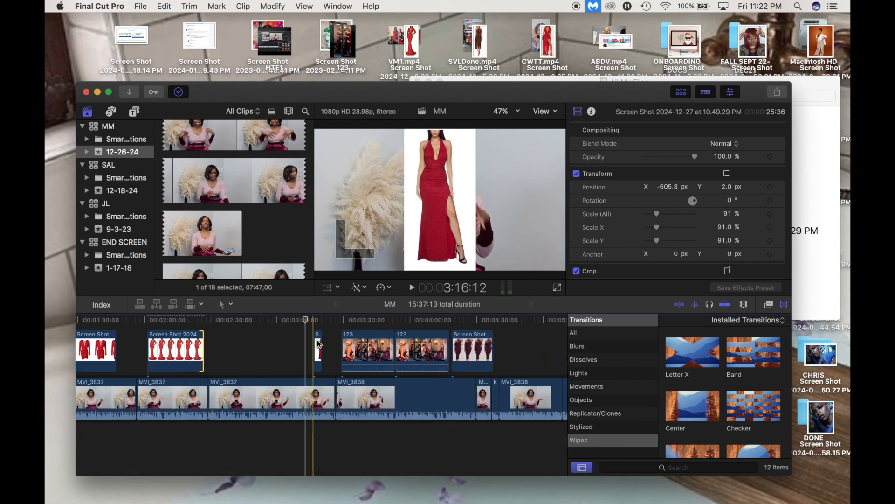
pyautogui.moveTo(318, 346); pyautogui.dragTo(270, 340)
# Step: Play the lead-in to the red halter dress screenshot and extend its end to a duration of 32:09, just before the 123 clip
pyautogui.click(240, 333)
pyautogui.press('space')
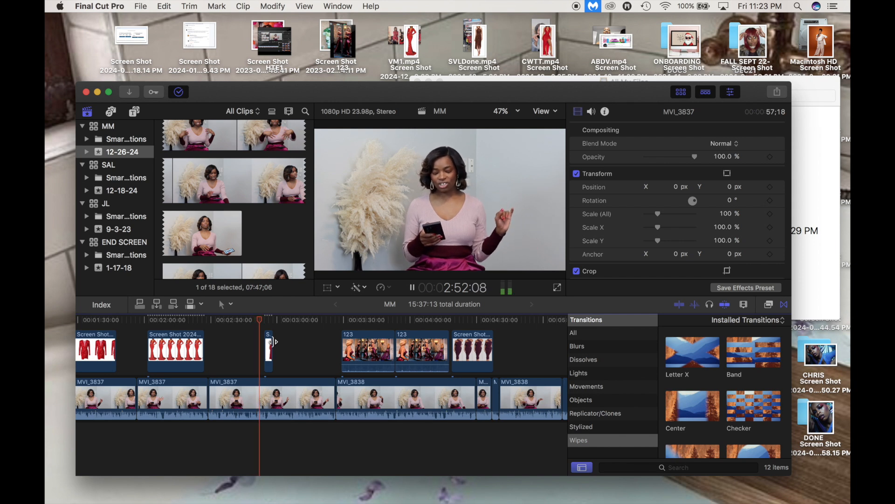
pyautogui.press('space')
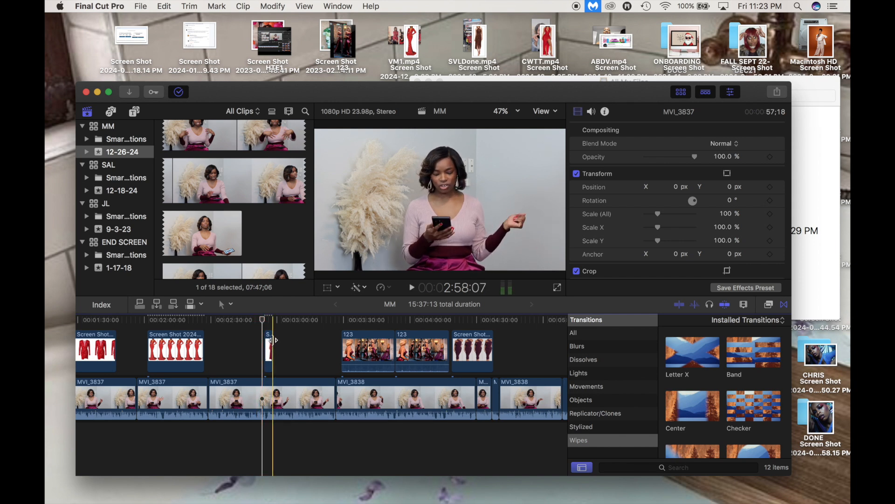
pyautogui.moveTo(319, 339); pyautogui.dragTo(334, 341)
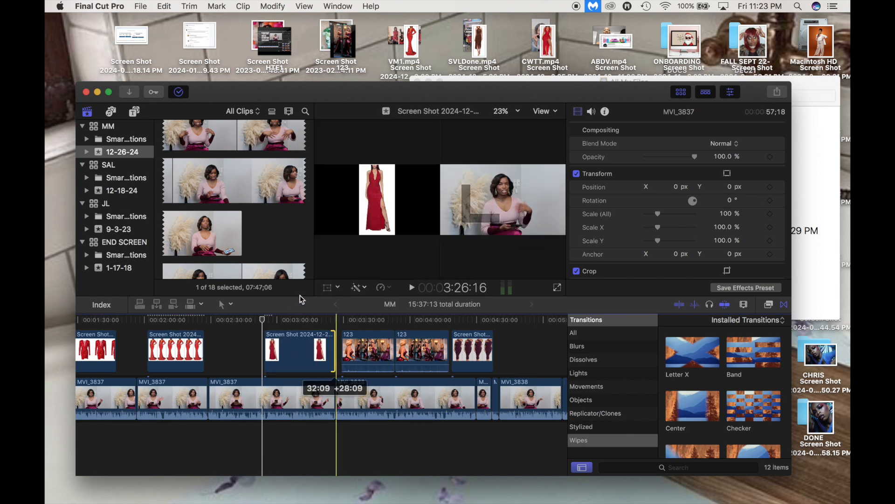
pyautogui.click(295, 321)
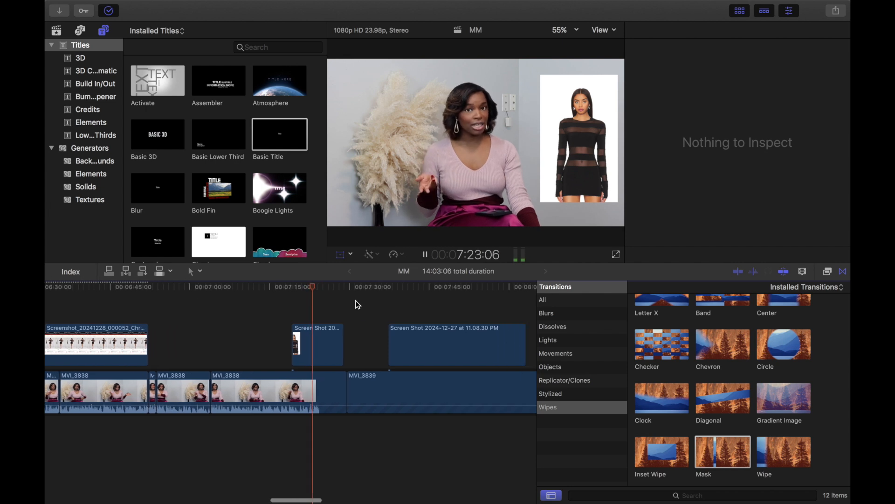
# Step: Review the timeline from about 7:23 to 9:07, sampling the dress overlays and the MVI_3839 sections without overlays
pyautogui.click(368, 303)
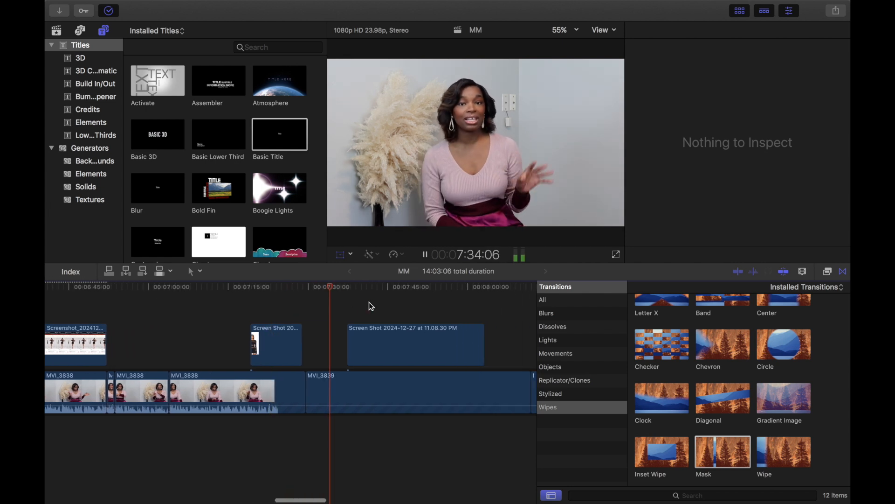
pyautogui.click(374, 297)
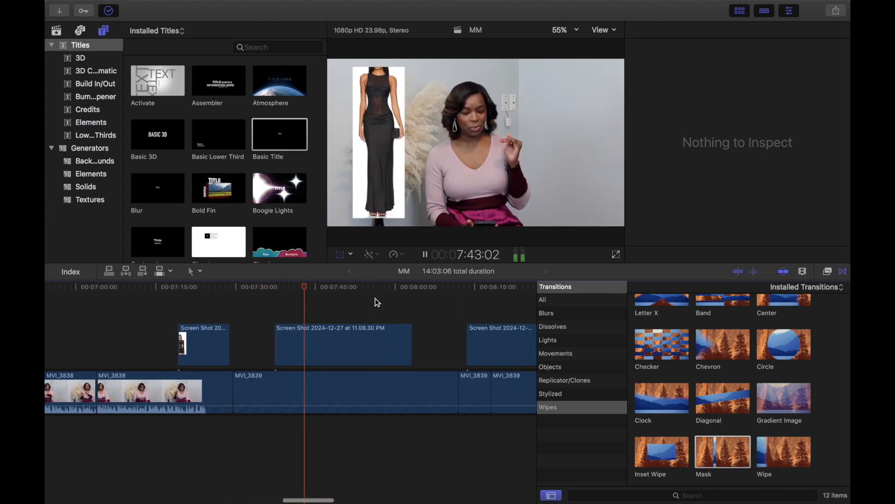
pyautogui.click(395, 300)
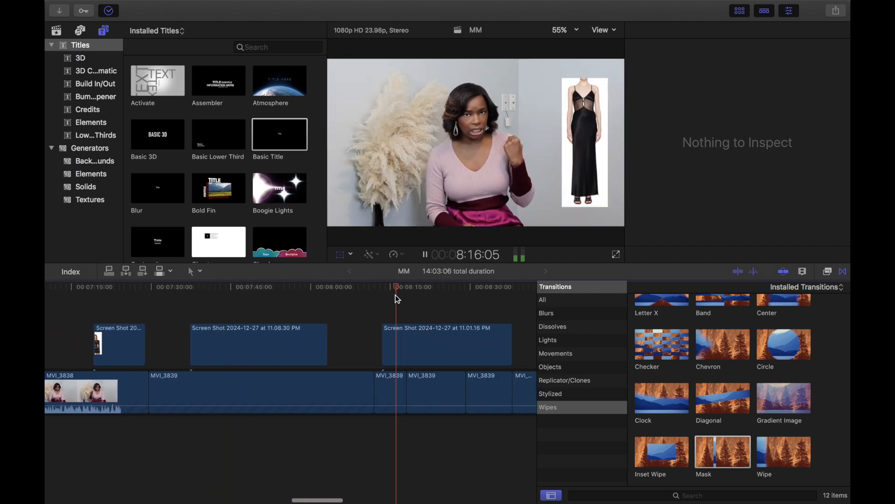
pyautogui.click(418, 296)
pyautogui.press('super+minus')
pyautogui.hscroll(4, 419, 297)
pyautogui.click(375, 308)
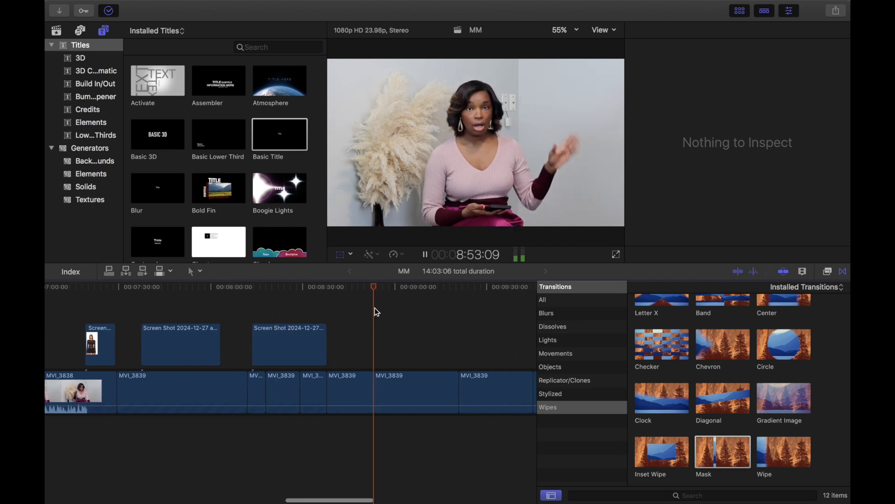
pyautogui.hscroll(4, 371, 308)
pyautogui.click(300, 328)
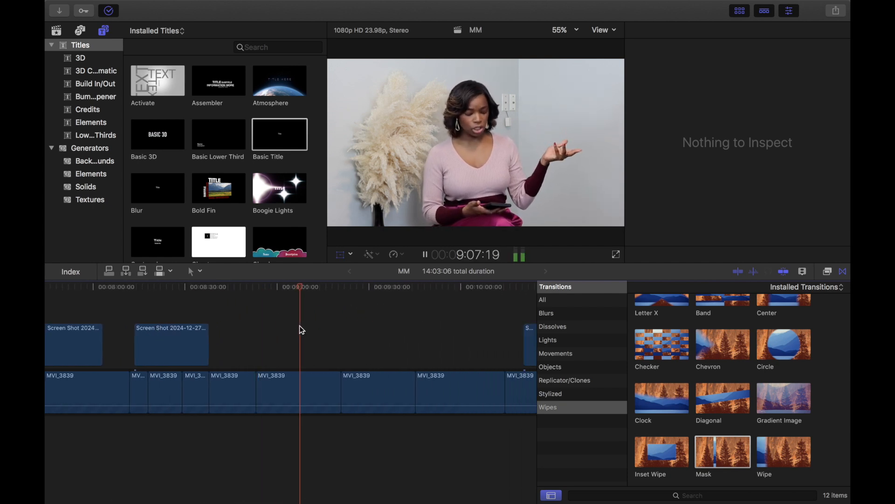
# Step: Locate 8:58:15 in MVI_3839 and overlay Screen Shot 2024-12-27 at 10.48.54 PM from All My Files there
pyautogui.press('super+minus')
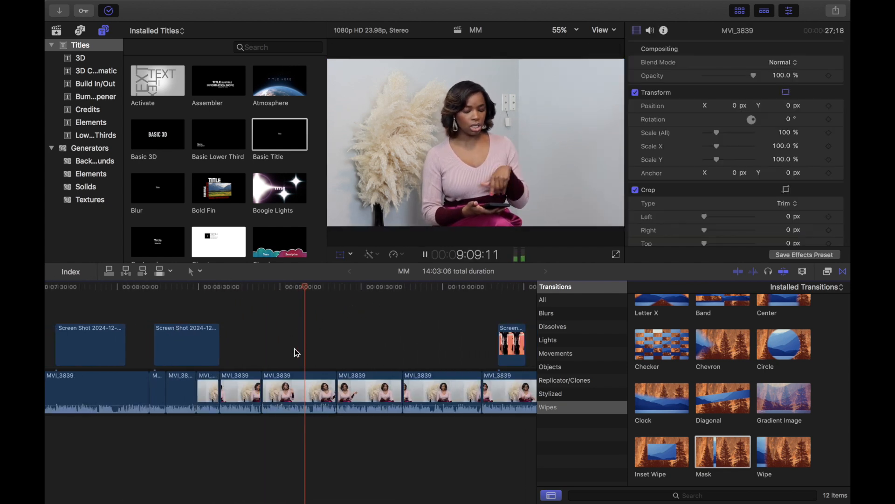
pyautogui.click(272, 360)
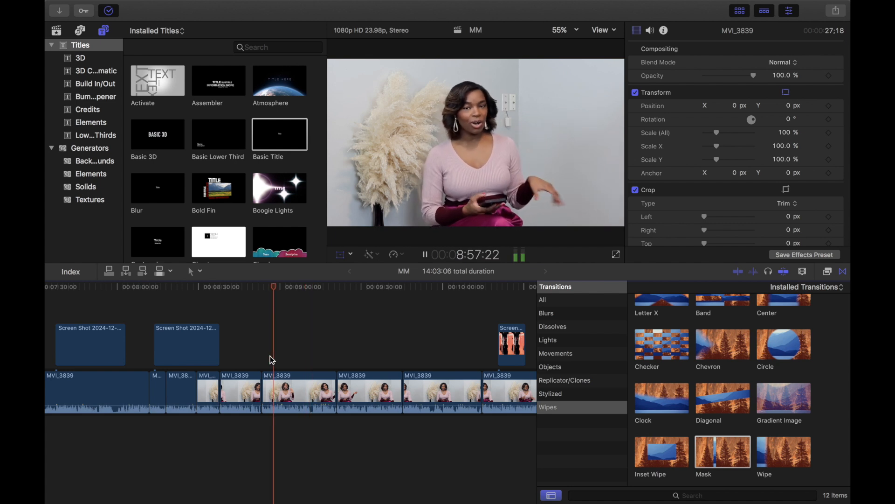
pyautogui.press('space')
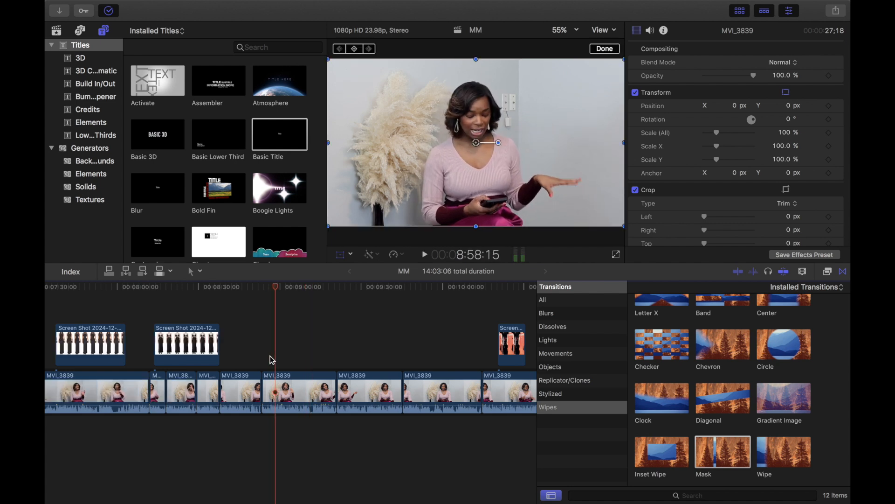
pyautogui.click(605, 50)
pyautogui.moveTo(123, 9)
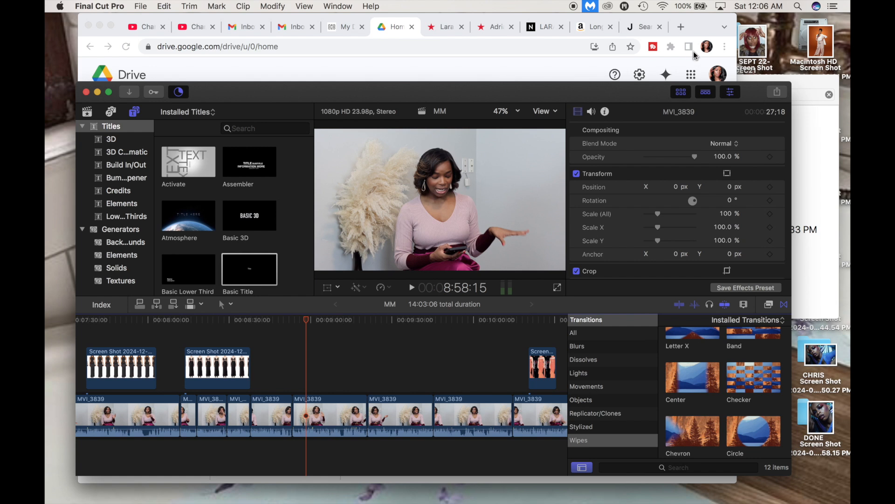
pyautogui.click(801, 84)
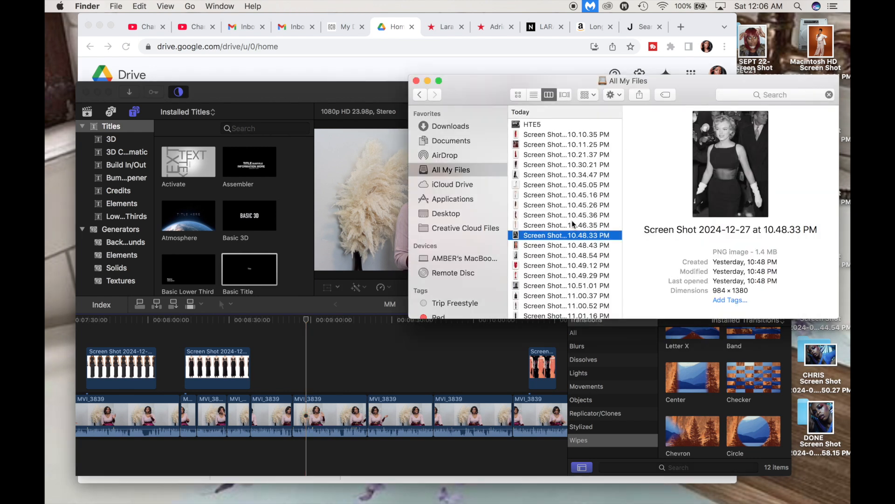
pyautogui.click(566, 225)
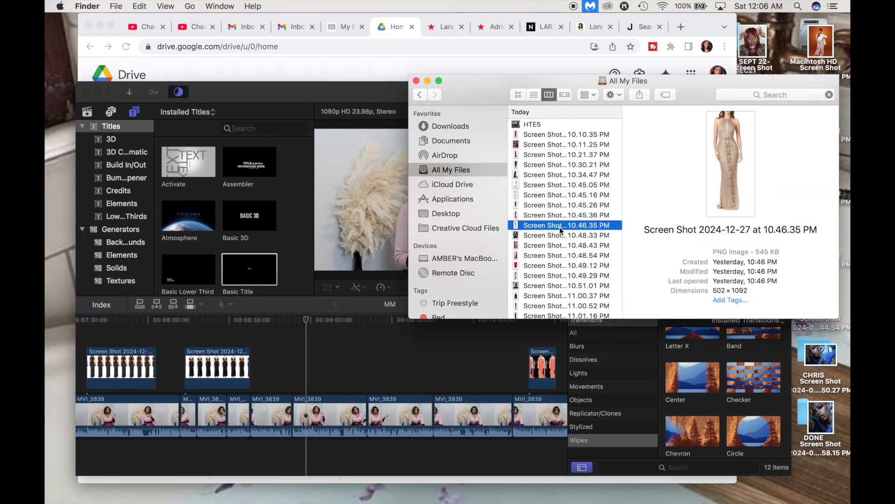
pyautogui.click(549, 245)
pyautogui.click(548, 256)
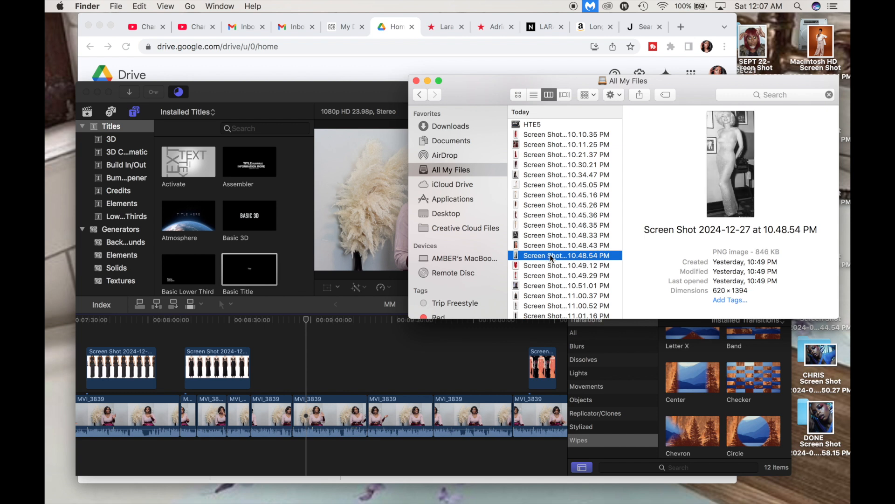
pyautogui.moveTo(549, 256); pyautogui.dragTo(308, 360)
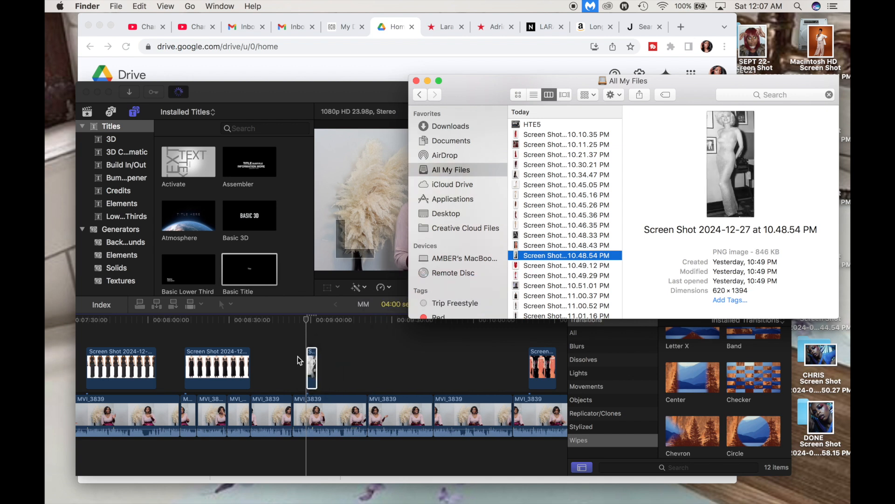
# Step: Play MVI_3839 ahead of the 10.48.54 PM screenshot and try the screenshot at an earlier start, about 8:46
pyautogui.click(297, 356)
pyautogui.press('space')
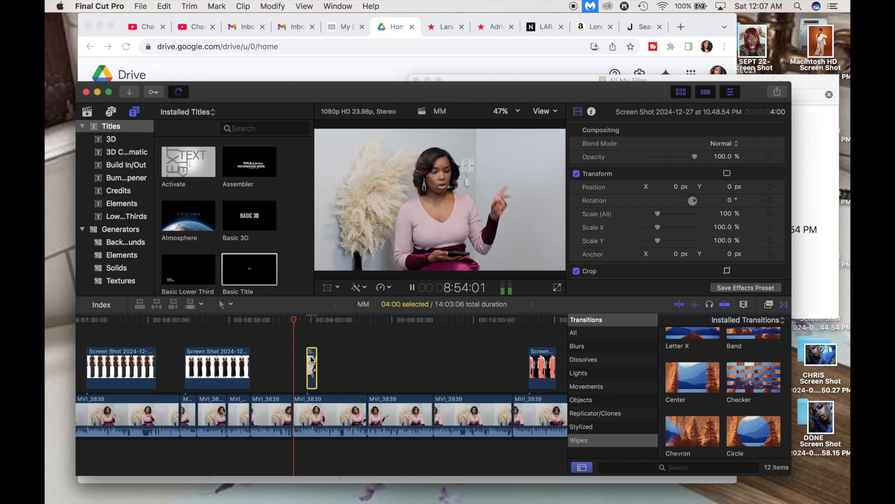
pyautogui.click(268, 357)
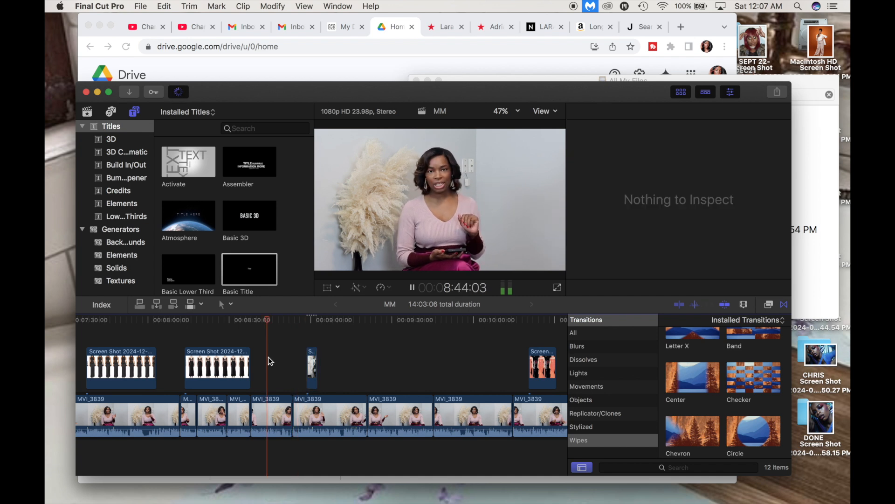
pyautogui.click(312, 361)
pyautogui.moveTo(312, 360); pyautogui.dragTo(278, 353)
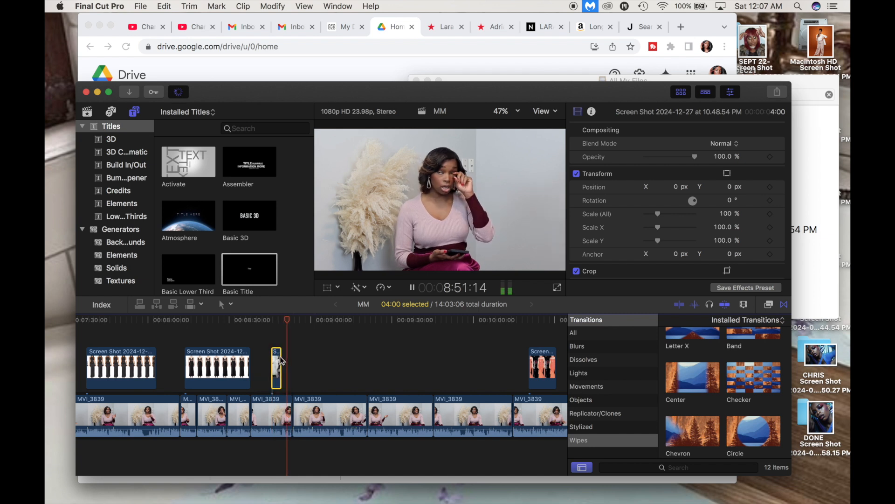
# Step: Move the 10.48.54 PM screenshot to start at about 8:58 over MVI_3839 and play the section around it
pyautogui.moveTo(276, 362); pyautogui.dragTo(309, 356)
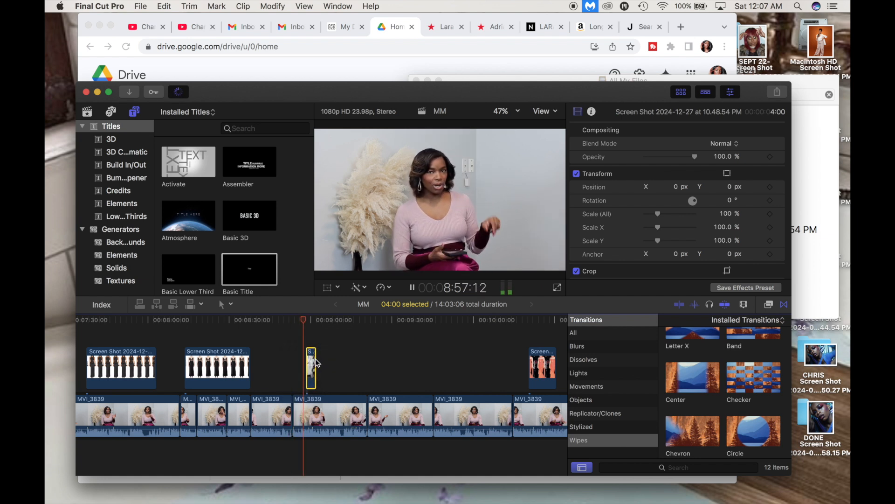
pyautogui.press('space')
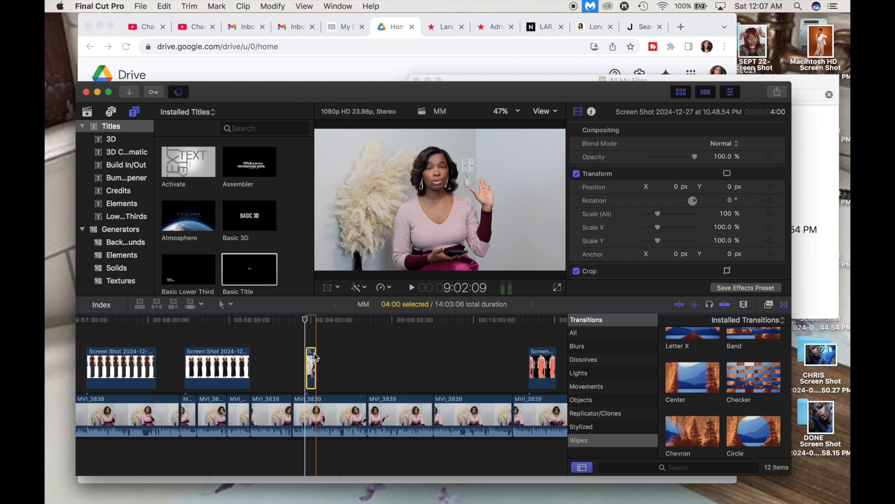
pyautogui.press('space')
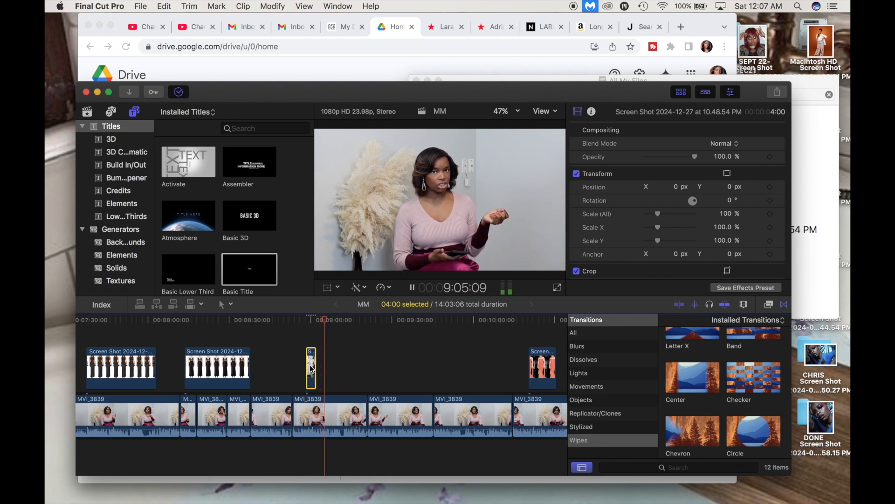
pyautogui.press('space')
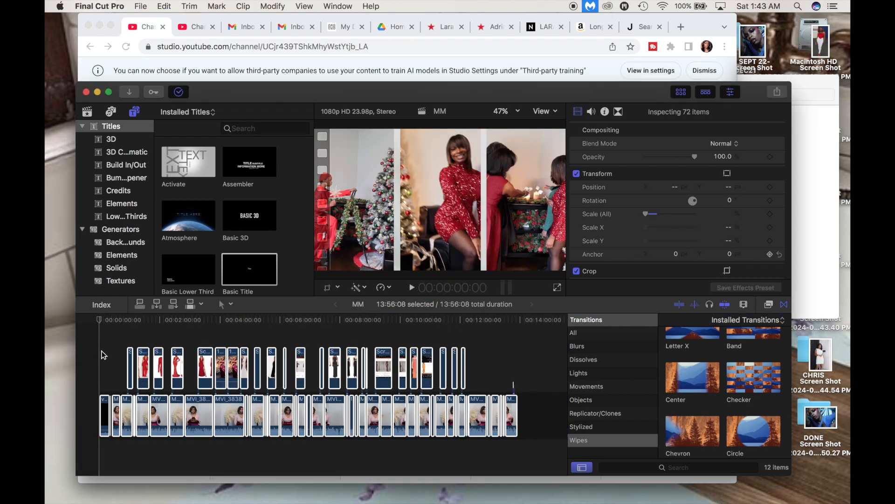
# Step: Select all clips in the MM timeline, examine the Master File export's settings and project info, and close the export without saving
pyautogui.click(103, 353)
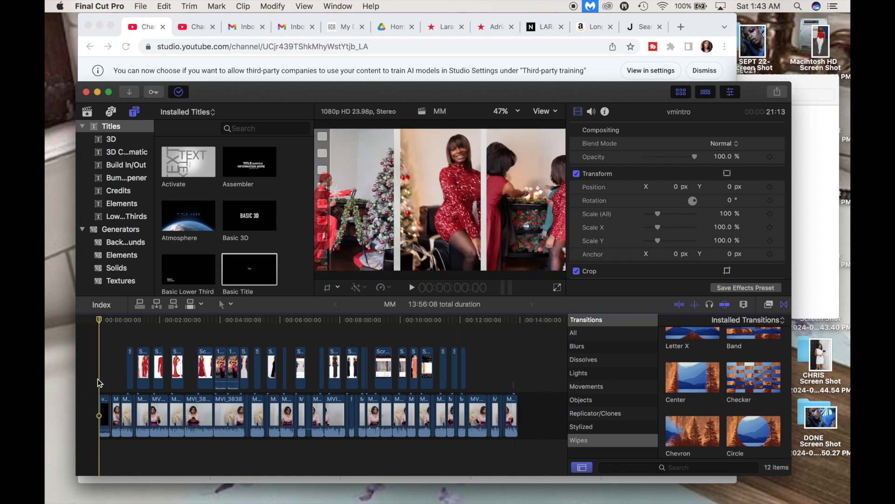
pyautogui.press('super+a')
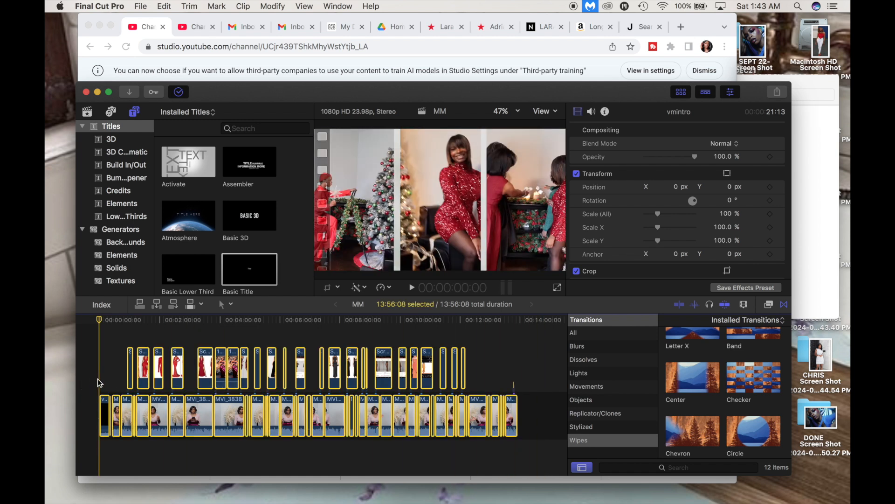
pyautogui.press('super+e')
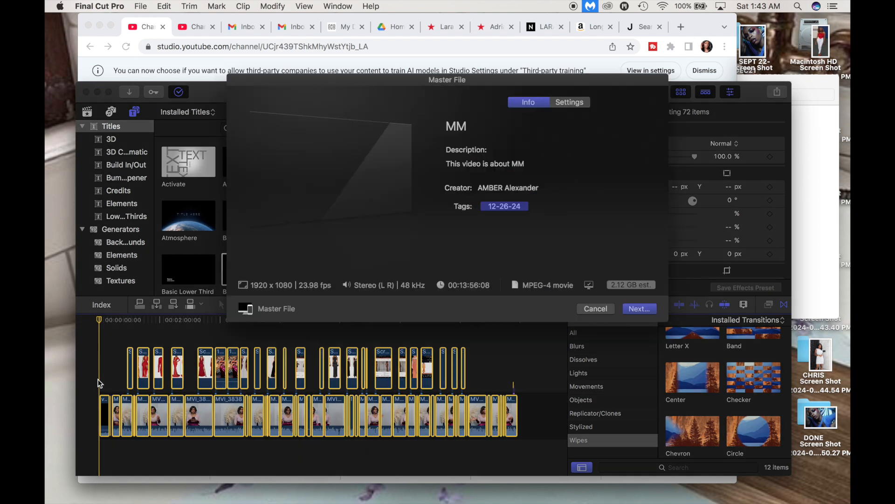
pyautogui.click(578, 102)
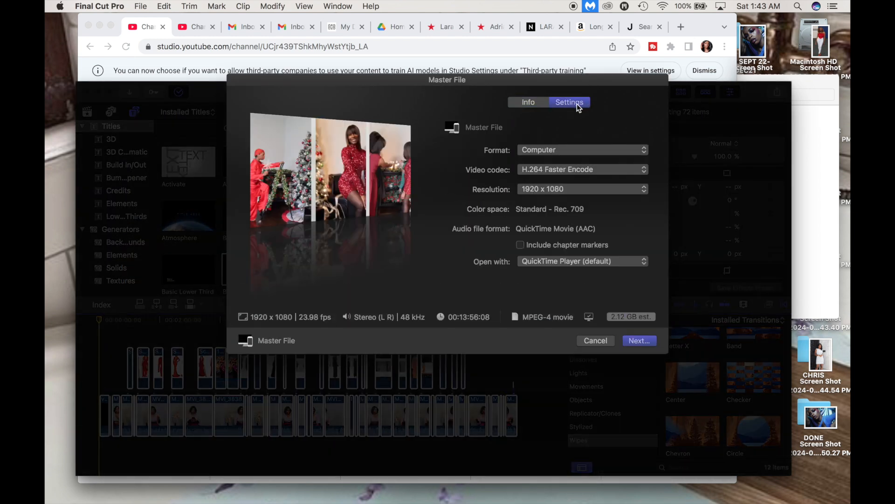
pyautogui.click(527, 102)
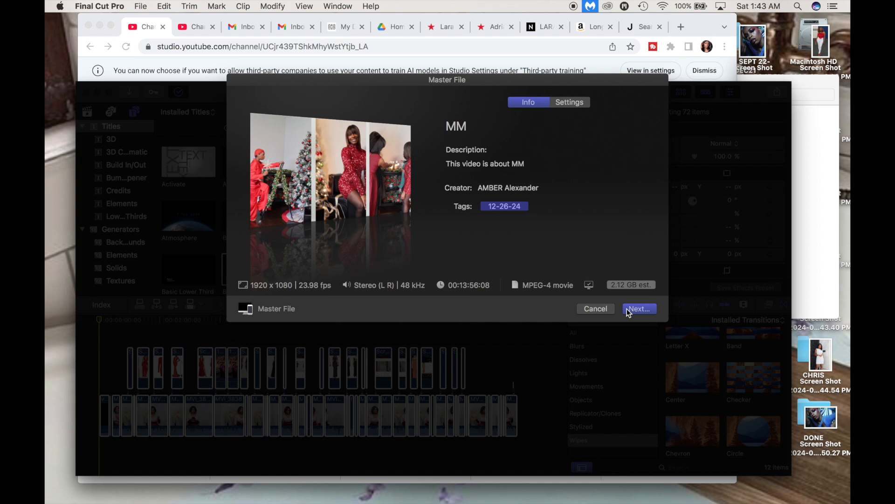
pyautogui.click(603, 309)
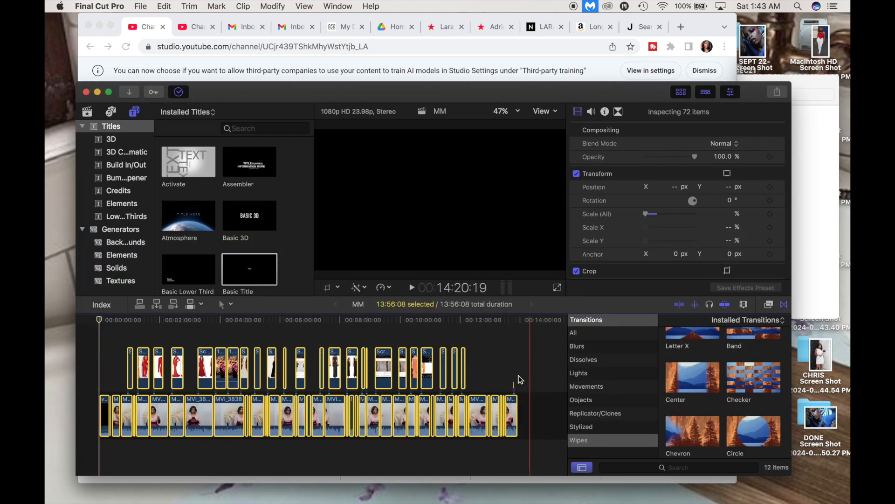